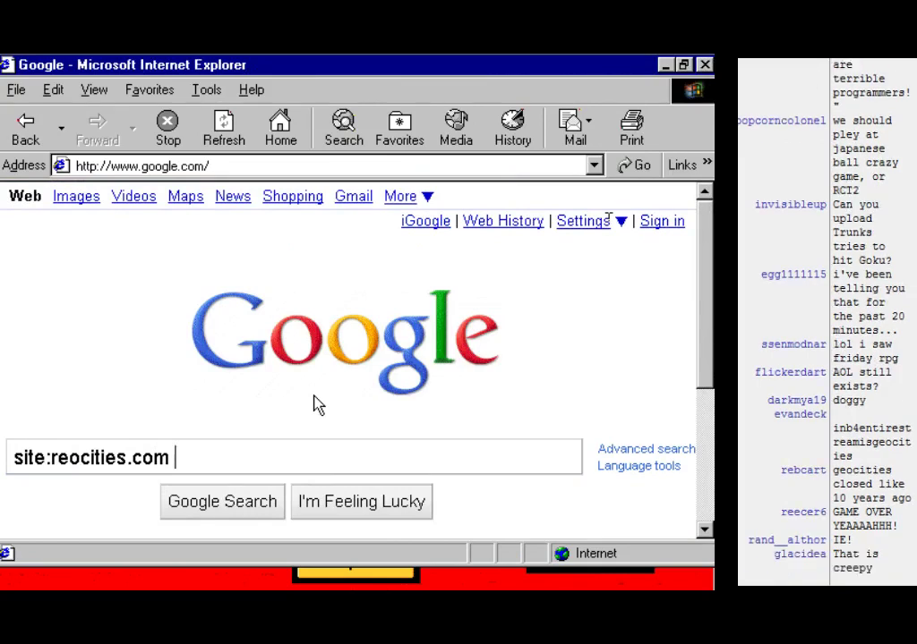
# Step: Search Google for "site:reocities.com dragon ball z movie download .mpv"
pyautogui.write('dragon ball z movie')
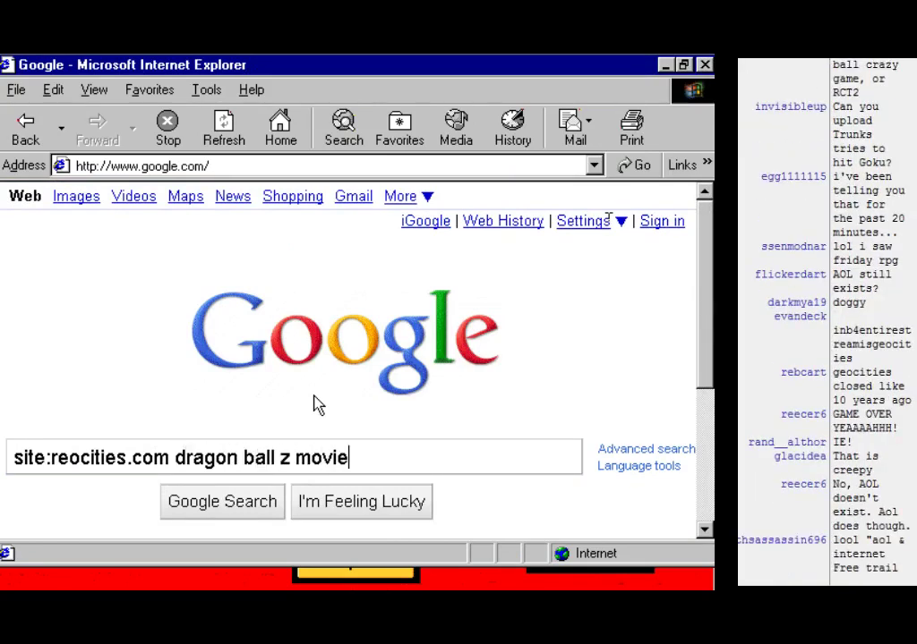
pyautogui.write('mpv')
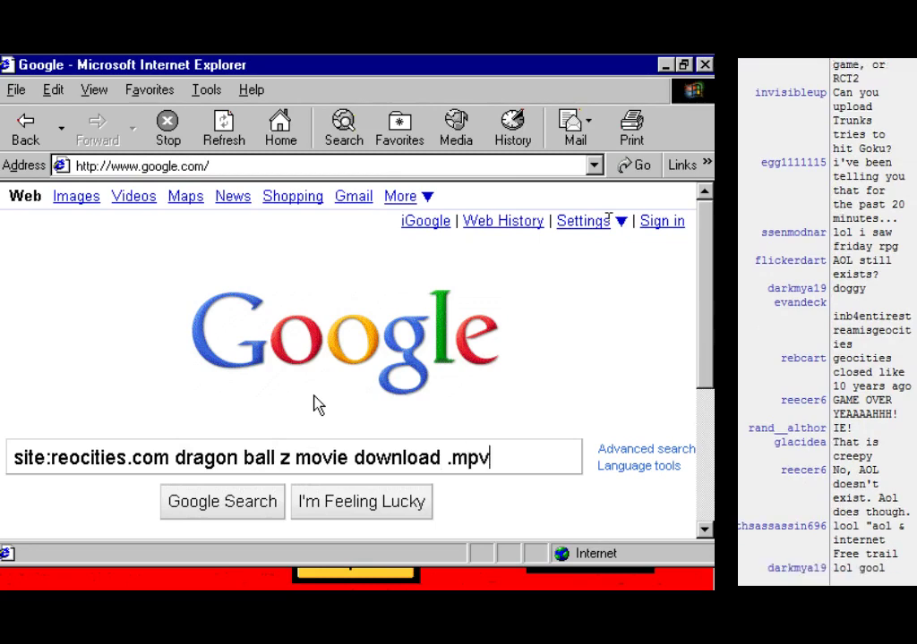
pyautogui.press('Return')
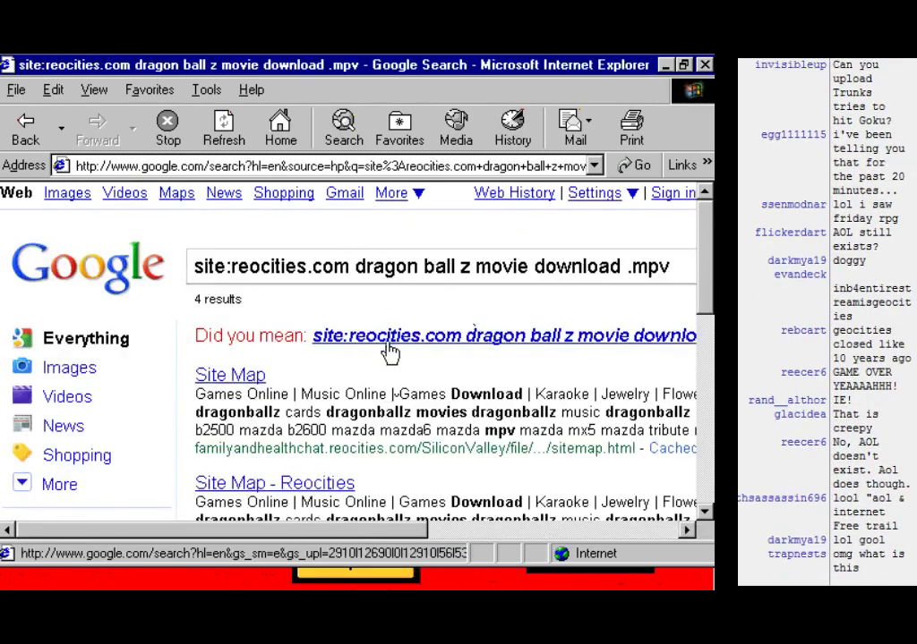
# Step: Change the file extension in the search query to .mov and run the search again
pyautogui.moveTo(339, 541); pyautogui.dragTo(447, 539)
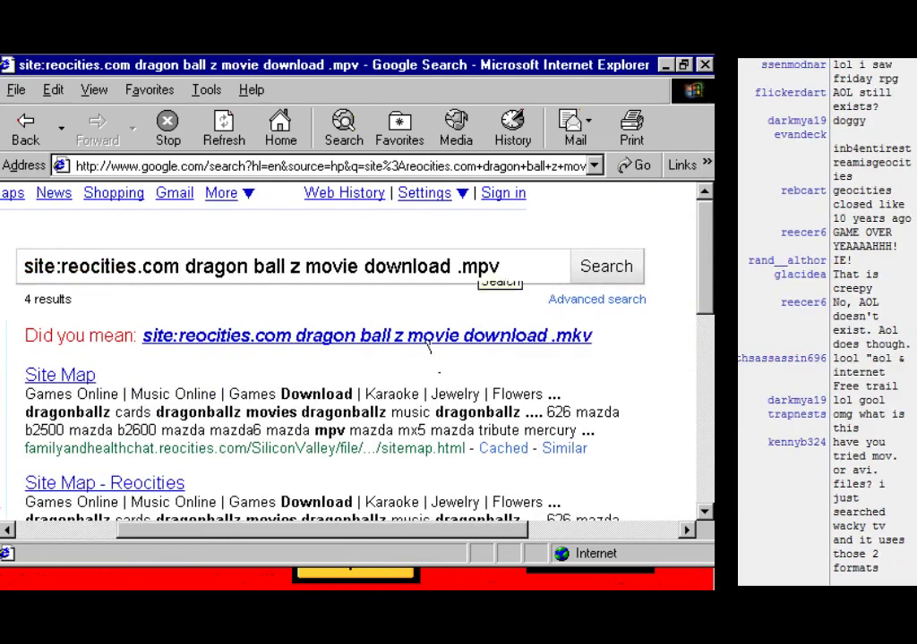
pyautogui.doubleClick(479, 269)
pyautogui.write('mov')
pyautogui.press('Return')
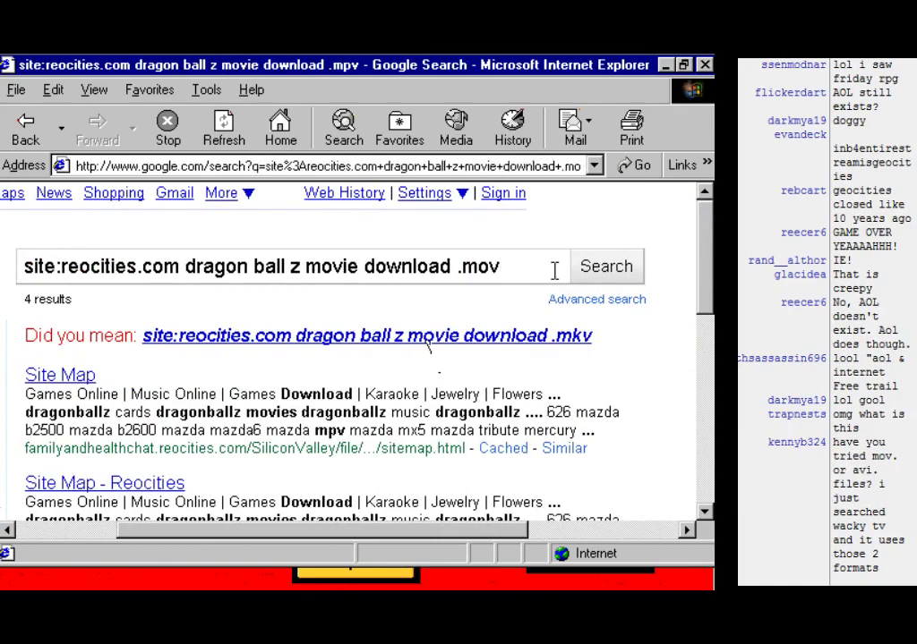
# Step: Look through the .mov search results and open the "ML Member Profiles - Reocities" page
pyautogui.middleClick(265, 433)
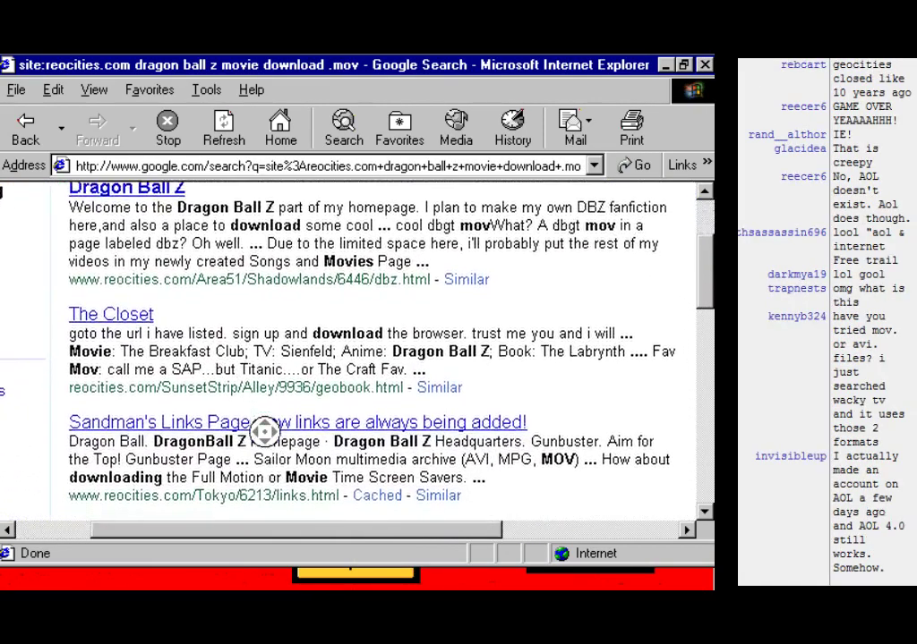
pyautogui.click(271, 467)
pyautogui.scroll(-5, 270, 467)
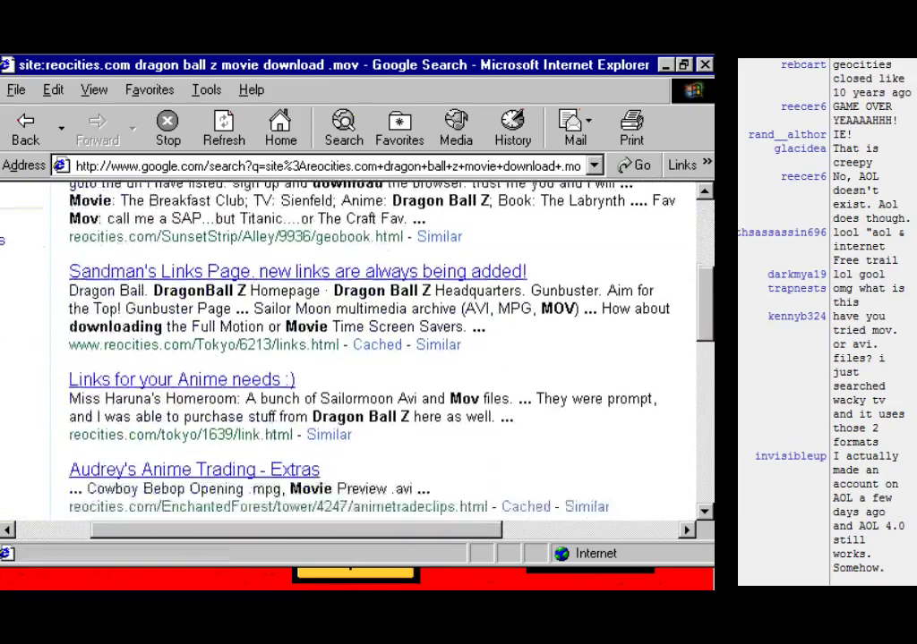
pyautogui.scroll(-1, 217, 375)
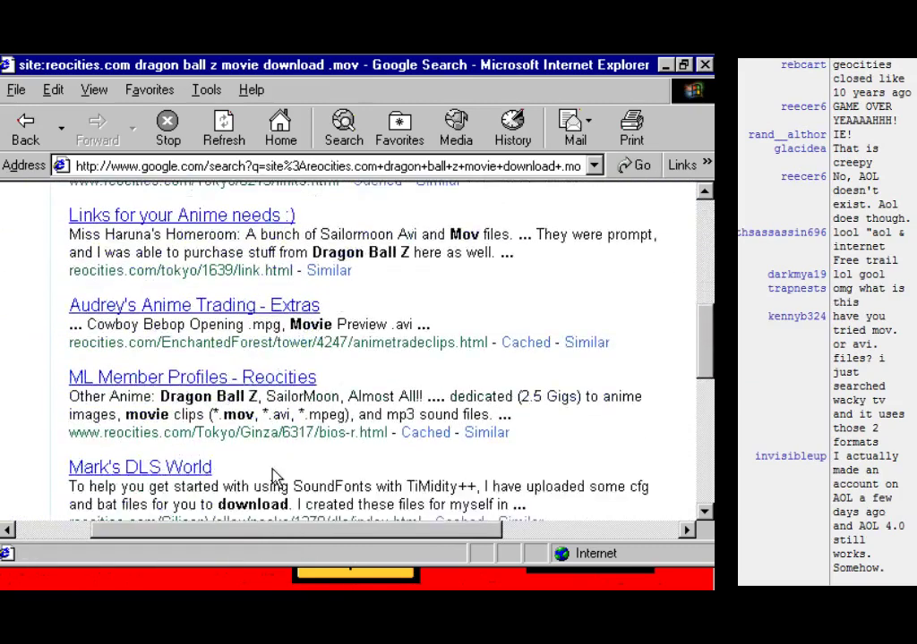
pyautogui.click(239, 376)
# Step: Examine the member bios on the ML Member Profiles page through to its end for movie clip downloads
pyautogui.scroll(-5, 246, 485)
pyautogui.scroll(-1, 248, 473)
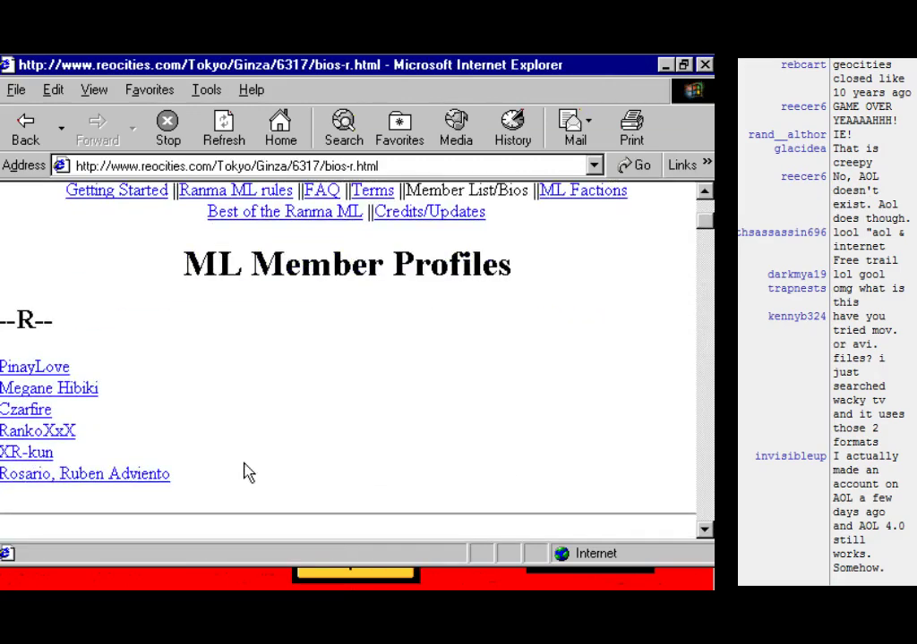
pyautogui.scroll(-9, 248, 474)
pyautogui.scroll(-5, 248, 474)
pyautogui.scroll(4, 248, 474)
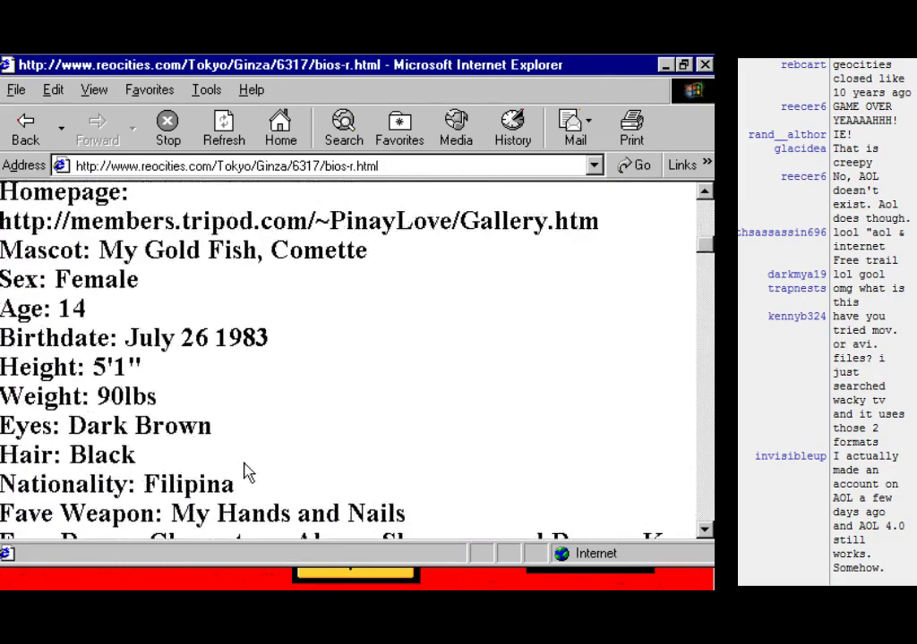
pyautogui.scroll(-11, 248, 474)
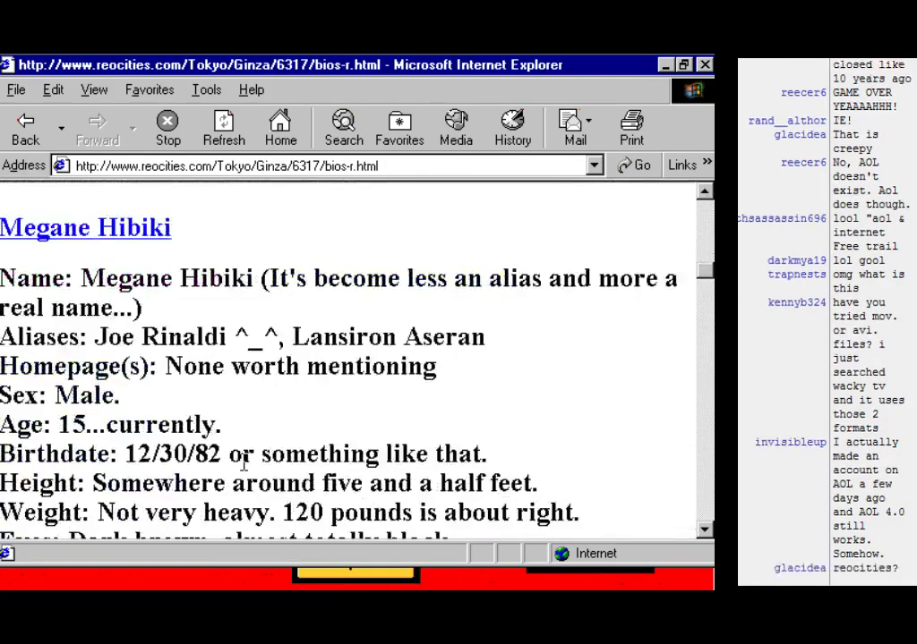
pyautogui.scroll(-2, 244, 462)
pyautogui.scroll(1, 244, 462)
pyautogui.hotkey('ctrl', 'a')
pyautogui.click(83, 304)
pyautogui.scroll(-15, 161, 353)
pyautogui.scroll(-20, 201, 445)
pyautogui.scroll(-20, 199, 444)
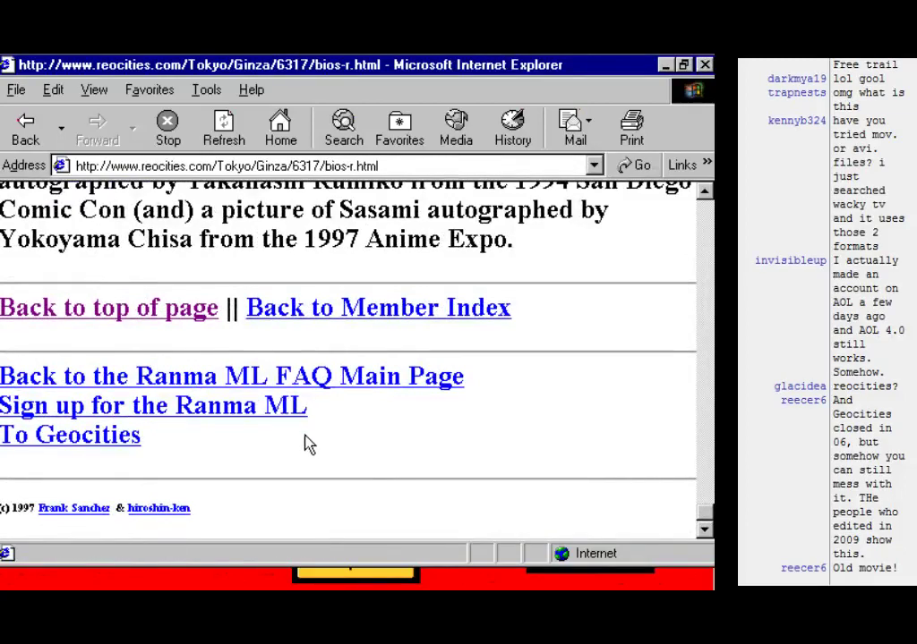
# Step: Return to the Dragon Ball Z search results and open the second results page
pyautogui.click(25, 129)
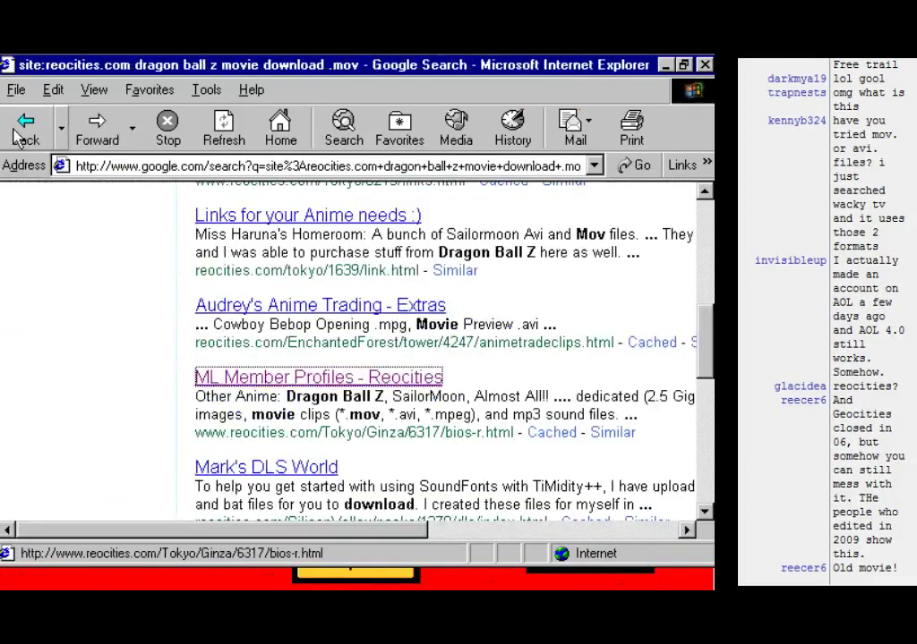
pyautogui.scroll(-5, 184, 329)
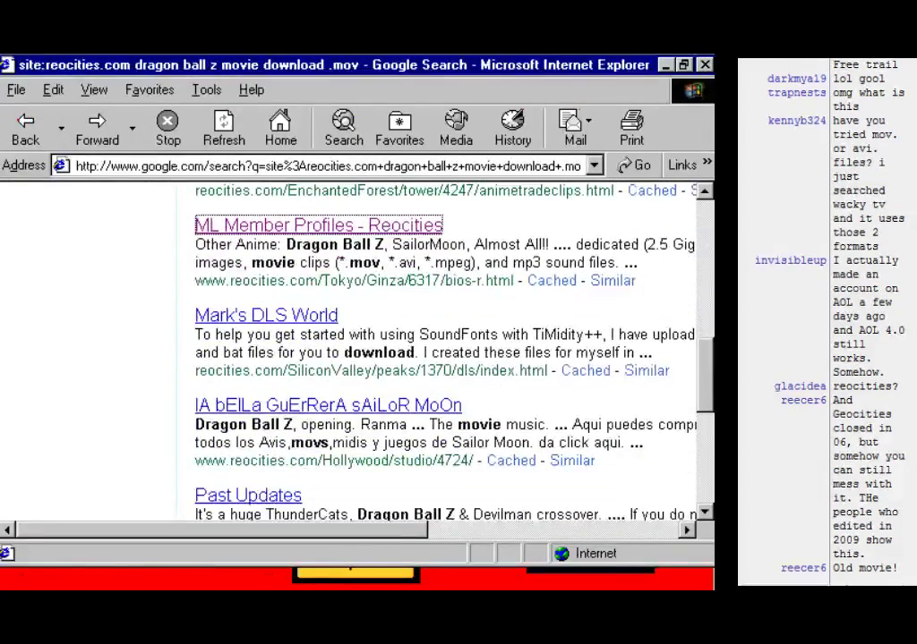
pyautogui.scroll(-1, 134, 365)
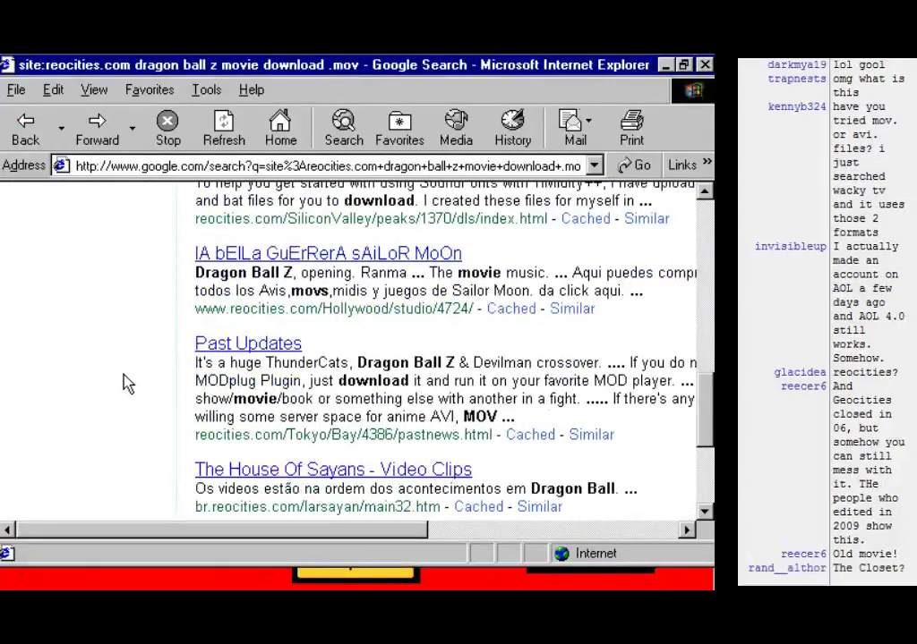
pyautogui.middleClick(127, 383)
pyautogui.click(497, 490)
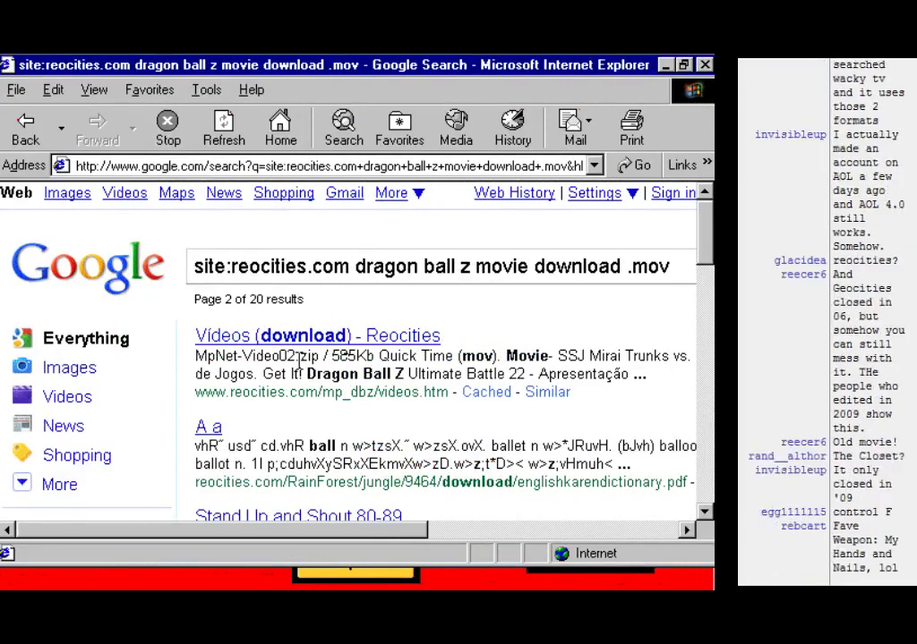
# Step: Open the "Vídeos (download) - Reocities" result and examine its list of downloadable Dragon Ball videos
pyautogui.middleClick(288, 388)
pyautogui.click(211, 311)
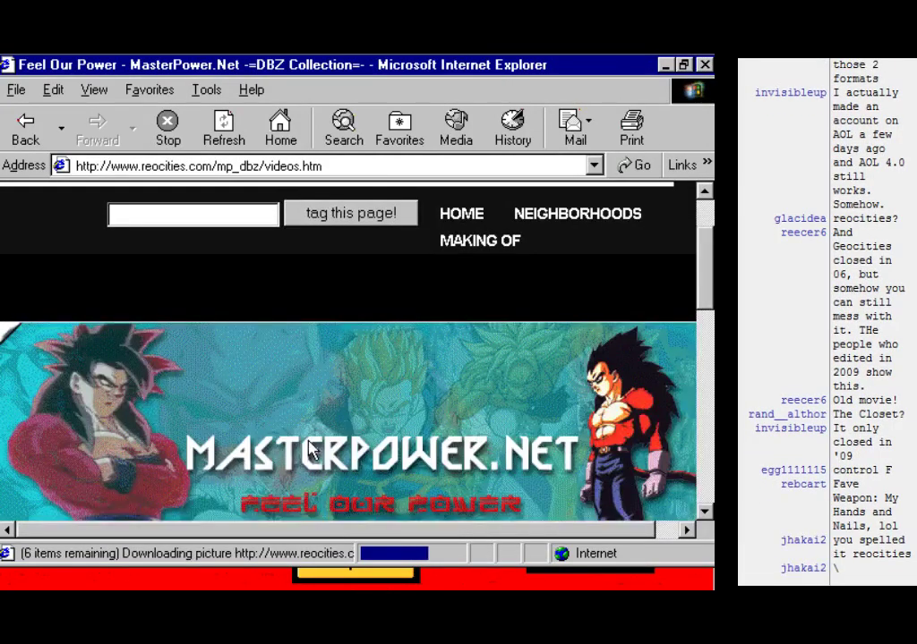
pyautogui.scroll(-5, 309, 450)
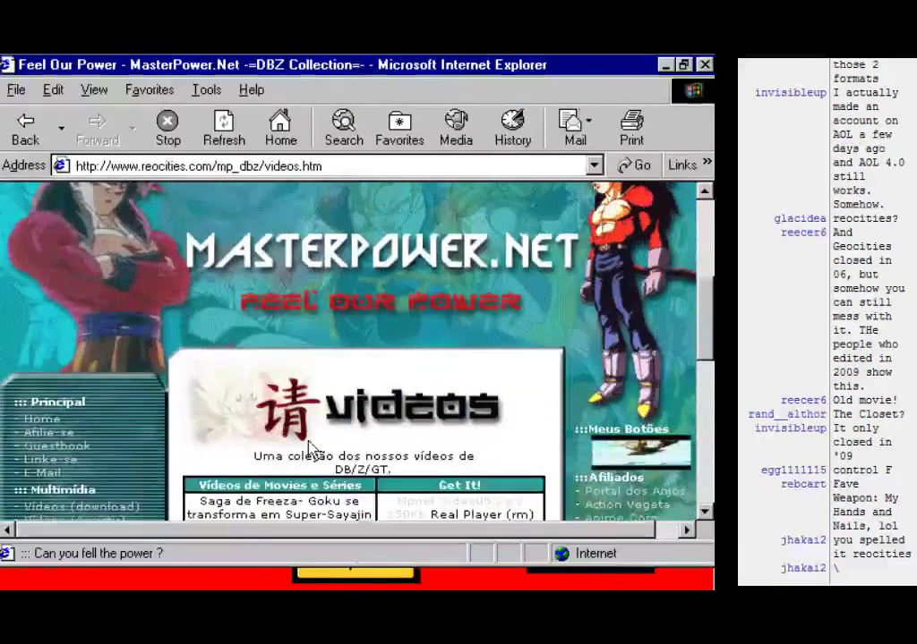
pyautogui.scroll(-3, 419, 450)
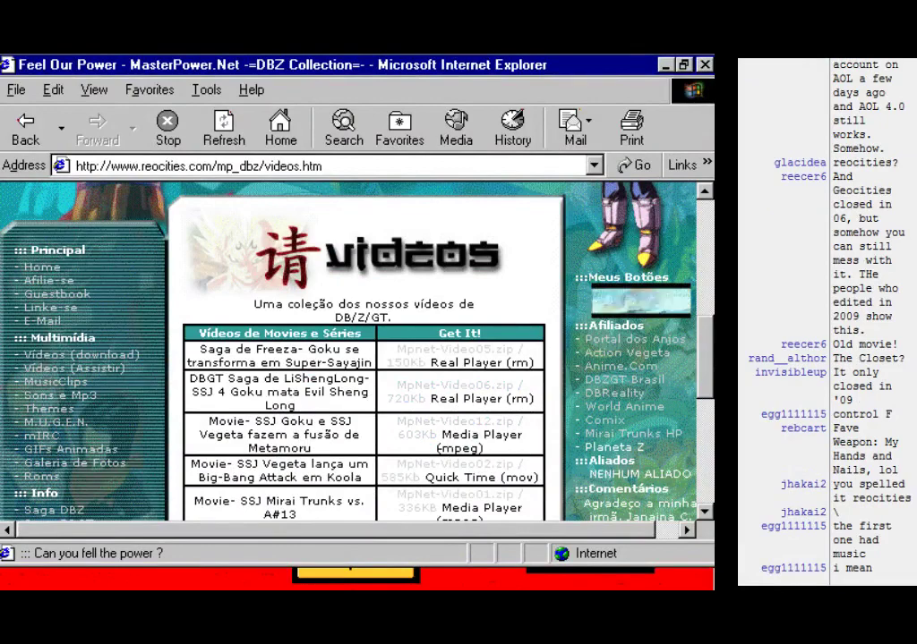
pyautogui.scroll(-2, 179, 411)
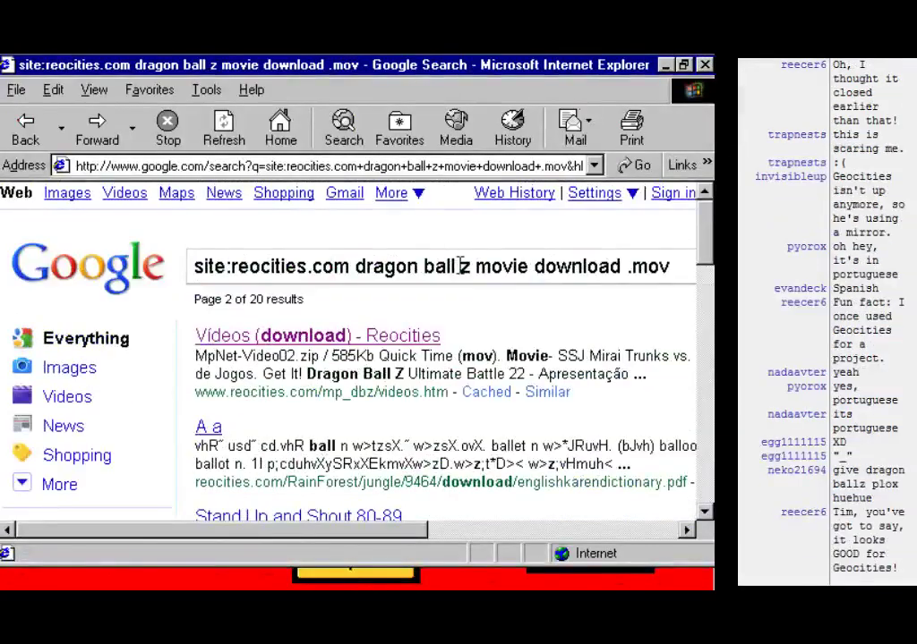
# Step: Remove "dragon ball z" from the query and search for "site:reocities.com movie download .mov"
pyautogui.moveTo(473, 266); pyautogui.dragTo(328, 259)
pyautogui.press('BackSpace')
pyautogui.press('BackSpace')
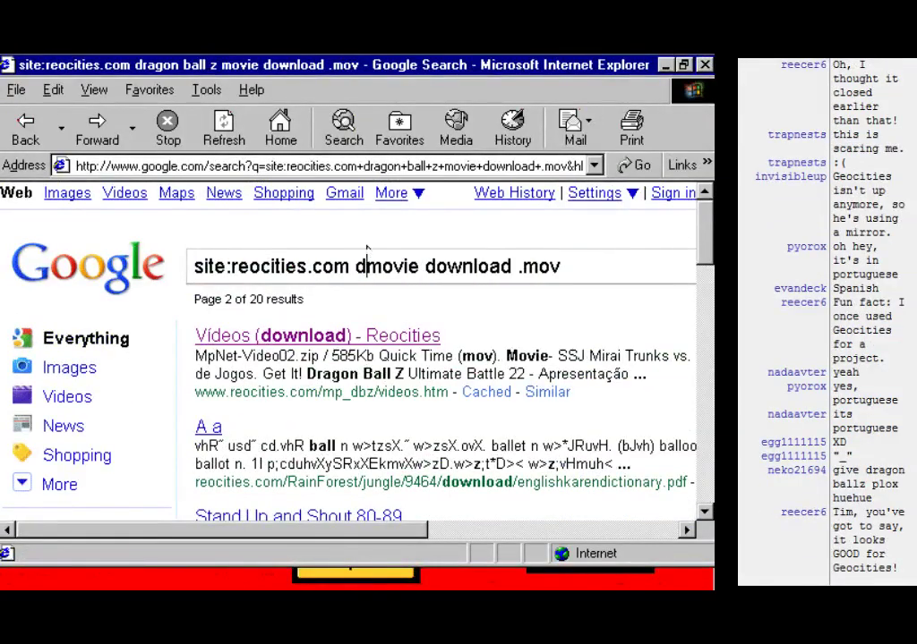
pyautogui.press('Return')
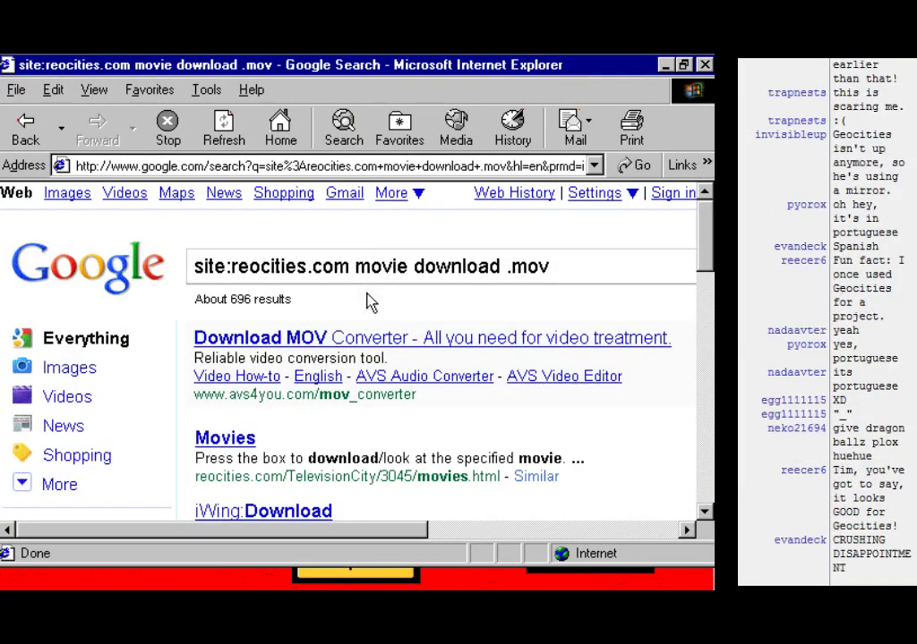
# Step: View the "Download MOV Converter" ad page and return to the search results
pyautogui.click(432, 340)
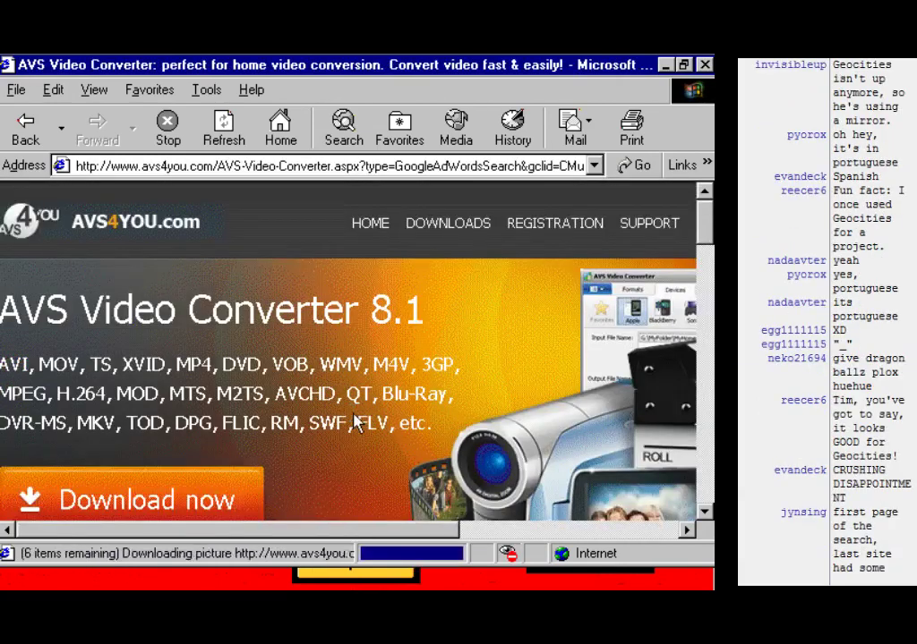
pyautogui.scroll(-1, 358, 420)
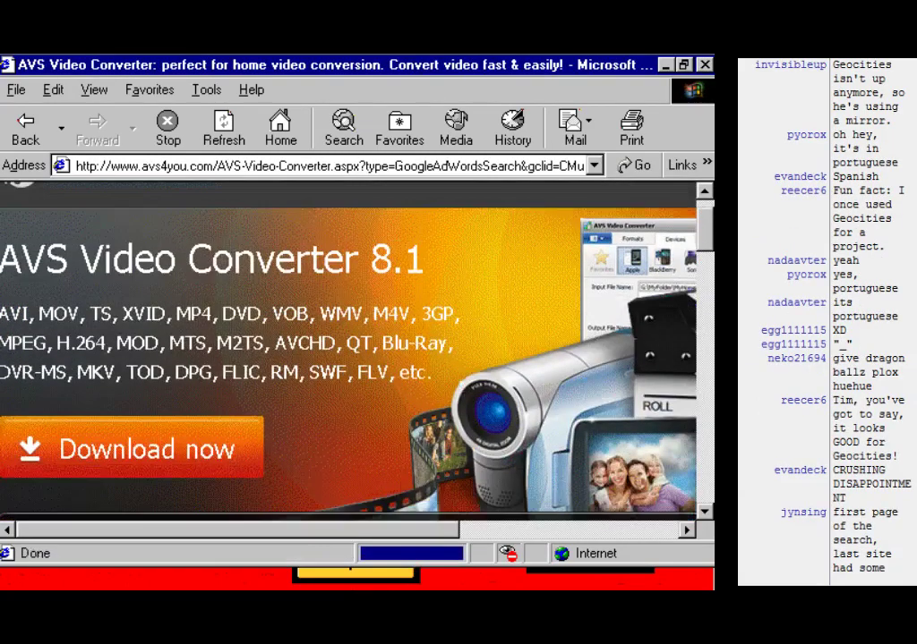
pyautogui.click(29, 130)
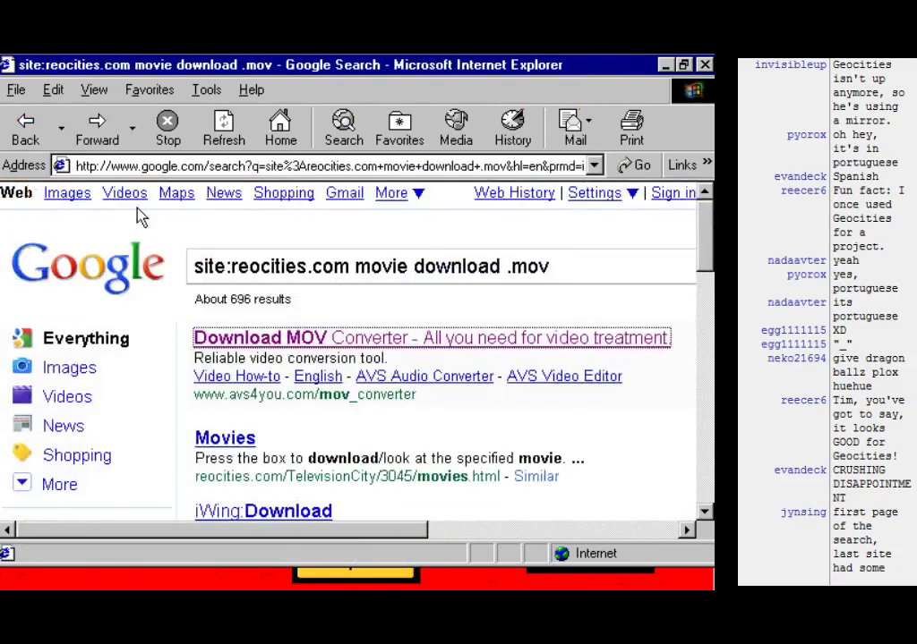
# Step: Go back to the first page of Dragon Ball Z results and open "The House Of Sayans - Video Clips"
pyautogui.click(50, 122)
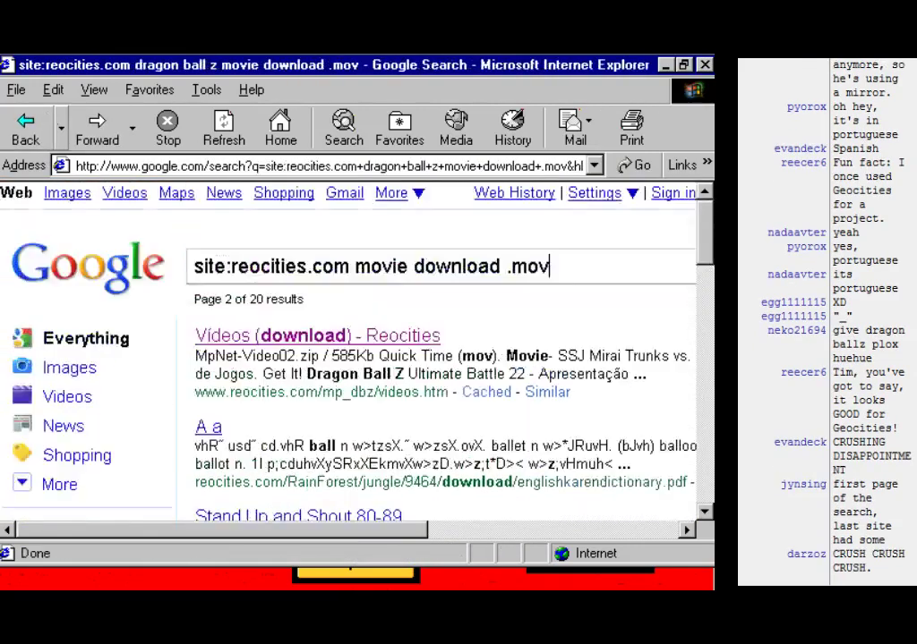
pyautogui.scroll(-20, 179, 260)
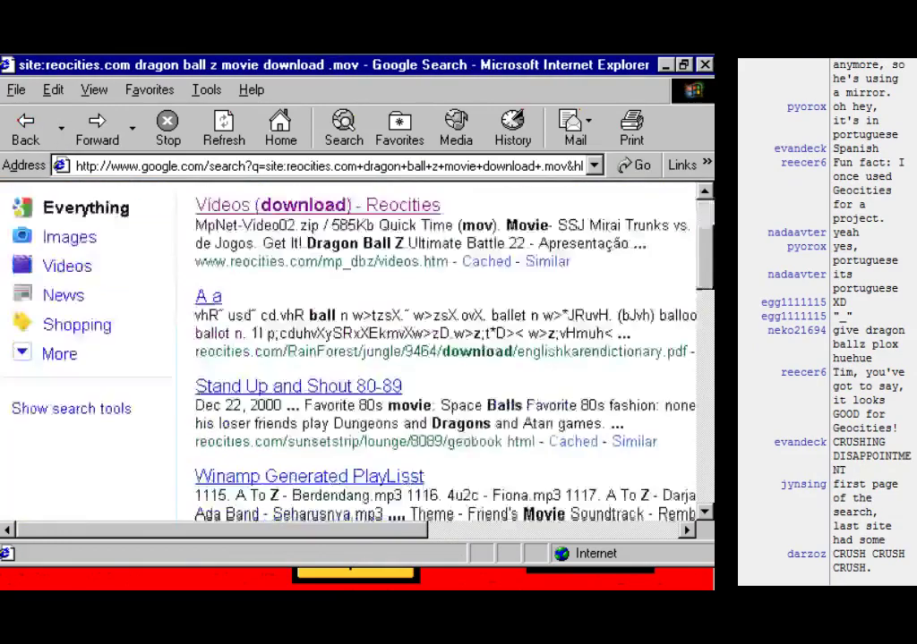
pyautogui.click(507, 317)
pyautogui.scroll(-10, 483, 410)
pyautogui.scroll(-3, 484, 410)
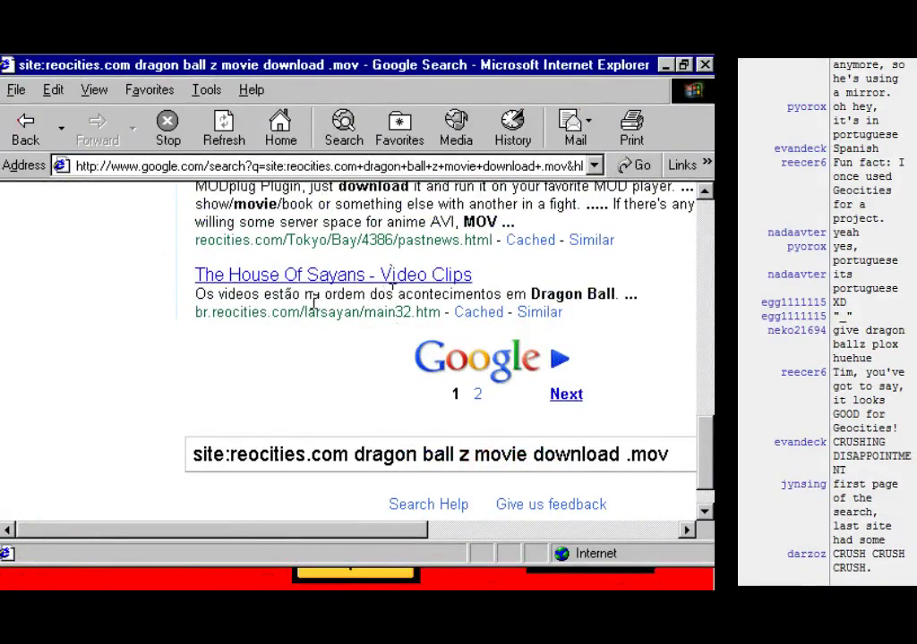
pyautogui.click(299, 278)
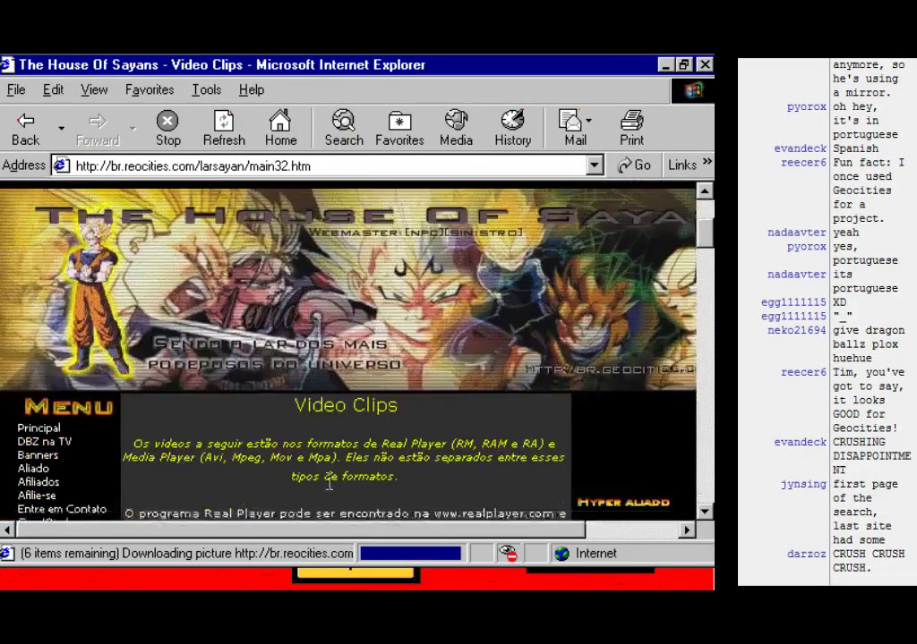
# Step: Try to download the Quick Time clip of Trunks fighting Goku from the Dragon Ball Z table
pyautogui.scroll(-3, 329, 490)
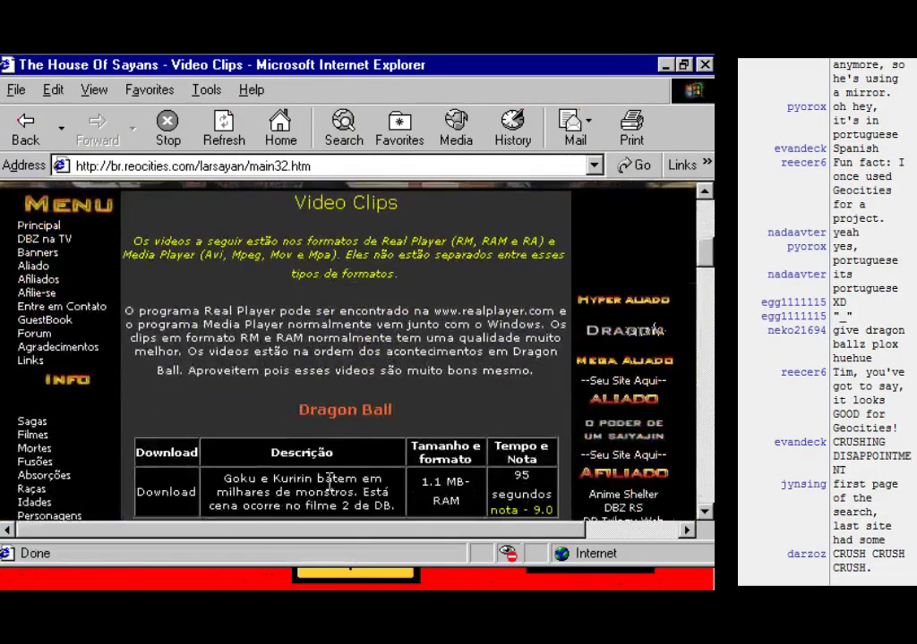
pyautogui.scroll(-2, 330, 481)
pyautogui.scroll(-1, 331, 482)
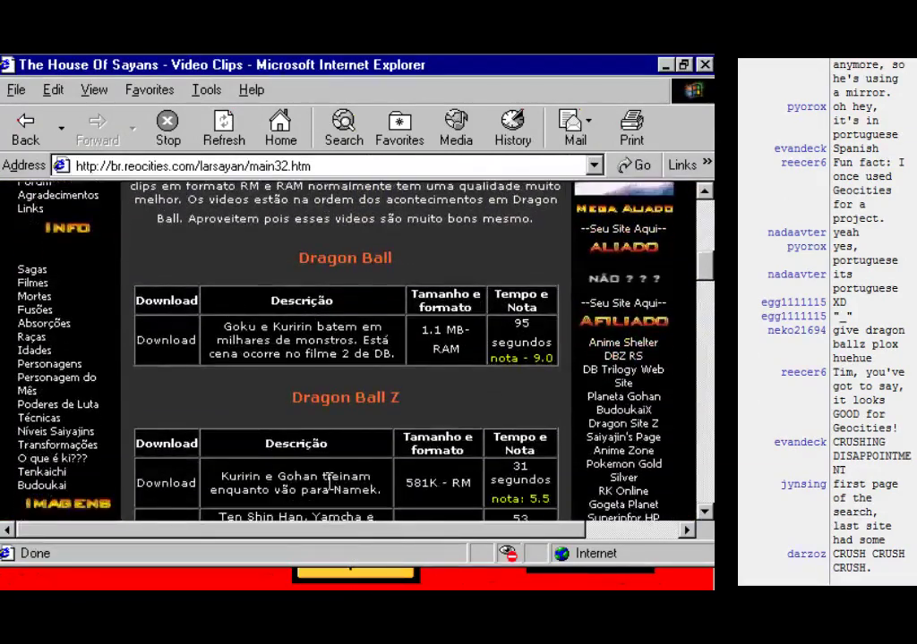
pyautogui.scroll(-10, 331, 482)
pyautogui.scroll(-6, 330, 483)
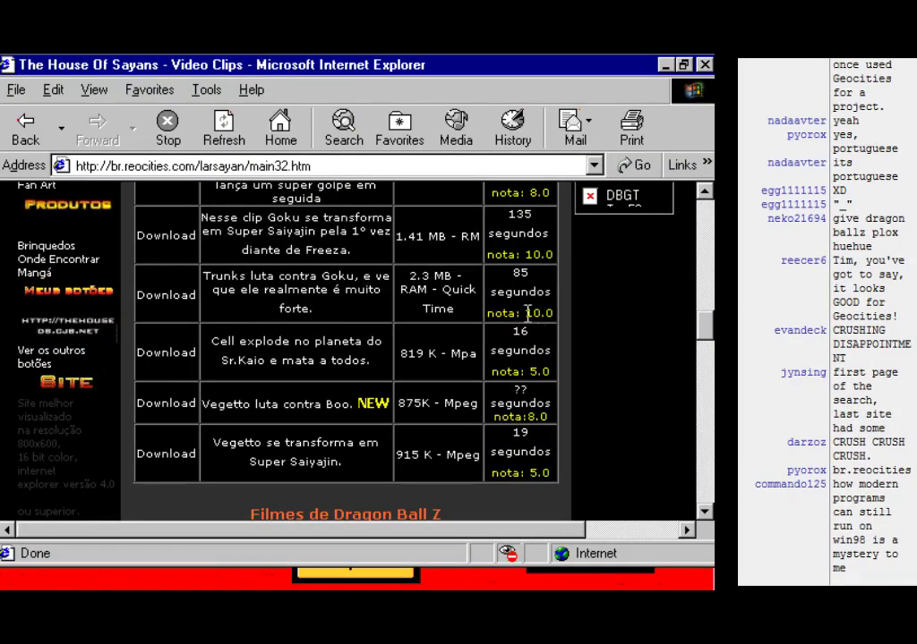
pyautogui.click(179, 303)
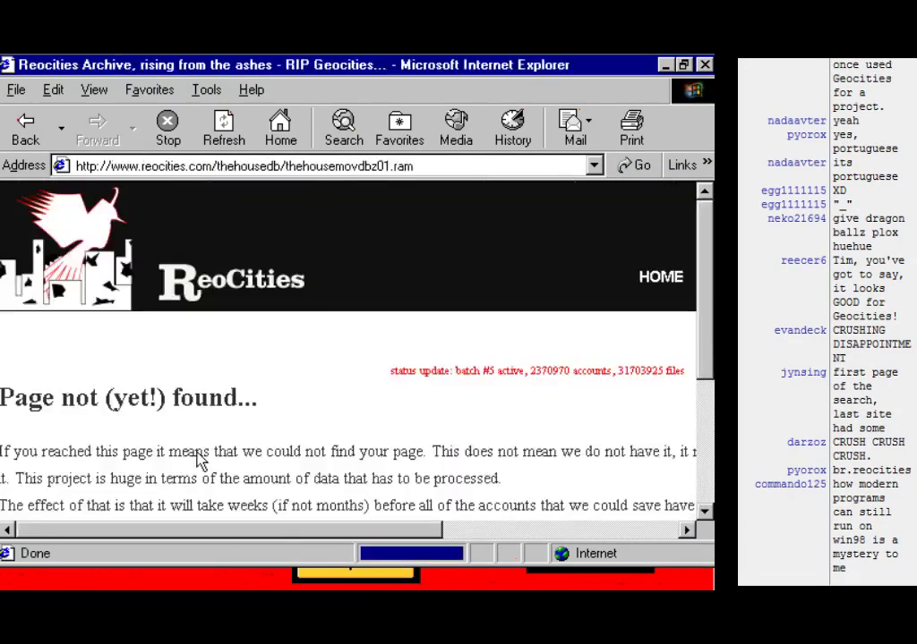
# Step: Return to the Dragon Ball Z search results and look over the entries above The House Of Sayans
pyautogui.click(26, 126)
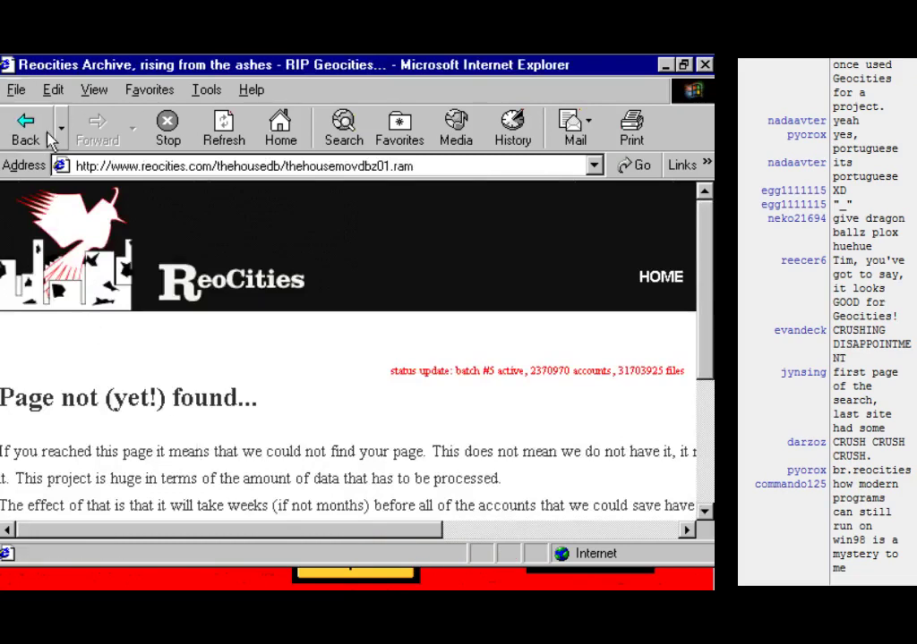
pyautogui.click(26, 126)
pyautogui.scroll(2, 358, 340)
pyautogui.scroll(2, 329, 460)
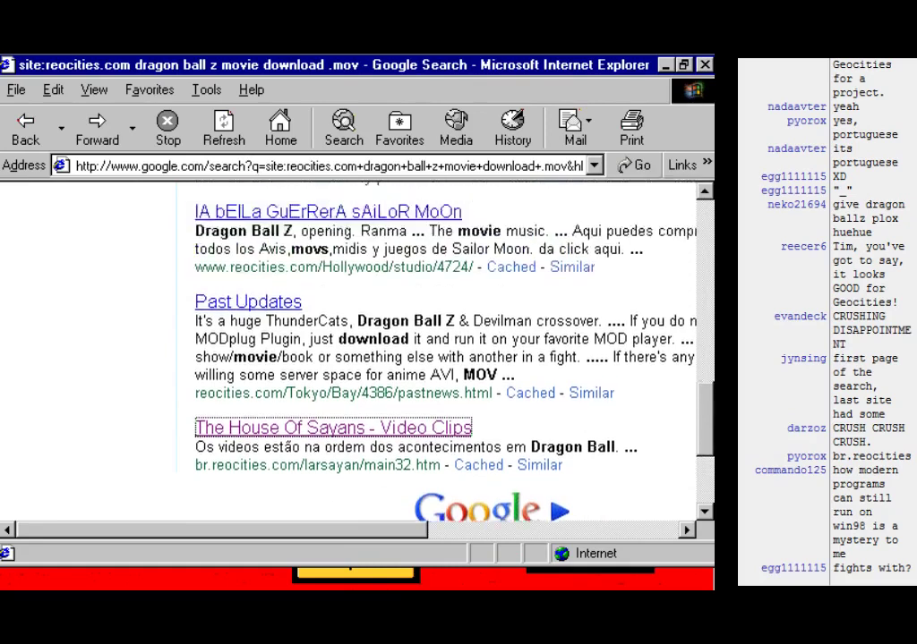
# Step: Open the "lA bElLa GuErRerA sAiLoR MoOn" search result and look through its main frame for movie downloads
pyautogui.scroll(1, 330, 460)
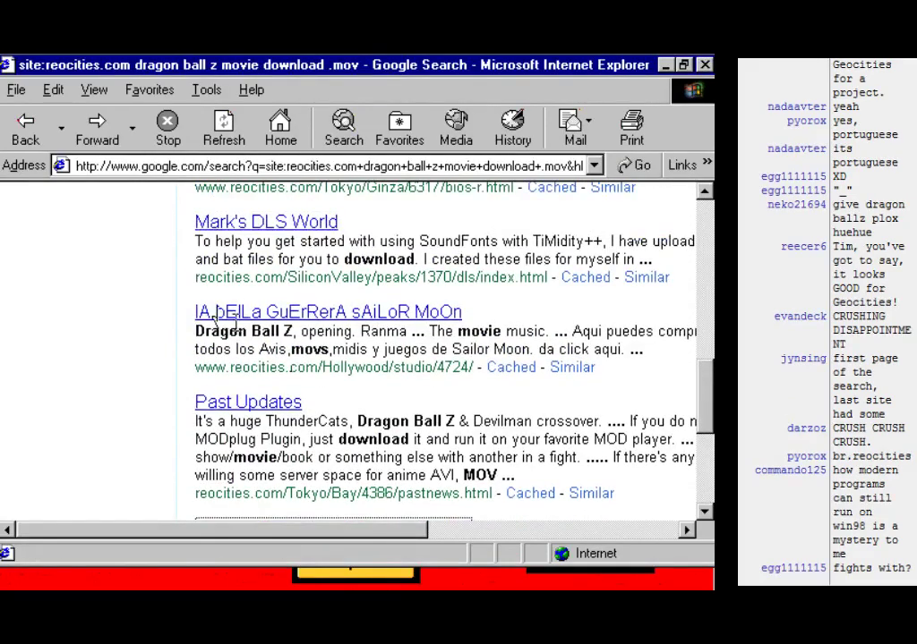
pyautogui.click(234, 315)
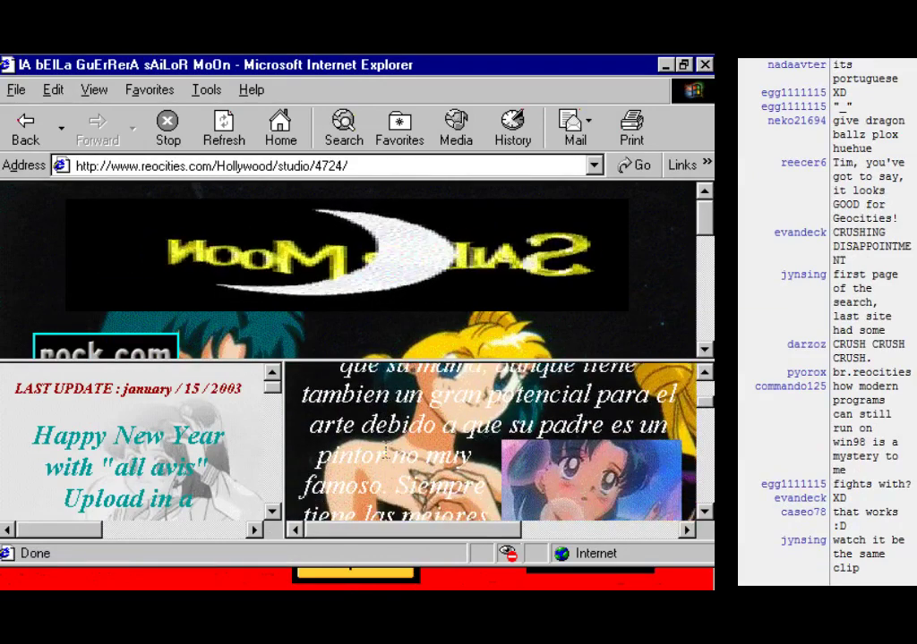
pyautogui.moveTo(385, 445); pyautogui.dragTo(362, 399)
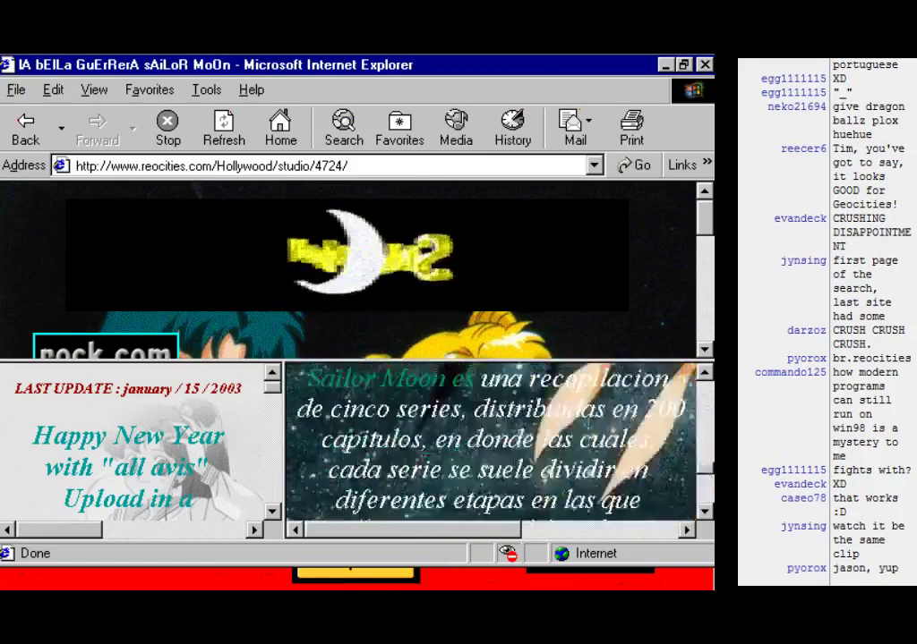
pyautogui.click(707, 482)
pyautogui.scroll(-5, 645, 466)
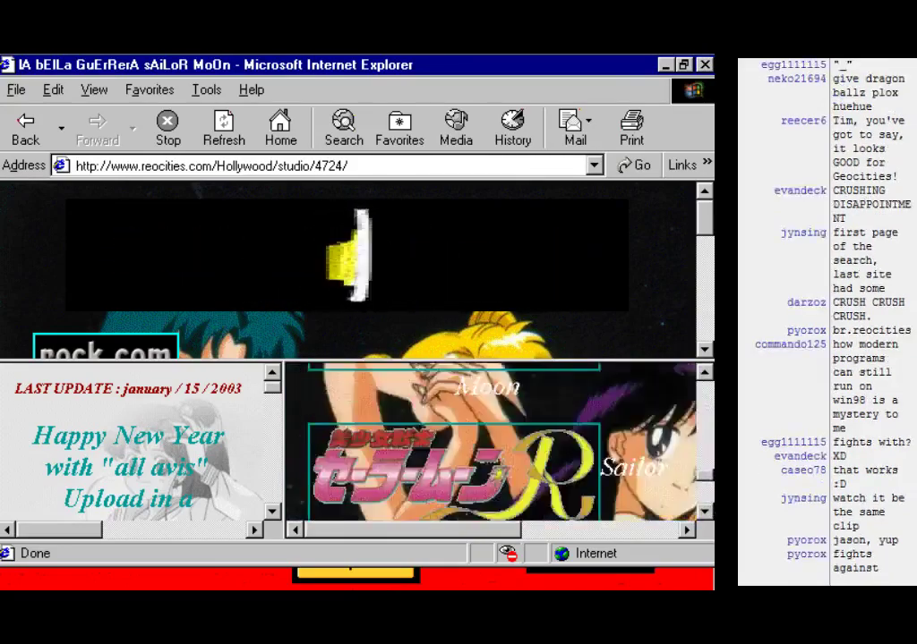
# Step: Search the Sailor Moon page for the text "mov"
pyautogui.hotkey('ctrl', 'f')
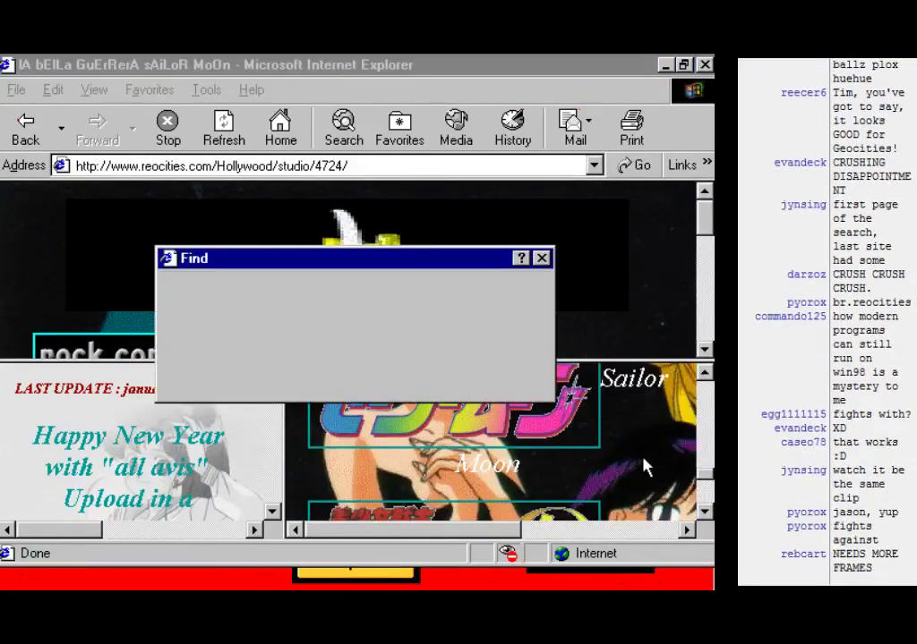
pyautogui.write('mov')
pyautogui.press('Return')
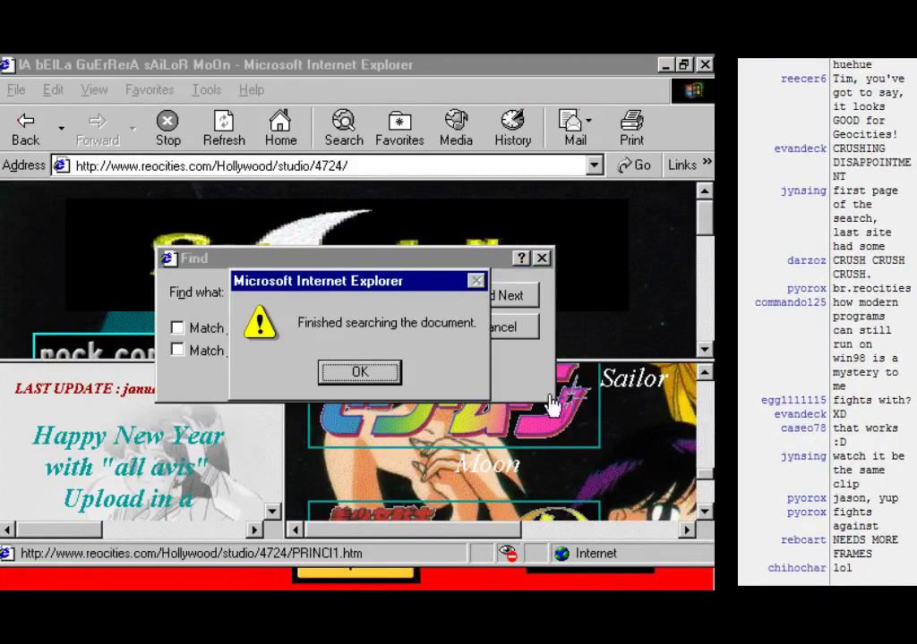
pyautogui.click(352, 376)
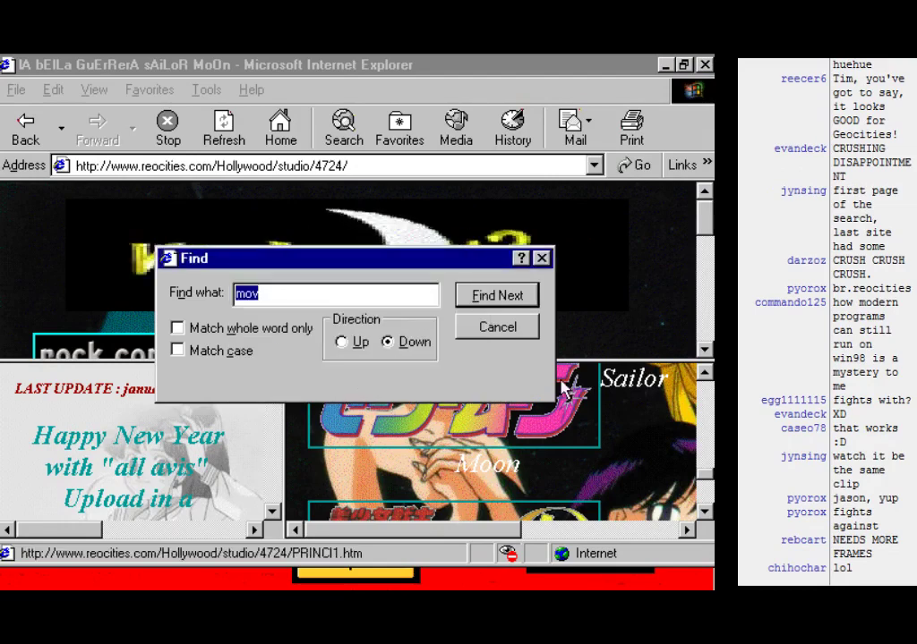
pyautogui.click(542, 260)
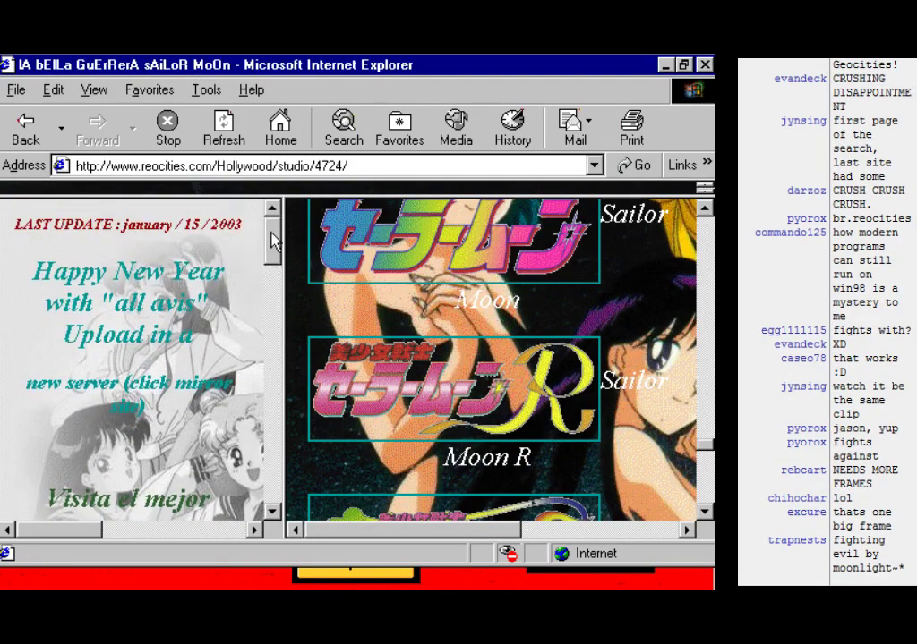
# Step: Go back to the beginning of the main Sailor Moon frame and search for "mov" again from there
pyautogui.moveTo(276, 238)
pyautogui.mouseDown()
pyautogui.moveTo(275, 303)
pyautogui.moveTo(276, 258)
pyautogui.mouseUp()
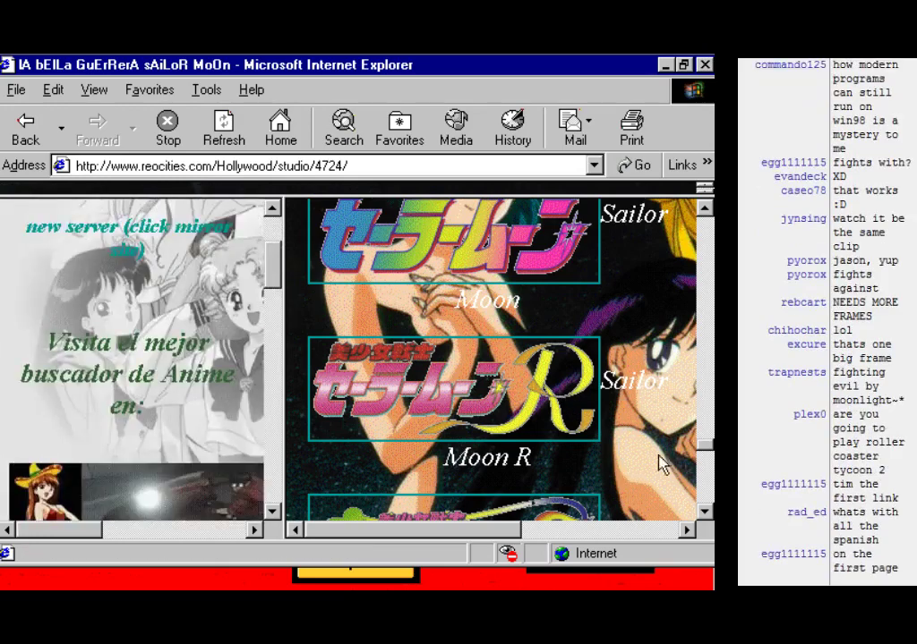
pyautogui.moveTo(707, 452); pyautogui.dragTo(706, 214)
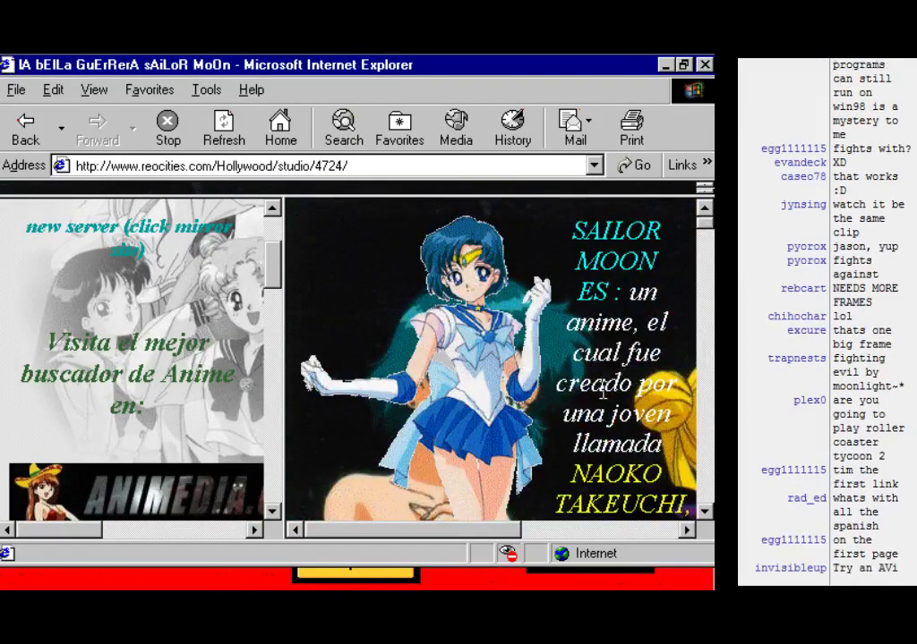
pyautogui.hotkey('ctrl', 'f')
pyautogui.write('mov')
pyautogui.press('Return')
pyautogui.press('Return')
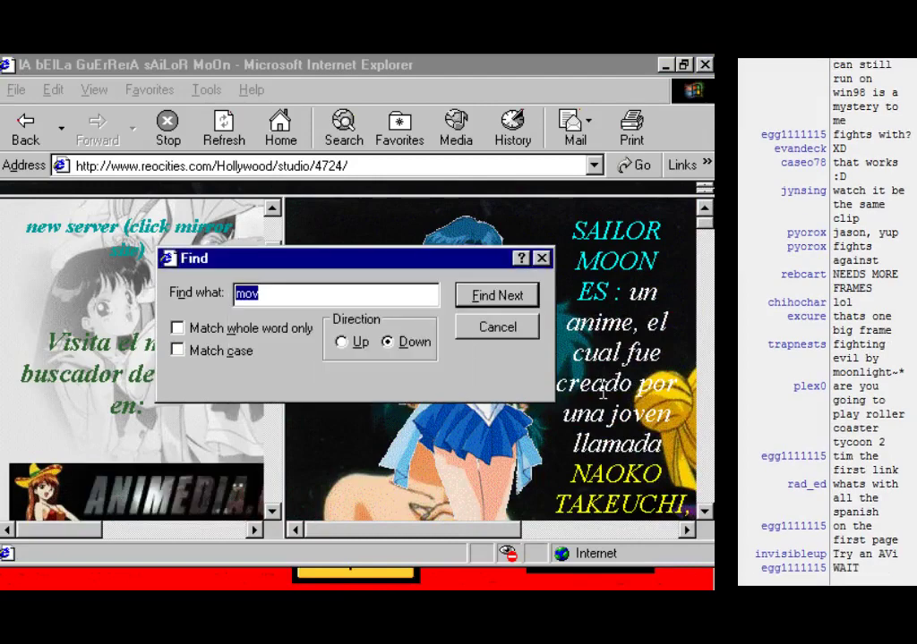
pyautogui.press('Escape')
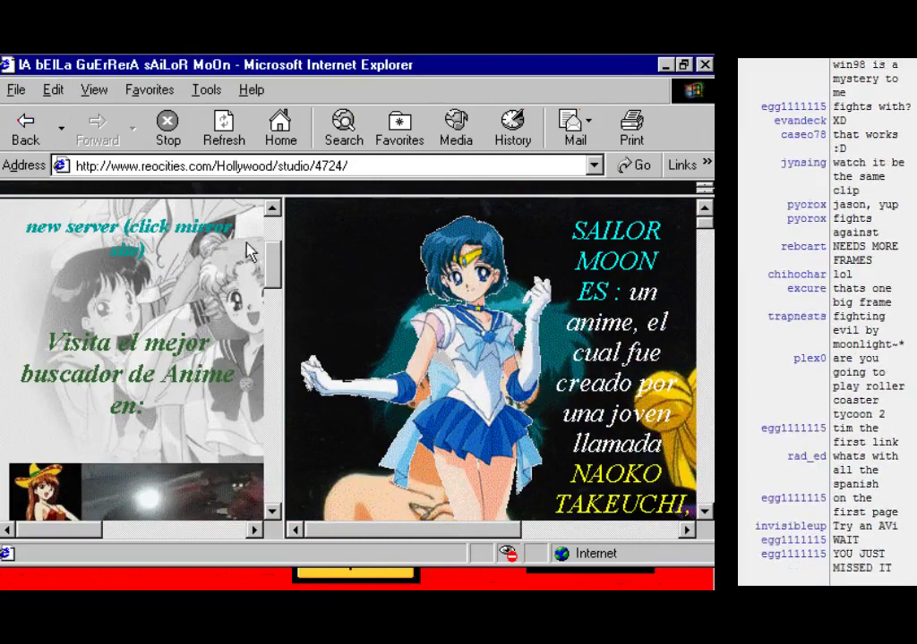
# Step: Find "mov" within the links column near "LINKS : Other pages"
pyautogui.moveTo(273, 260); pyautogui.dragTo(287, 439)
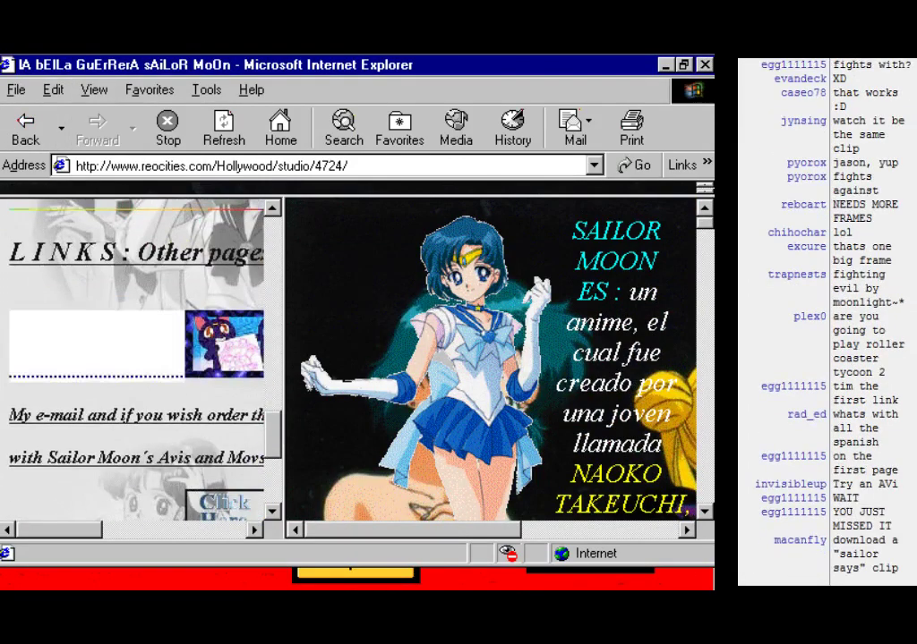
pyautogui.hotkey('ctrl', 'f')
pyautogui.press('Return')
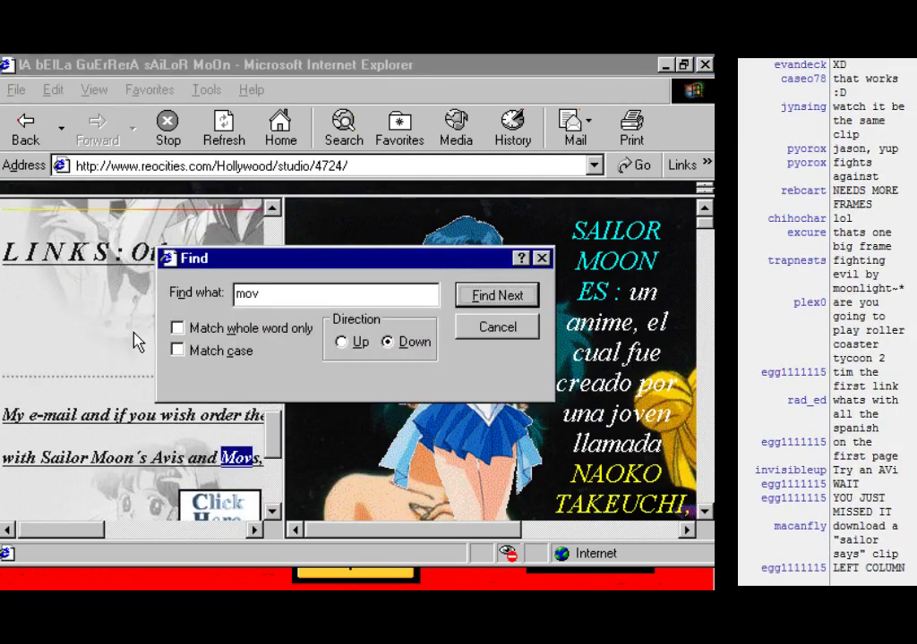
pyautogui.press('Escape')
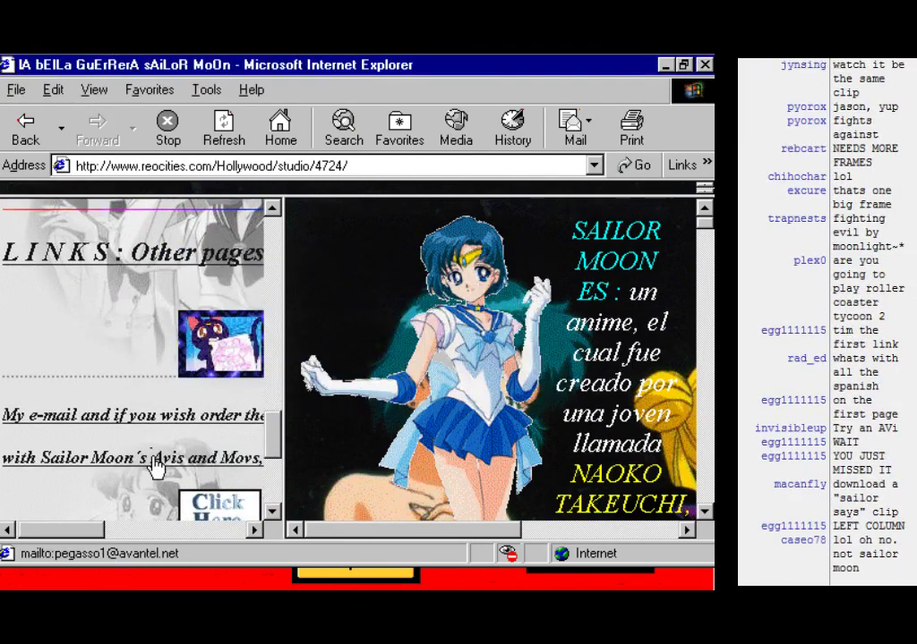
# Step: Start an e-mail to the site owner from the "Sailor Moon's Avis and Movs" link, with the subject "MOVIES PLZ"
pyautogui.scroll(-1, 57, 522)
pyautogui.moveTo(58, 529)
pyautogui.mouseDown()
pyautogui.moveTo(134, 538)
pyautogui.moveTo(63, 529)
pyautogui.mouseUp()
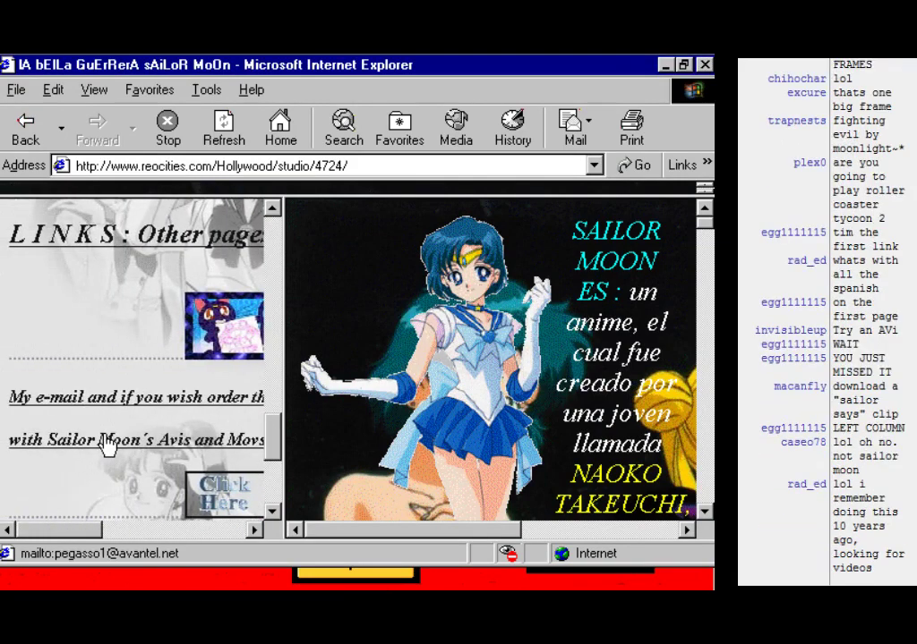
pyautogui.click(105, 443)
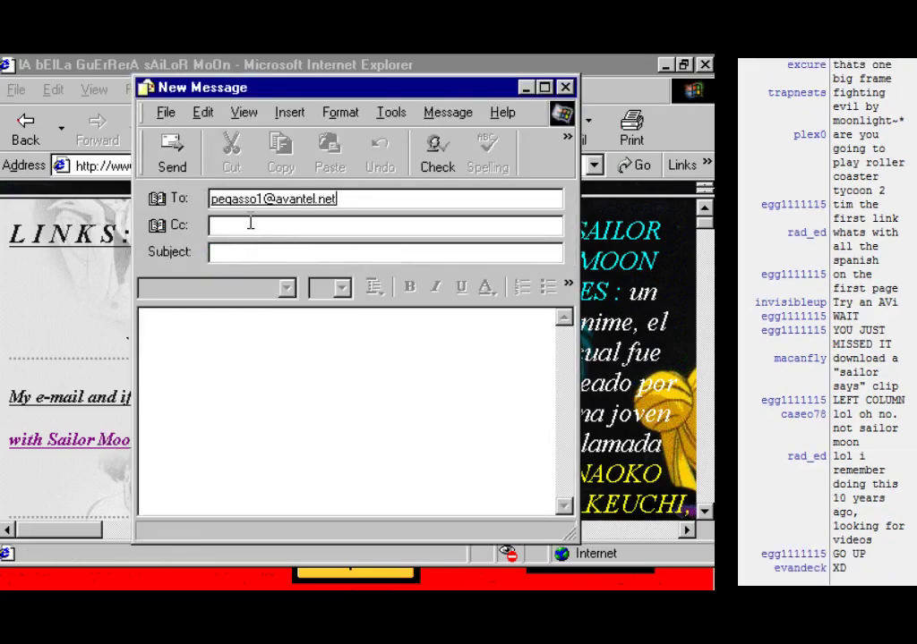
pyautogui.click(254, 253)
pyautogui.write('MOVIES PLZ')
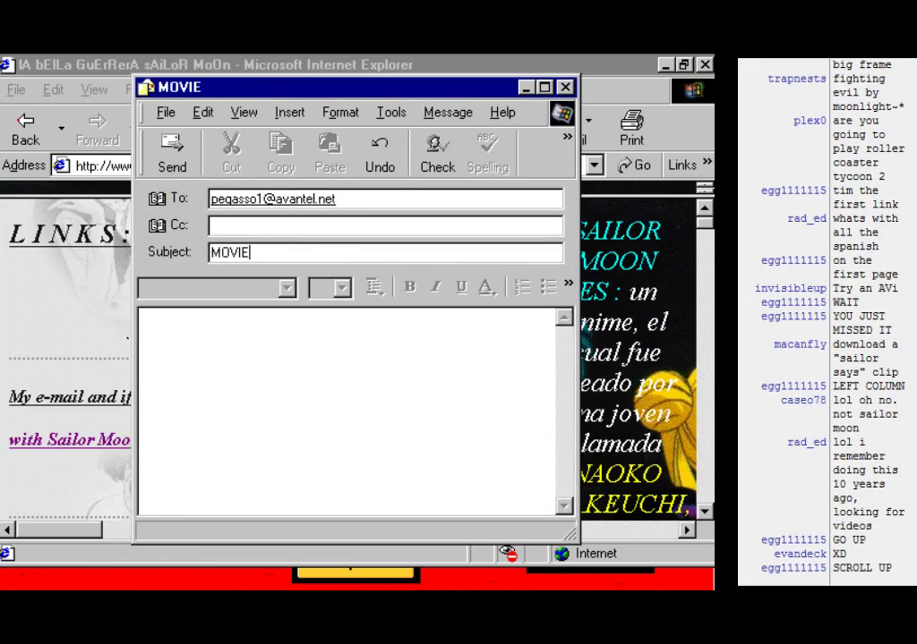
# Step: Write the body "HEY I NEED TO GET SOME SAILOR MOON MOVIES SO I CAN MAKE SOME WACKY TV CAN YOU HELP ME PLEASE THANKS I LOVE YOU"
pyautogui.click(301, 415)
pyautogui.write('HEY I')
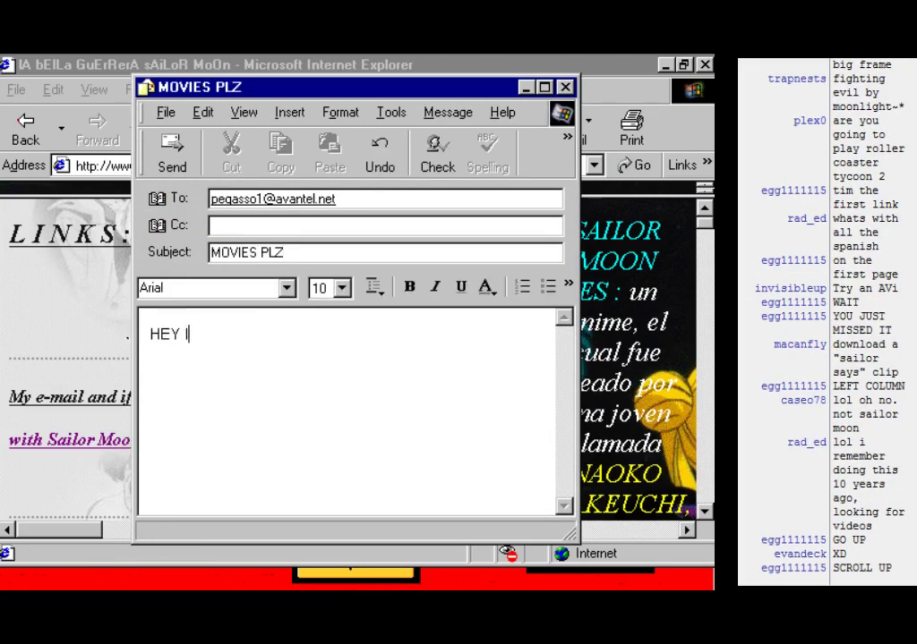
pyautogui.write(' NEED TO GET SOME ')
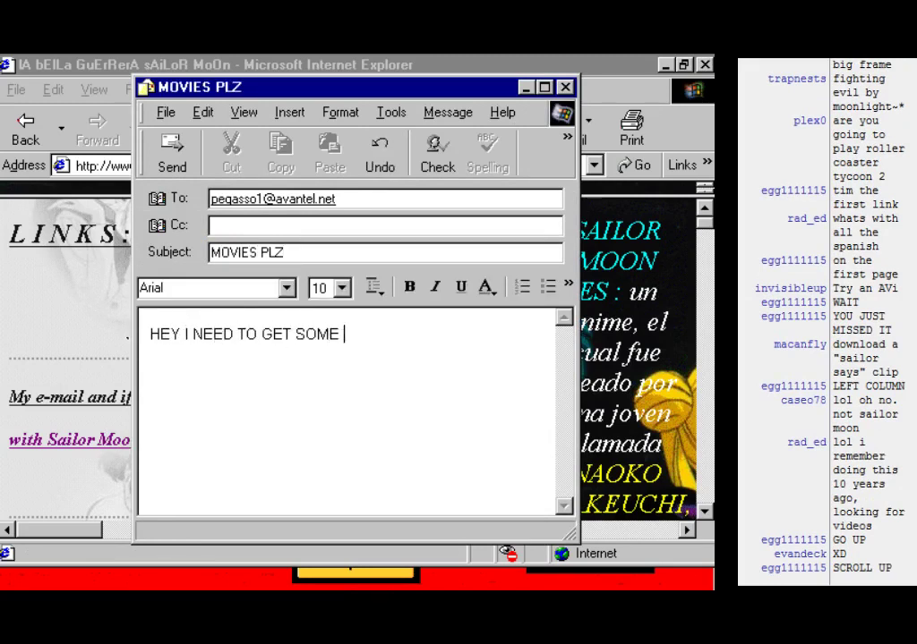
pyautogui.write('SAILOR MOON MOVIES SO I CAN MAKE SO')
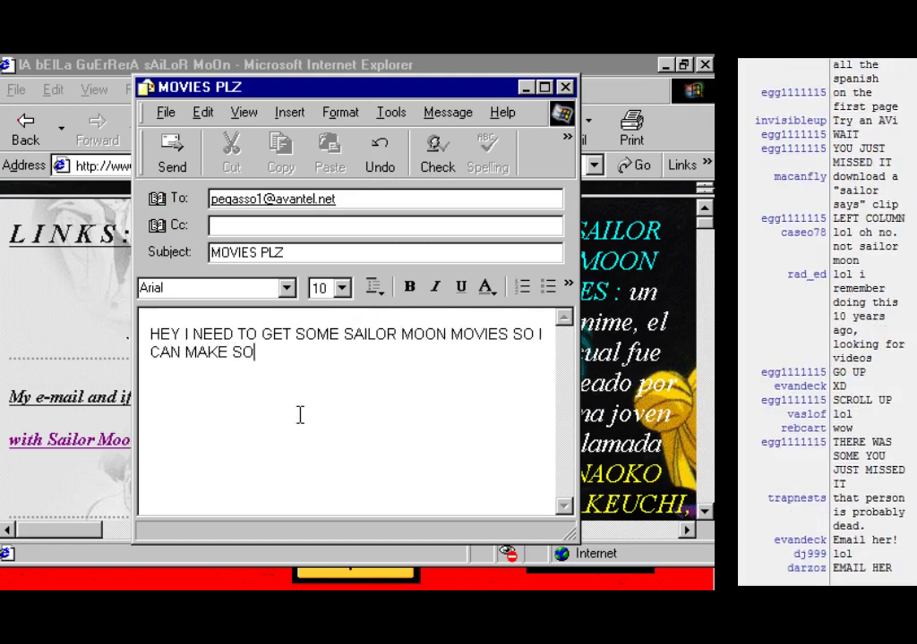
pyautogui.write('ME WACKY TV CAN YOU M')
pyautogui.press('BackSpace')
pyautogui.write('HELP ME PLEA')
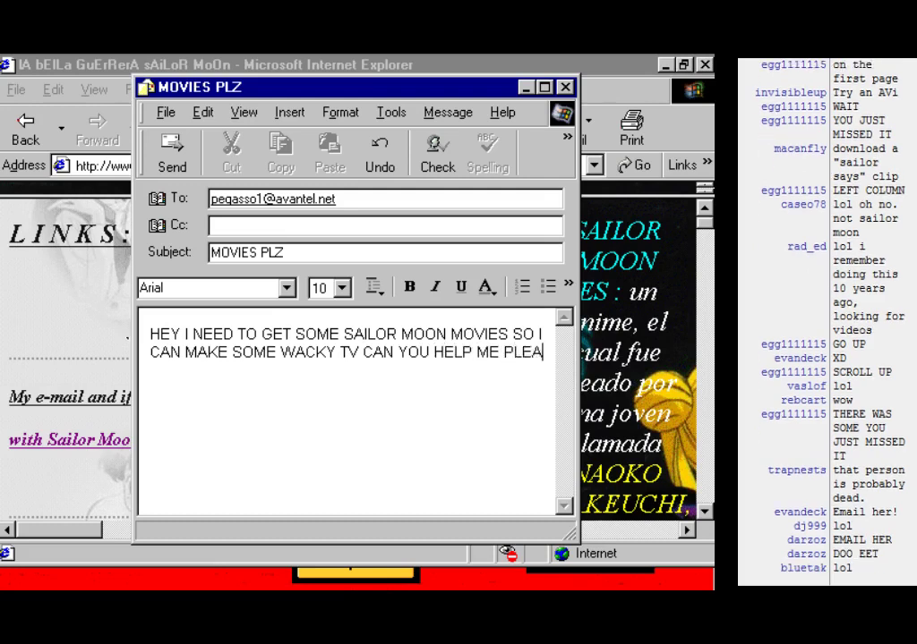
pyautogui.write('SE T')
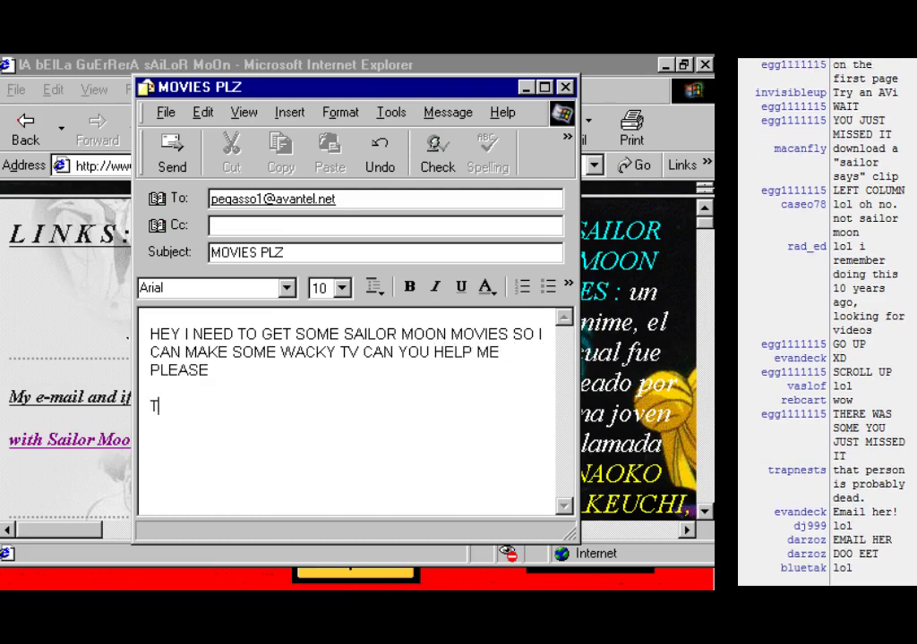
pyautogui.write('HANKS')
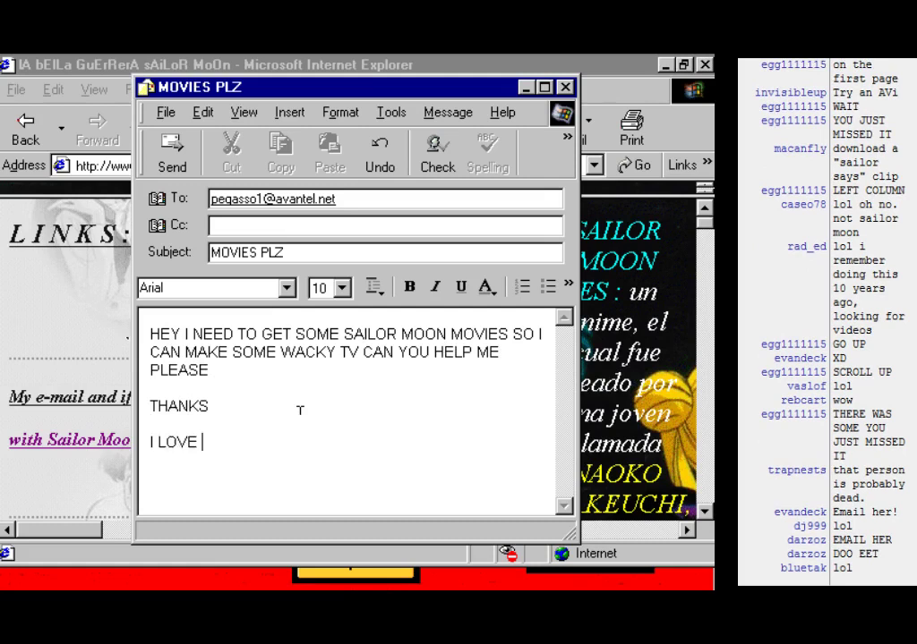
# Step: Try to send the message, cancel the mail account setup, and discard the message without saving it
pyautogui.click(172, 149)
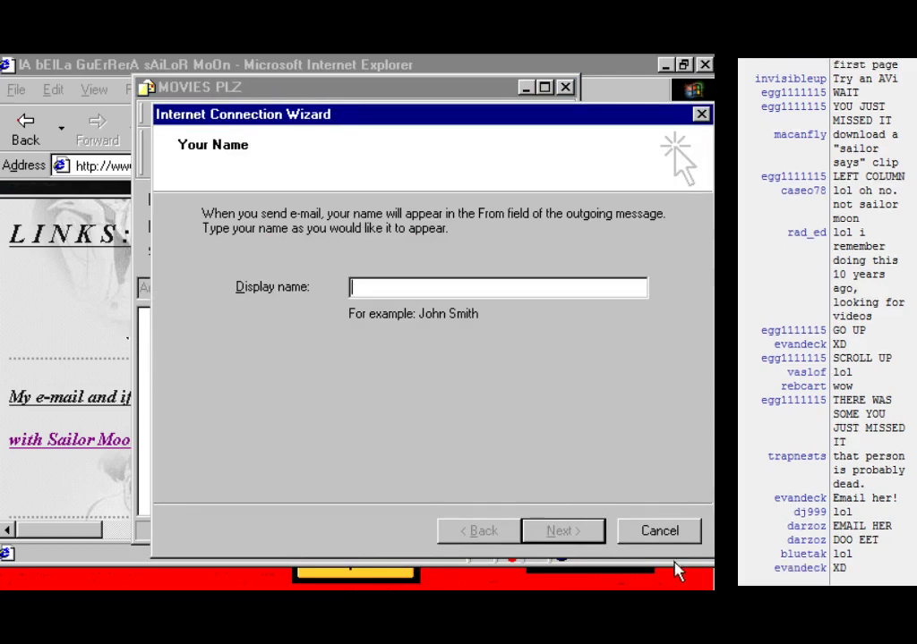
pyautogui.click(654, 539)
pyautogui.click(309, 376)
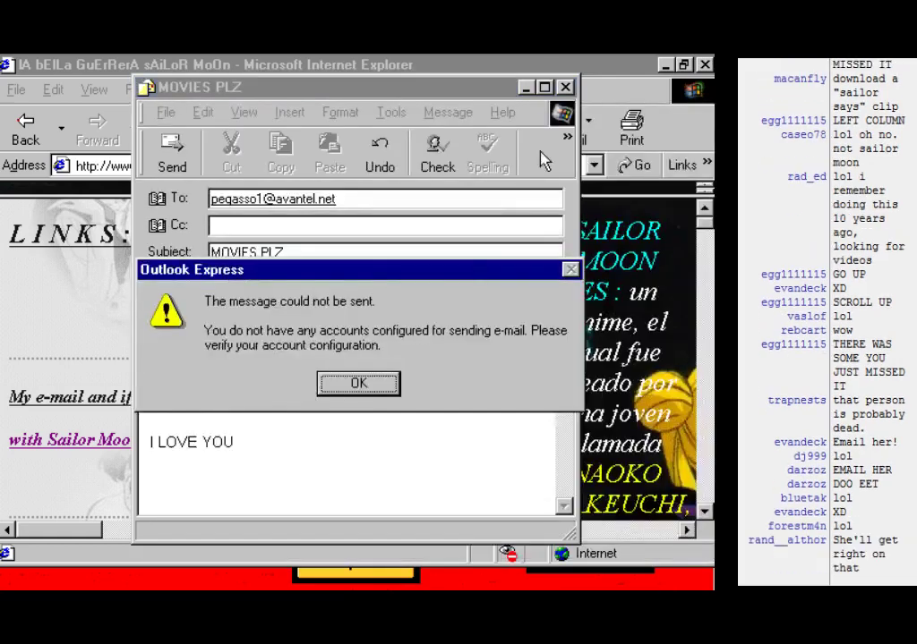
pyautogui.click(394, 381)
pyautogui.click(566, 88)
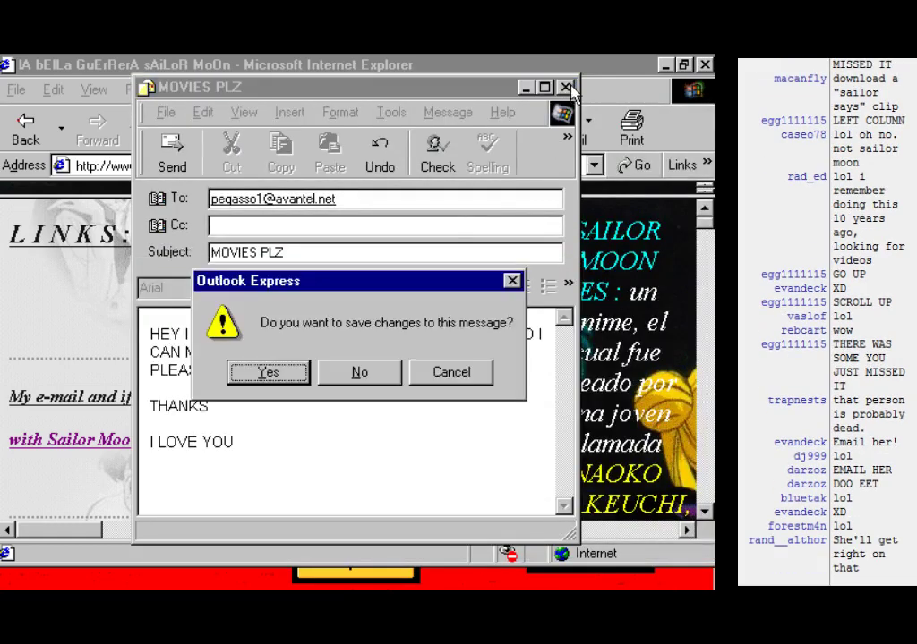
pyautogui.click(388, 371)
# Step: Return to the Google results and open the first result, "Dragon Ball Z"
pyautogui.click(10, 137)
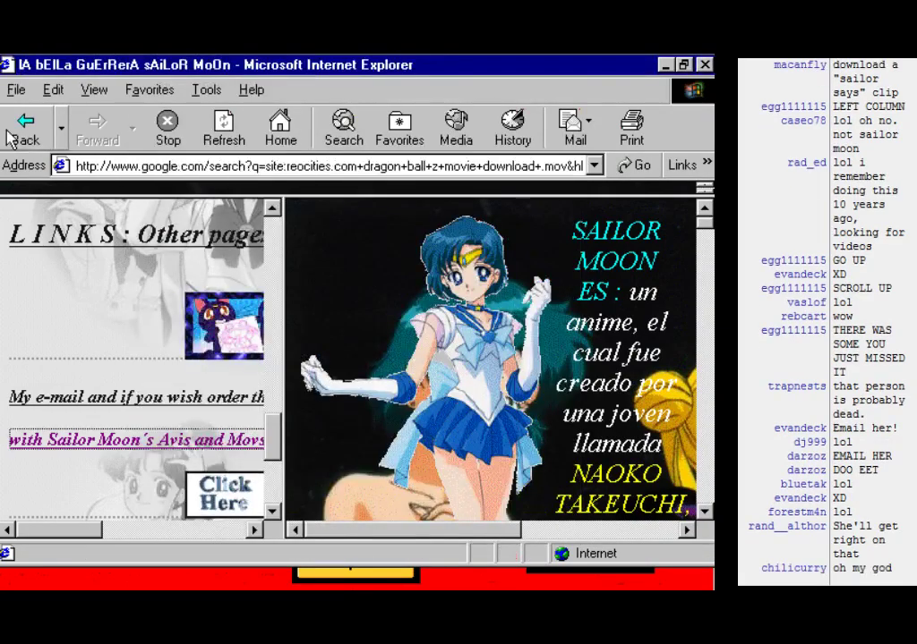
pyautogui.scroll(10, 280, 421)
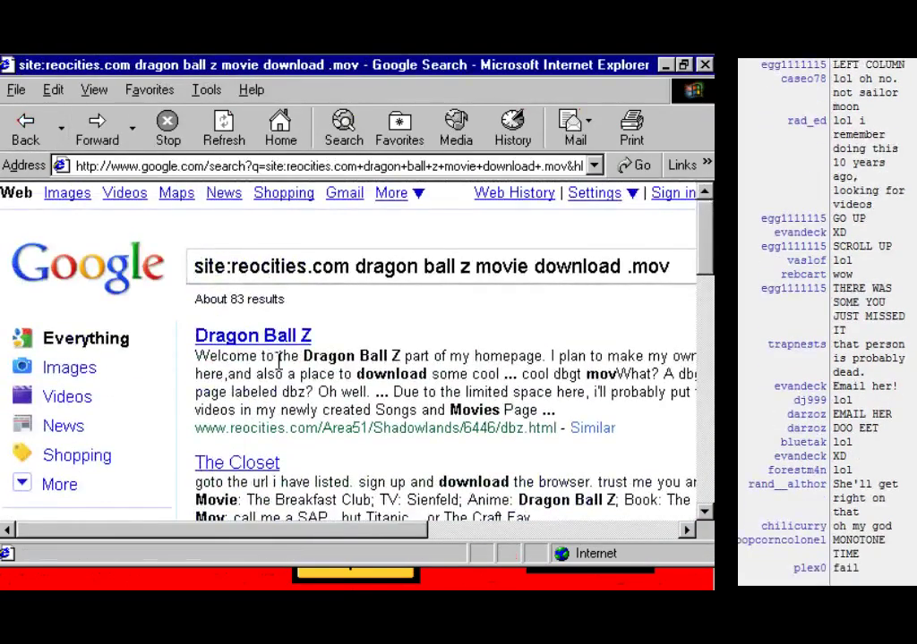
pyautogui.click(235, 335)
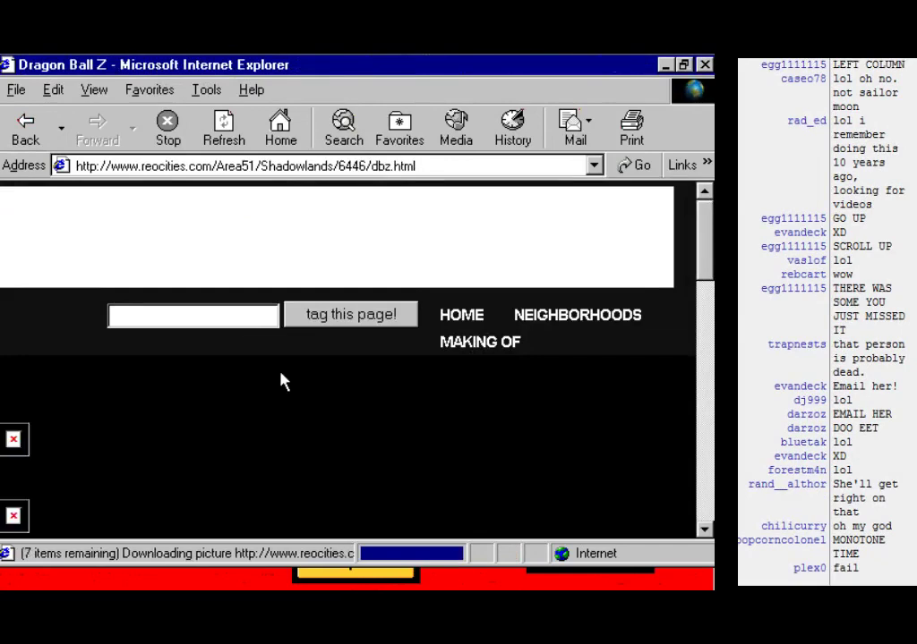
# Step: Open the "cool dbgt mov" video link below the list of picture downloads on the Dragon Ball Z page
pyautogui.scroll(-3, 280, 382)
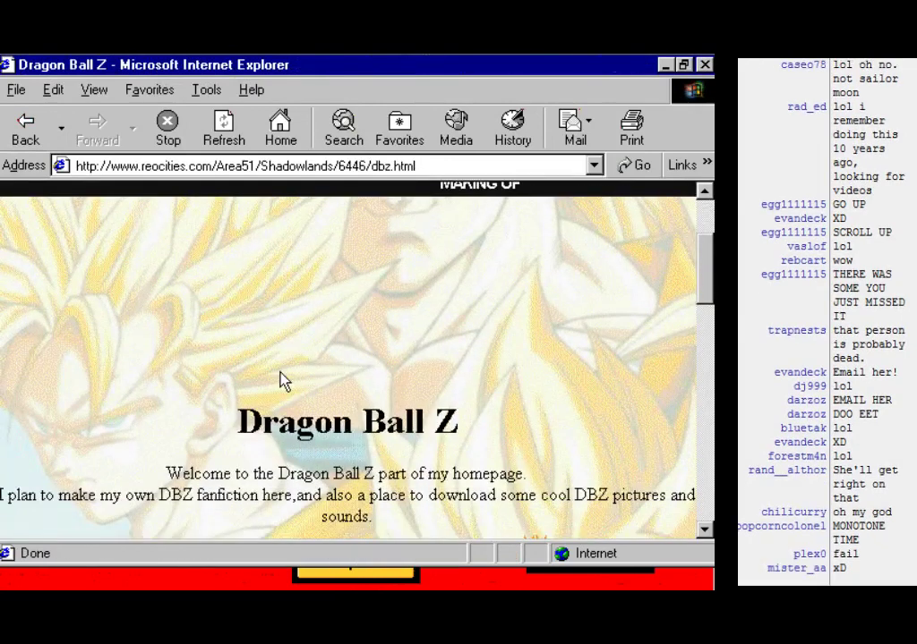
pyautogui.scroll(-3, 280, 383)
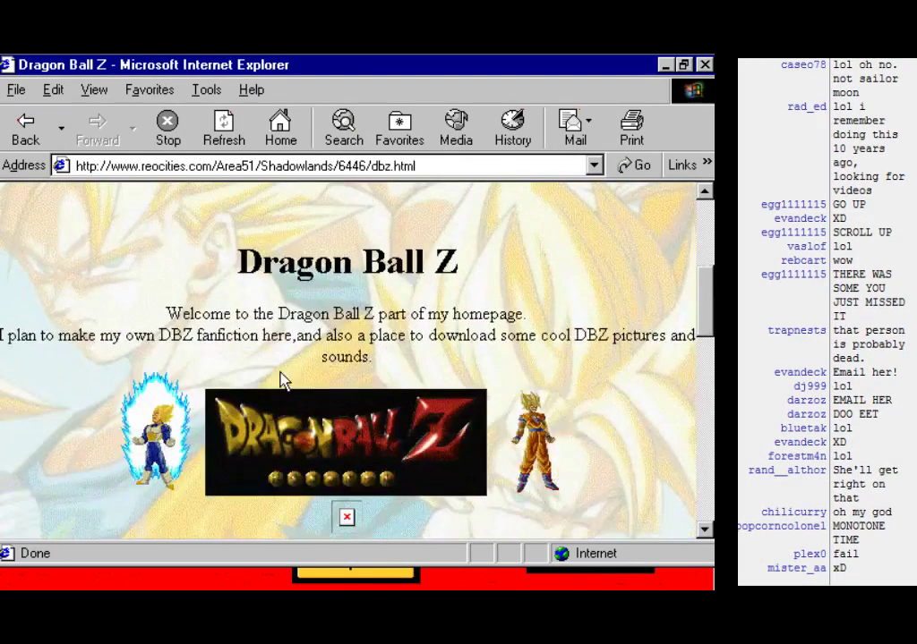
pyautogui.scroll(-3, 280, 382)
pyautogui.scroll(-3, 282, 379)
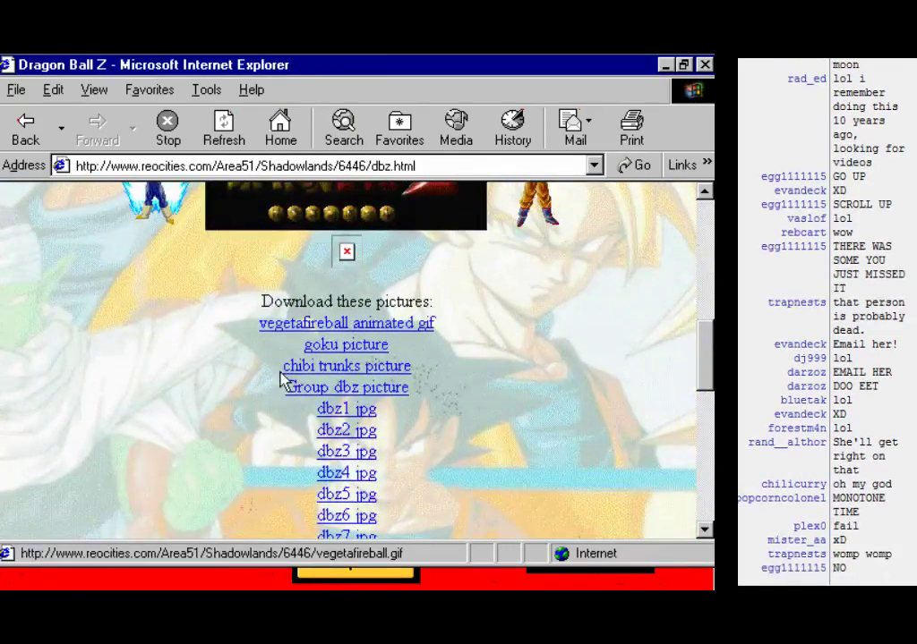
pyautogui.scroll(-3, 282, 379)
pyautogui.scroll(-3, 280, 382)
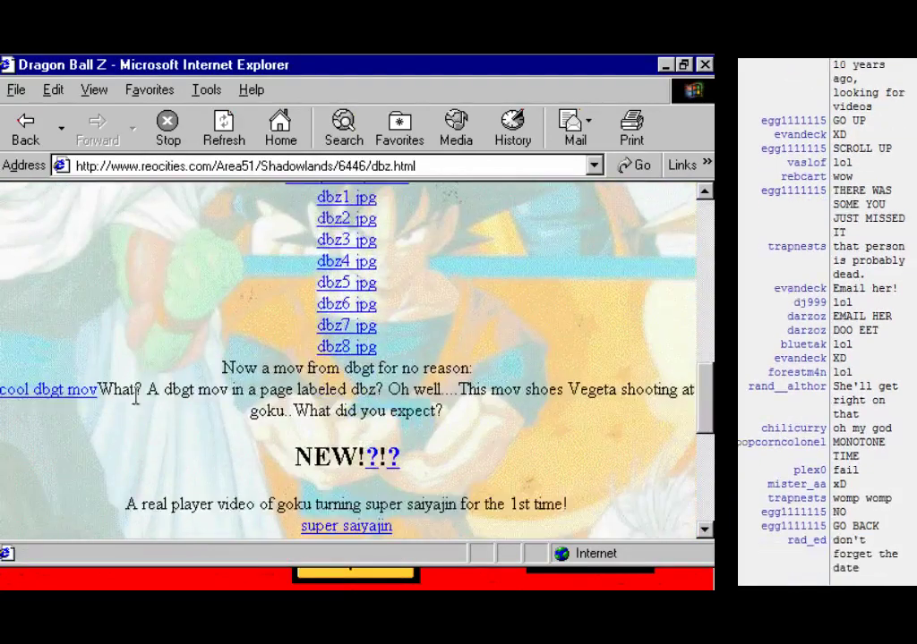
pyautogui.click(61, 392)
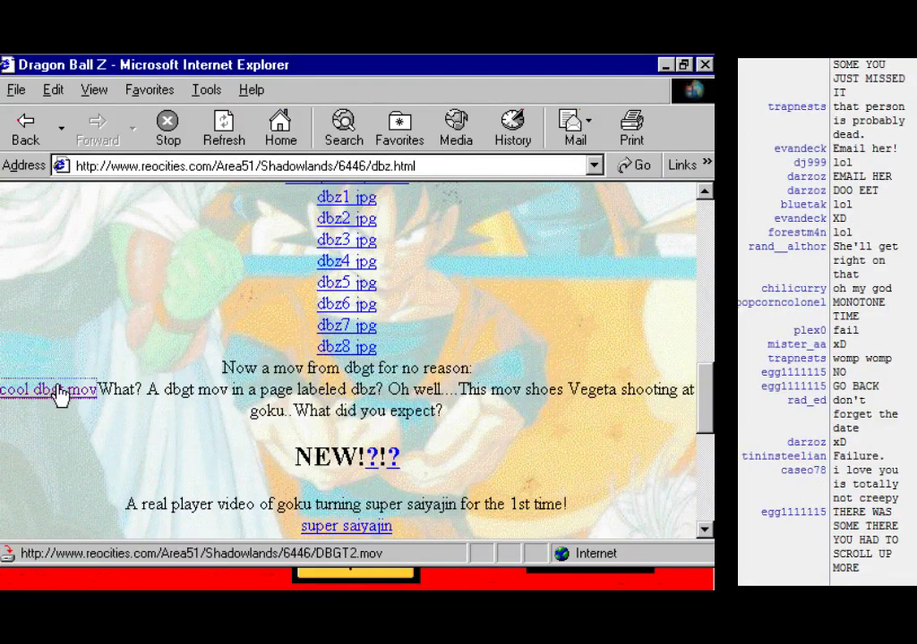
# Step: Save the video linked as "cool dbgt mov" to the Desktop as a QuickTime movie named DBGT2
pyautogui.rightClick(57, 392)
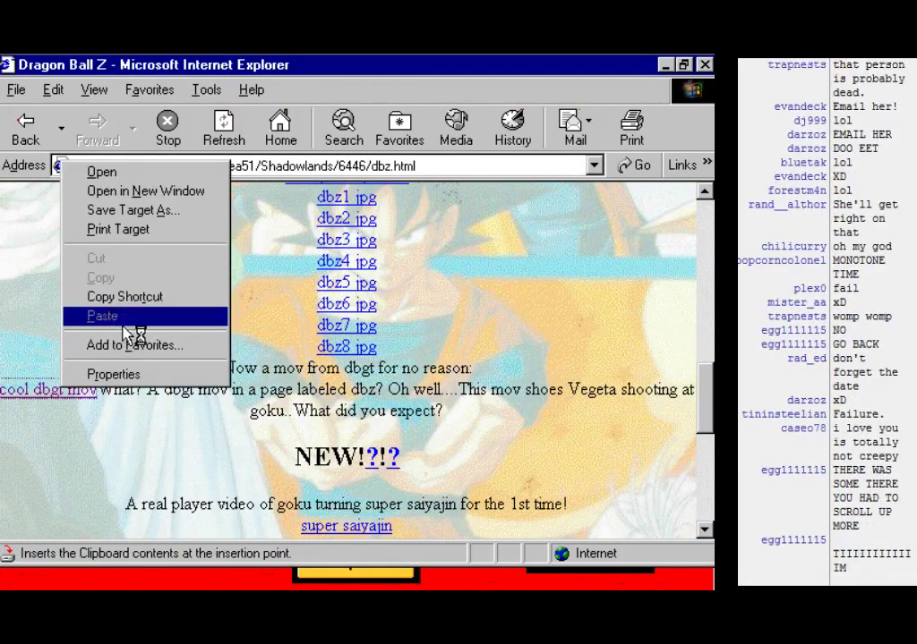
pyautogui.click(175, 213)
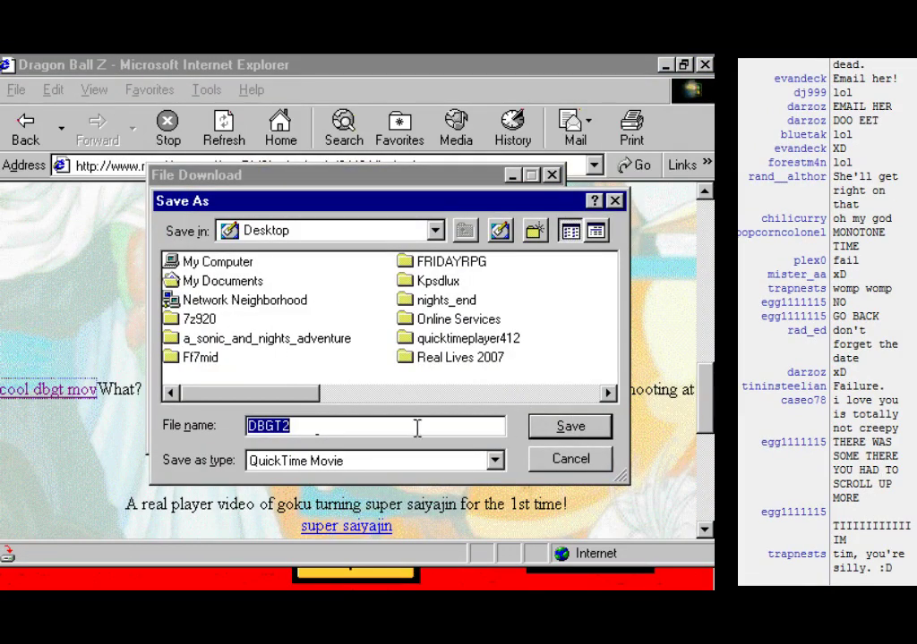
pyautogui.click(583, 427)
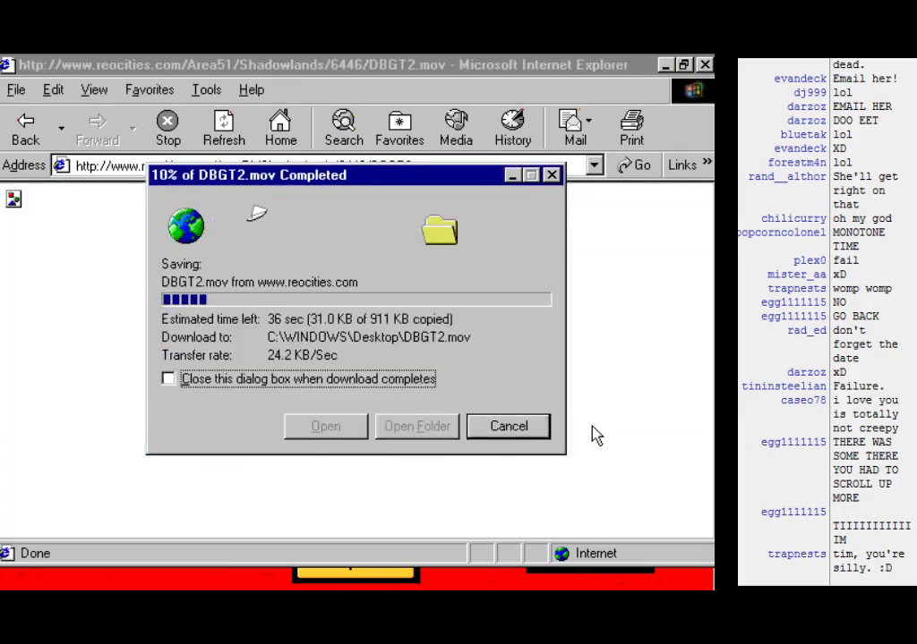
# Step: Go back to the Dragon Ball Z page, minimize the browser and open the downloaded DBGT2.mov
pyautogui.click(25, 128)
pyautogui.scroll(-5, 175, 322)
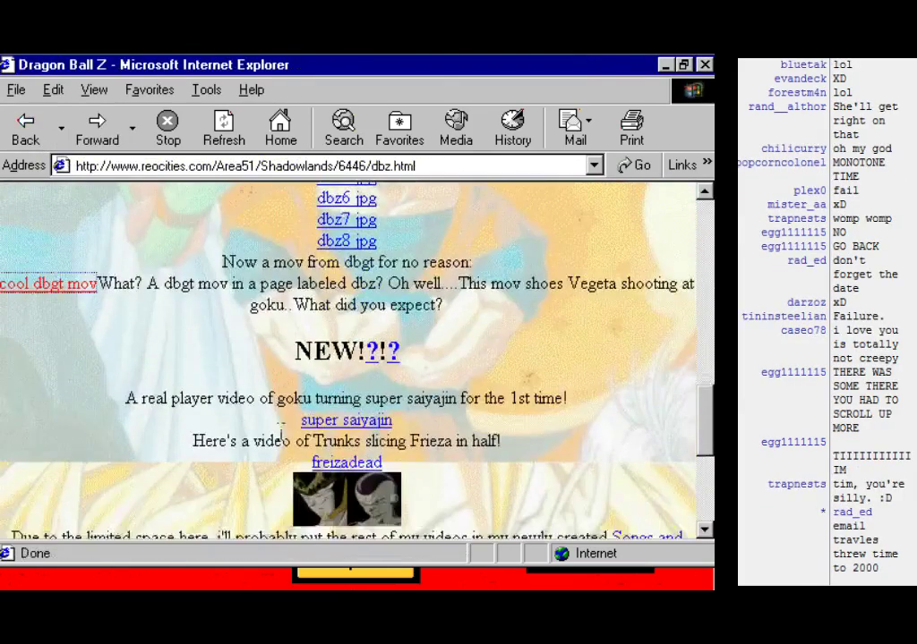
pyautogui.scroll(-2, 215, 430)
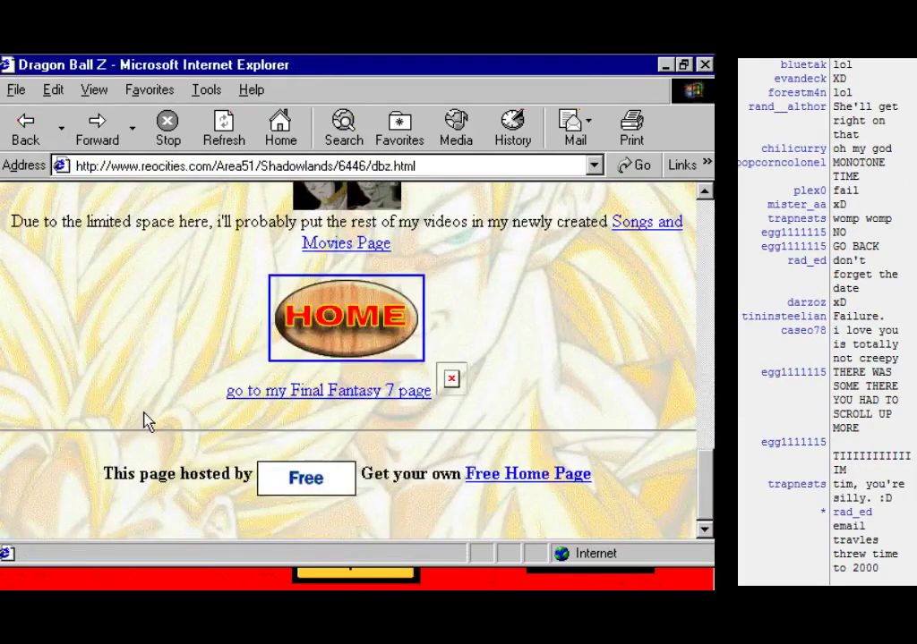
pyautogui.scroll(6, 145, 420)
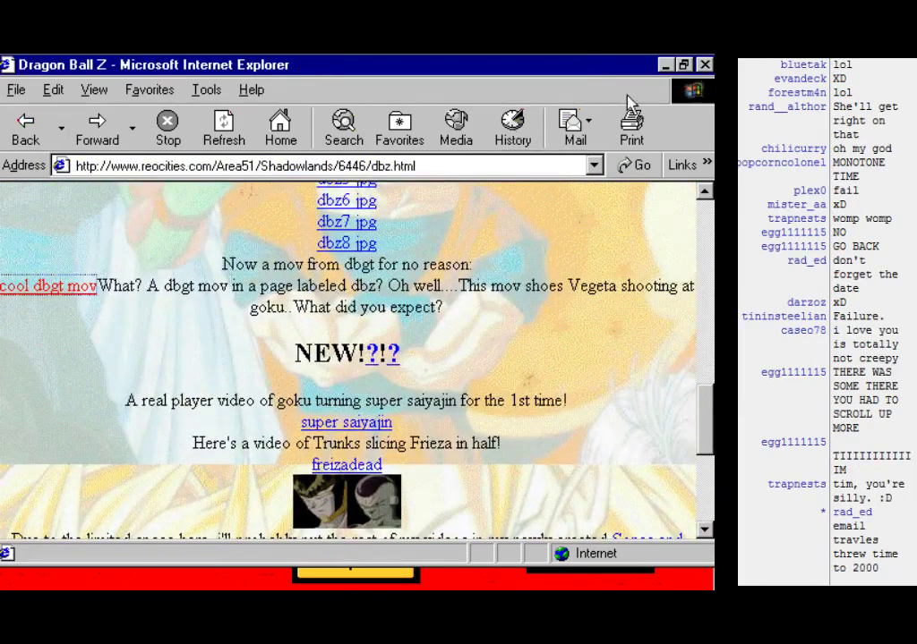
pyautogui.click(665, 65)
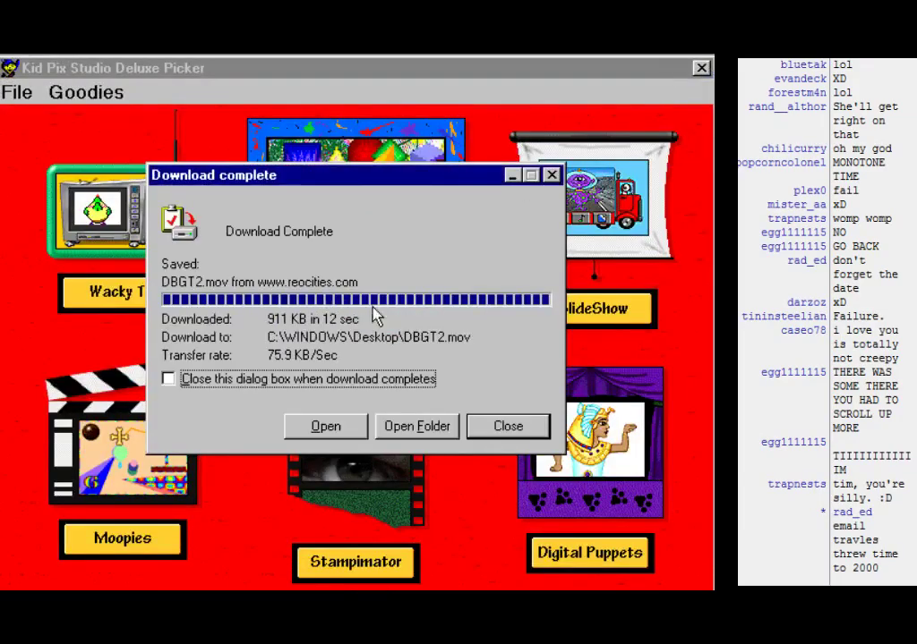
pyautogui.click(324, 427)
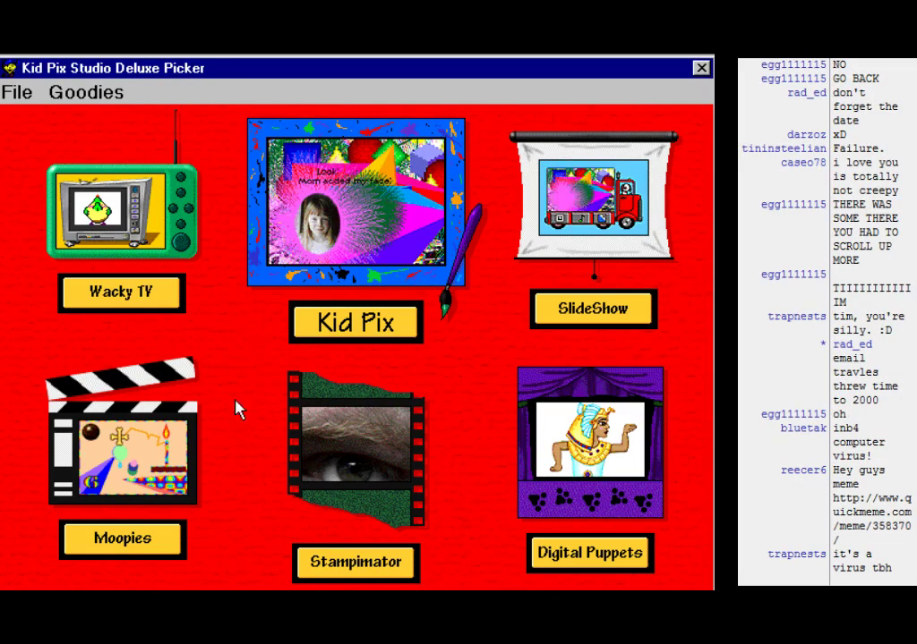
# Step: Open the My Documents folder window and switch it to the Desktop folder
pyautogui.press('super')
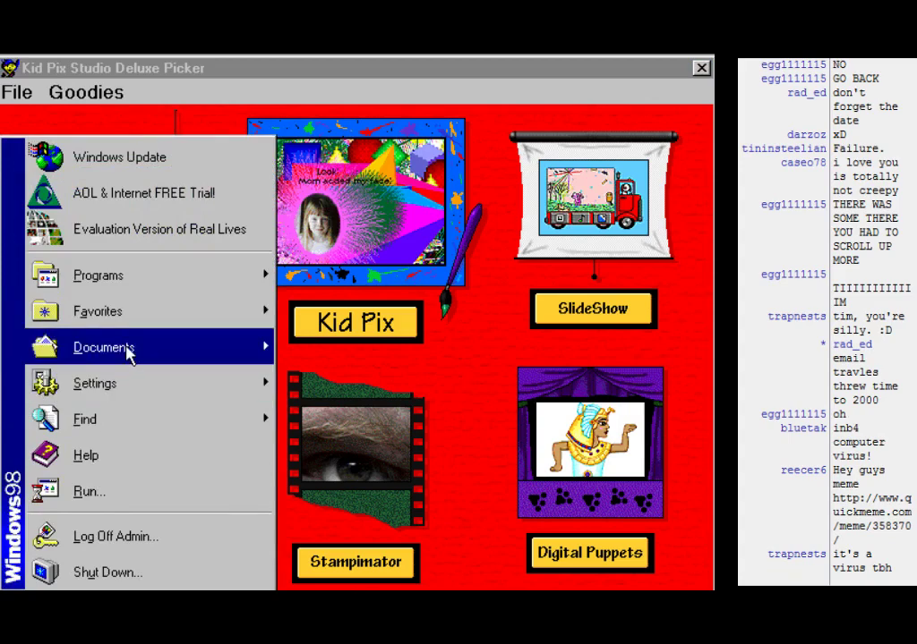
pyautogui.press('super')
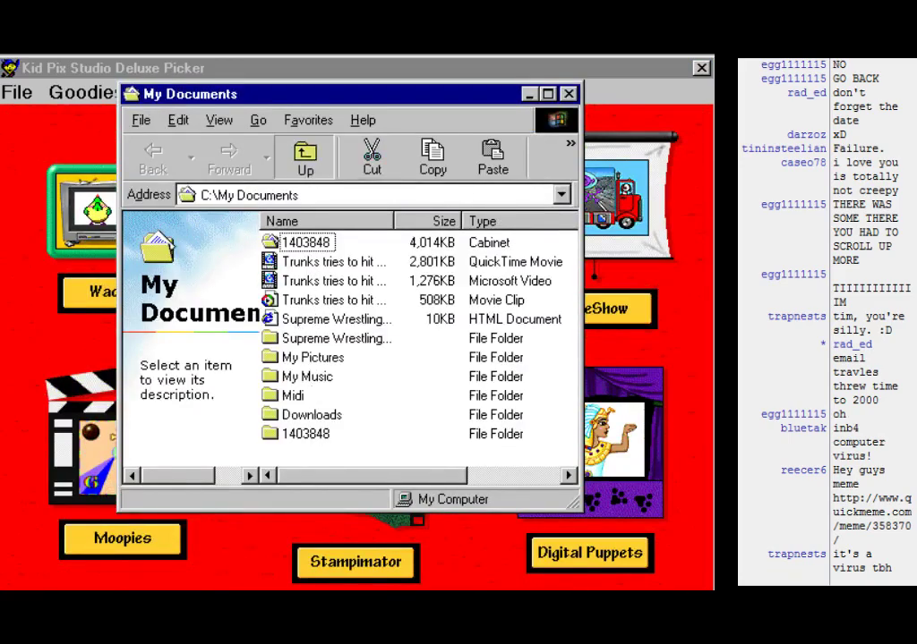
pyautogui.click(304, 159)
pyautogui.click(562, 196)
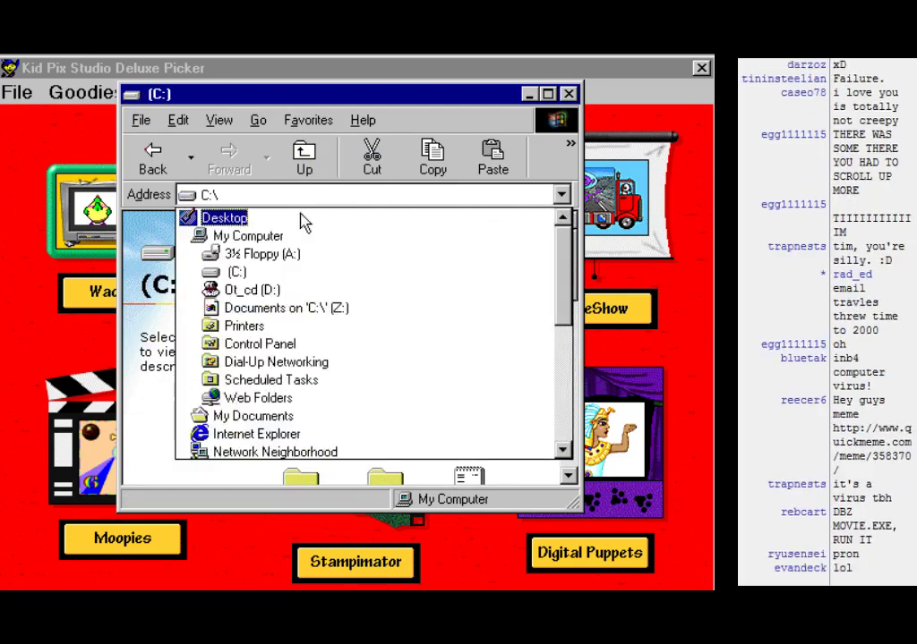
pyautogui.click(224, 217)
pyautogui.click(332, 284)
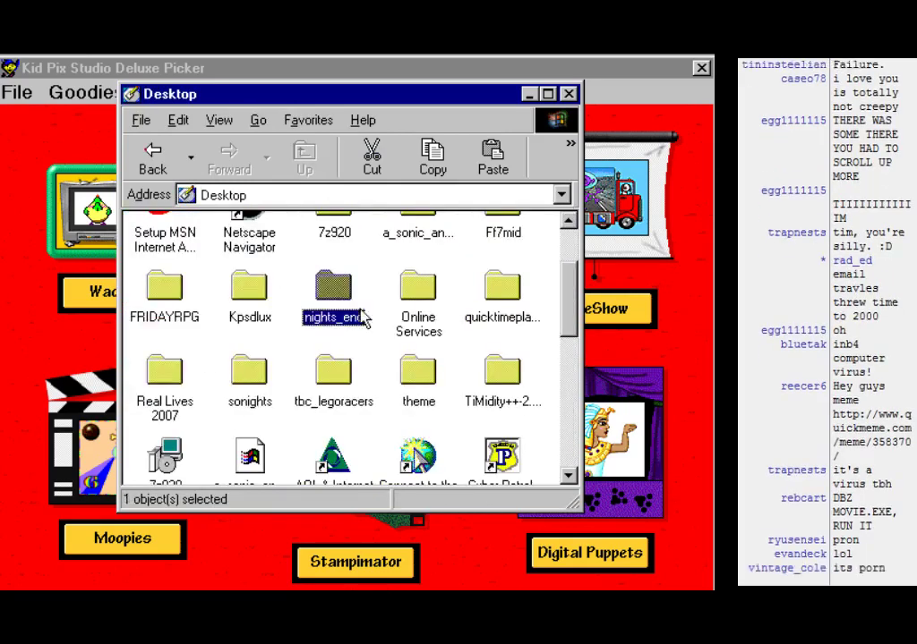
# Step: Find the DBGT2 movie among the Desktop items and open it
pyautogui.scroll(-5, 358, 371)
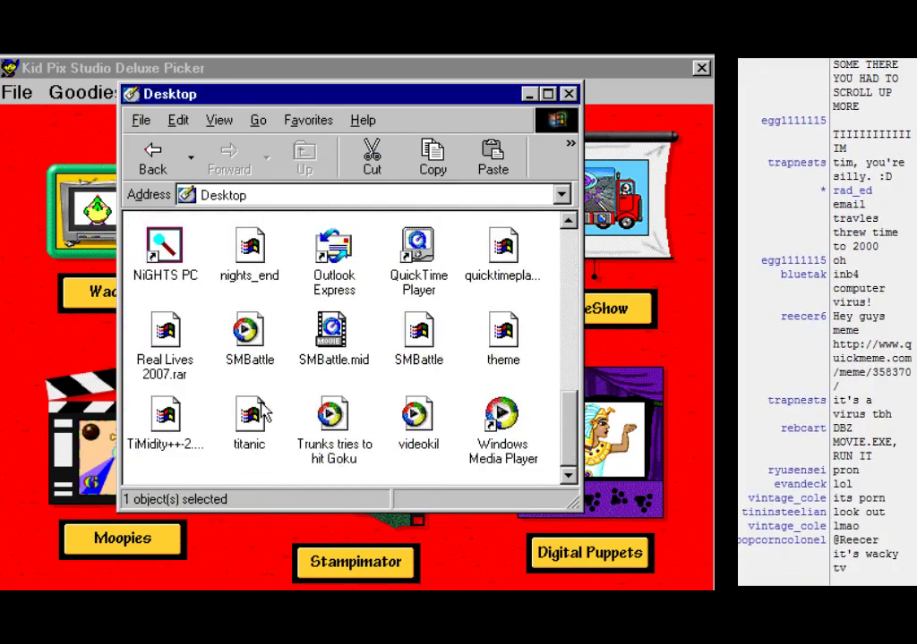
pyautogui.click(296, 333)
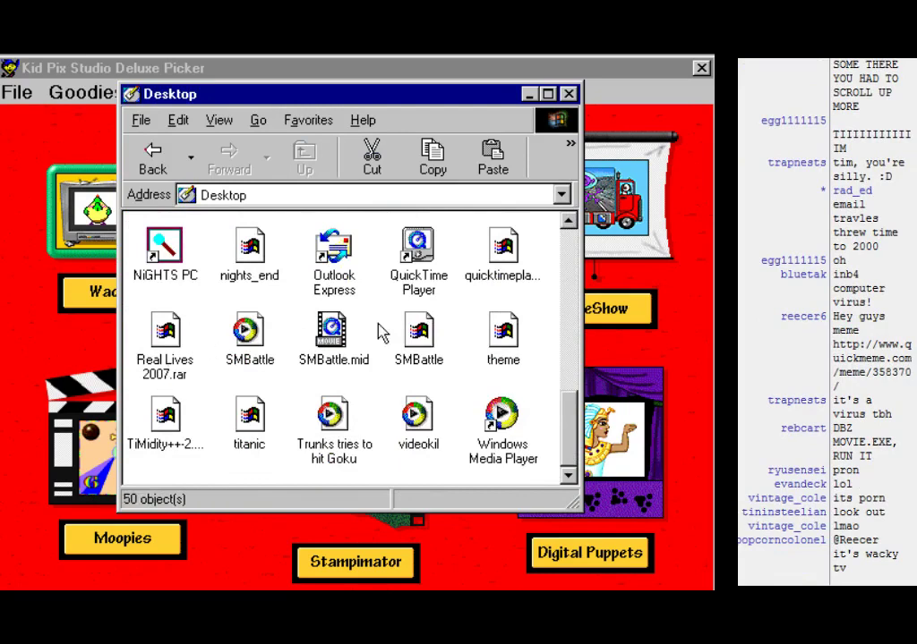
pyautogui.scroll(7, 408, 327)
pyautogui.scroll(-4, 408, 326)
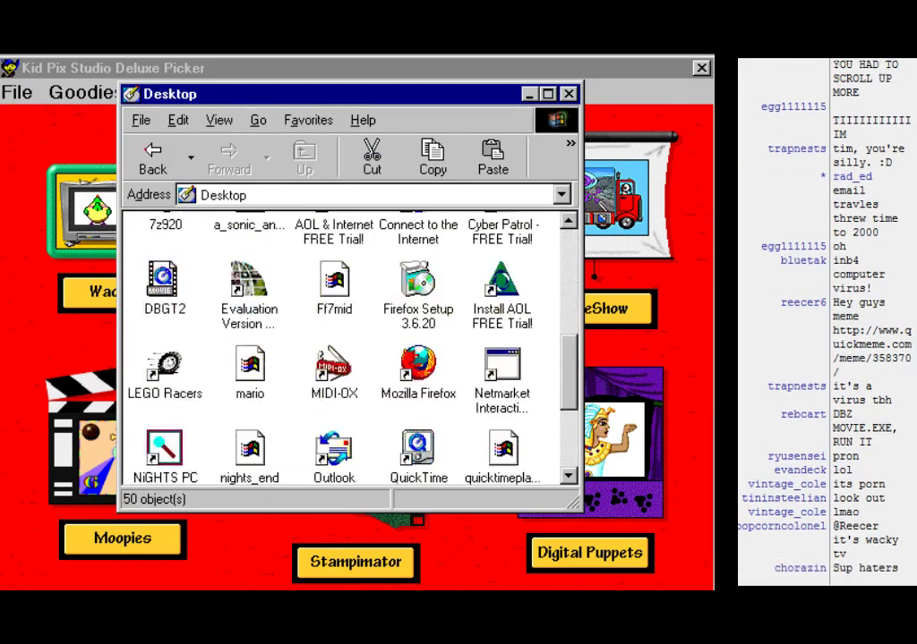
pyautogui.scroll(1, 409, 327)
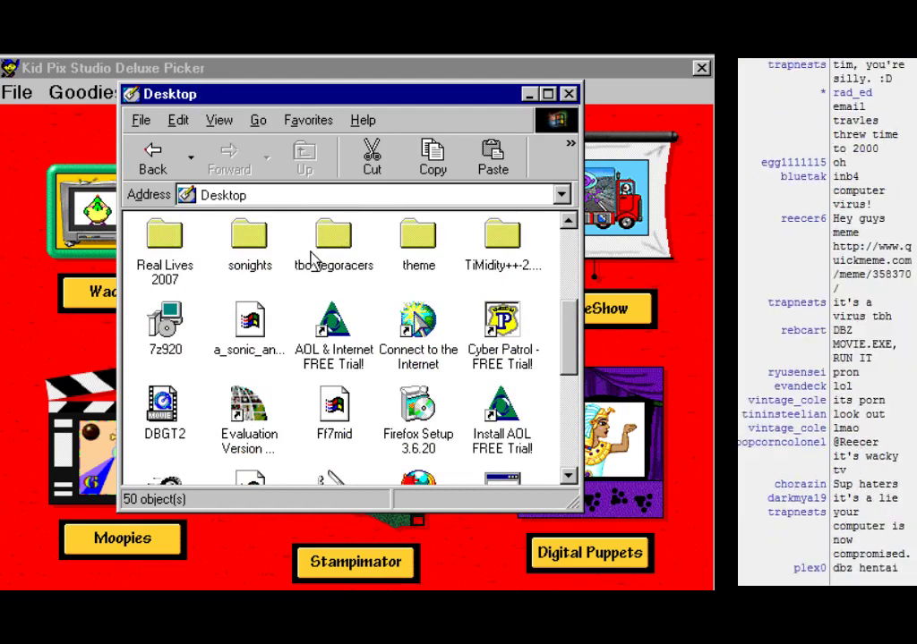
pyautogui.click(166, 411)
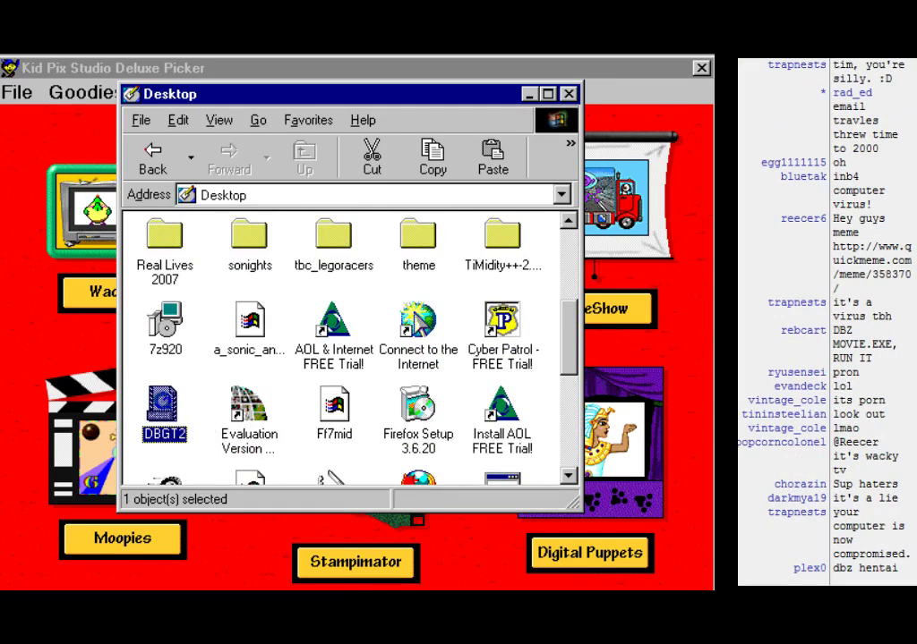
pyautogui.rightClick(174, 404)
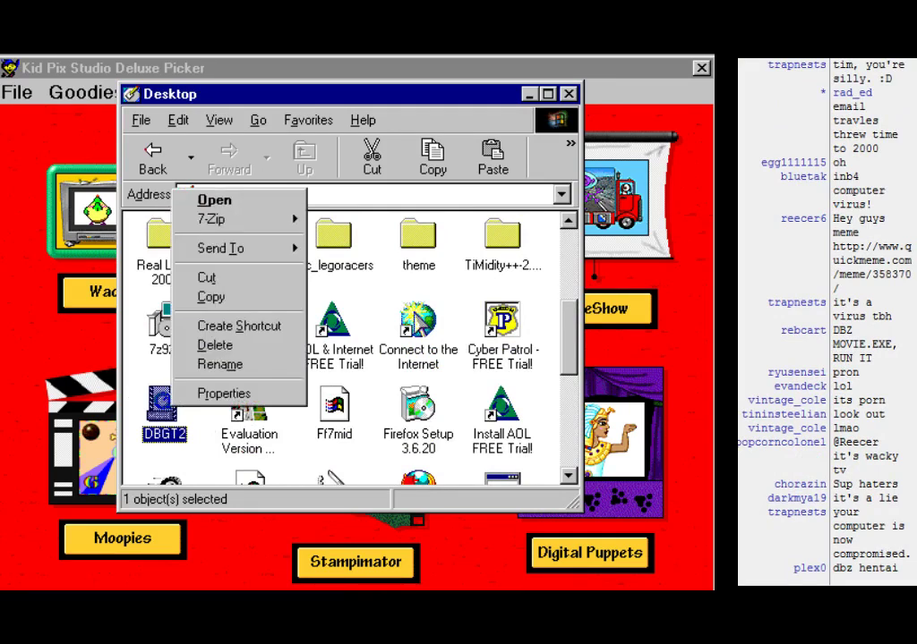
pyautogui.click(227, 203)
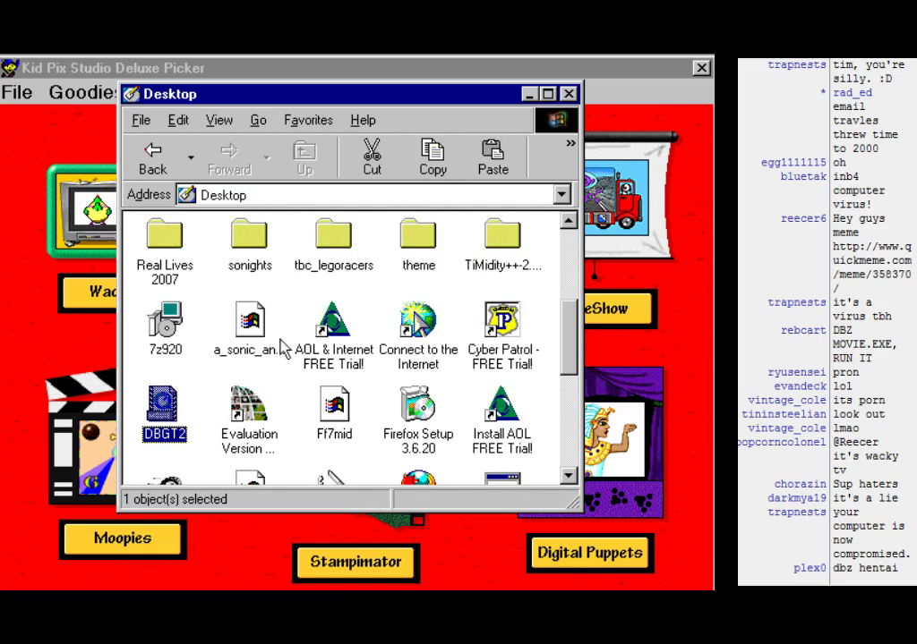
# Step: Copy the DBGT2 movie from the Desktop into My Documents and close the folder window
pyautogui.rightClick(177, 418)
pyautogui.click(220, 299)
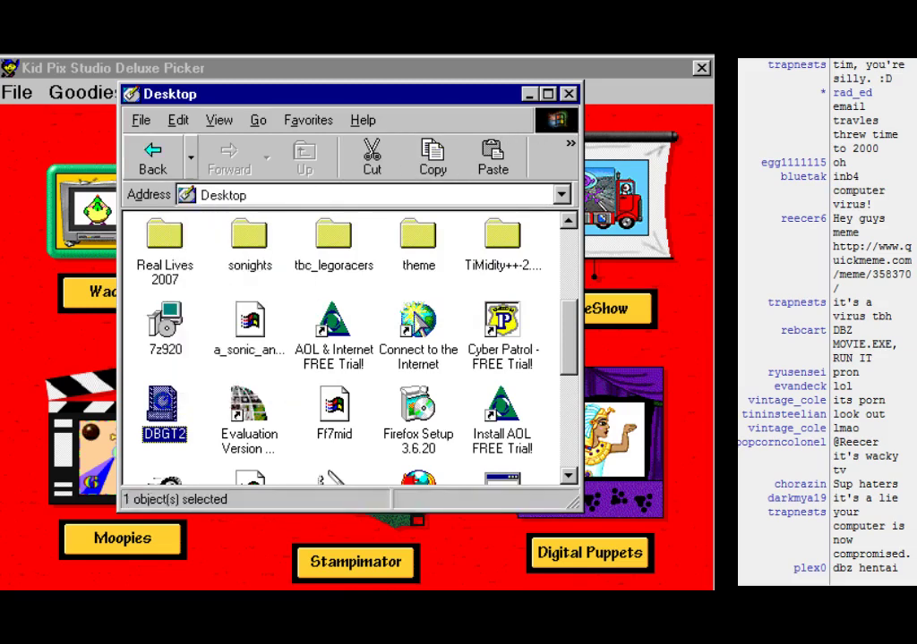
pyautogui.click(152, 157)
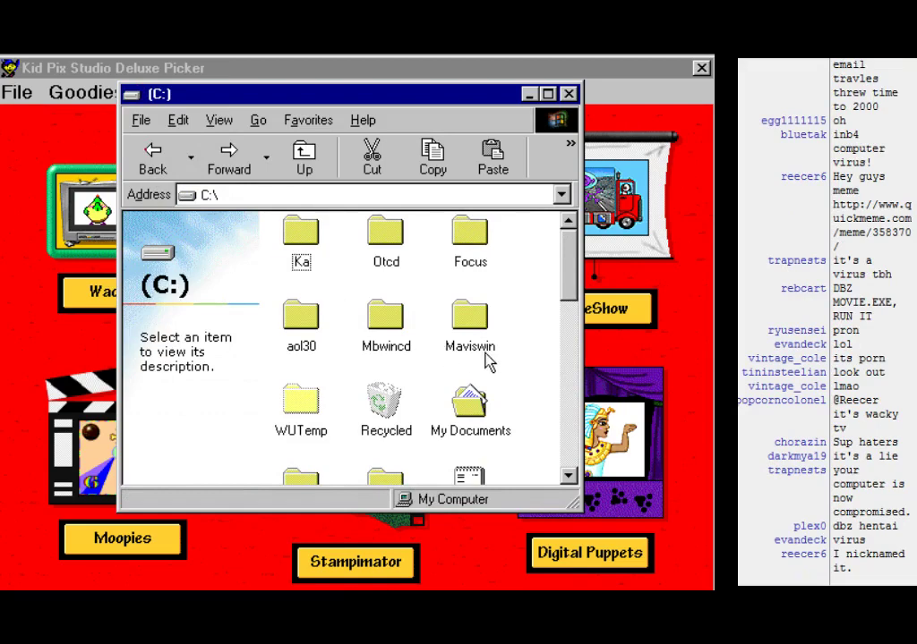
pyautogui.doubleClick(495, 400)
pyautogui.rightClick(302, 452)
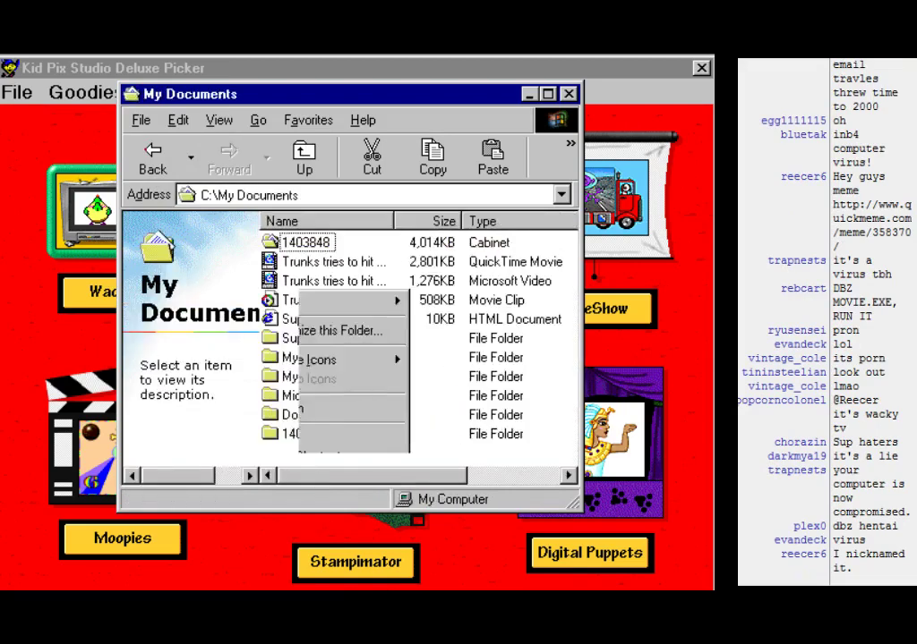
pyautogui.click(341, 343)
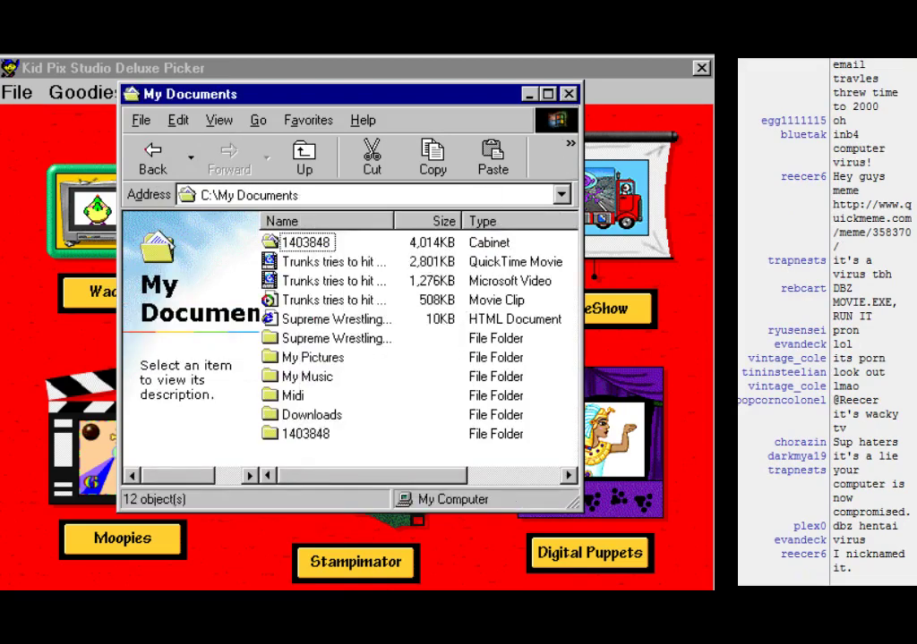
pyautogui.click(568, 93)
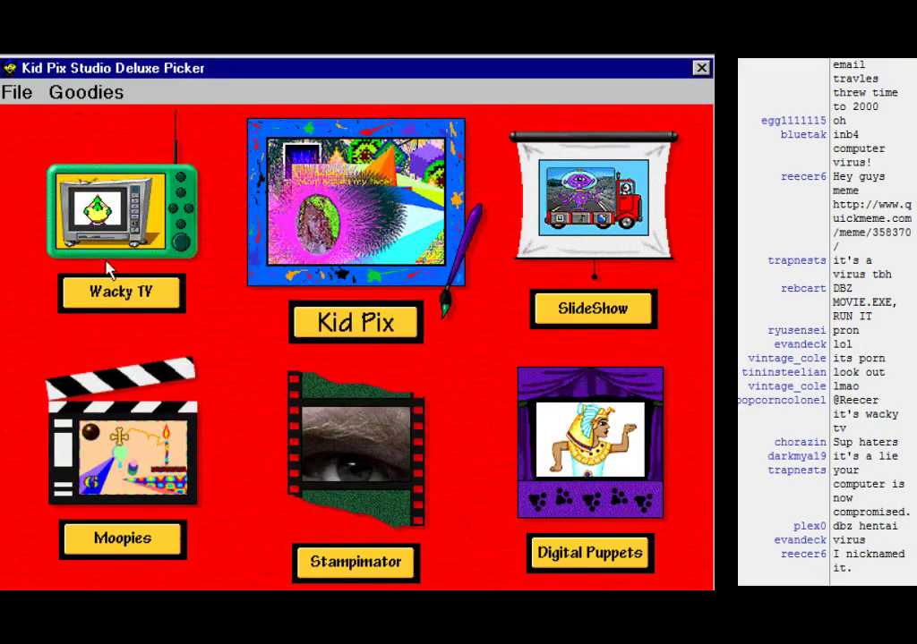
# Step: Start Wacky TV and browse its movie picker to the mydocu~1 folder on drive C
pyautogui.click(81, 168)
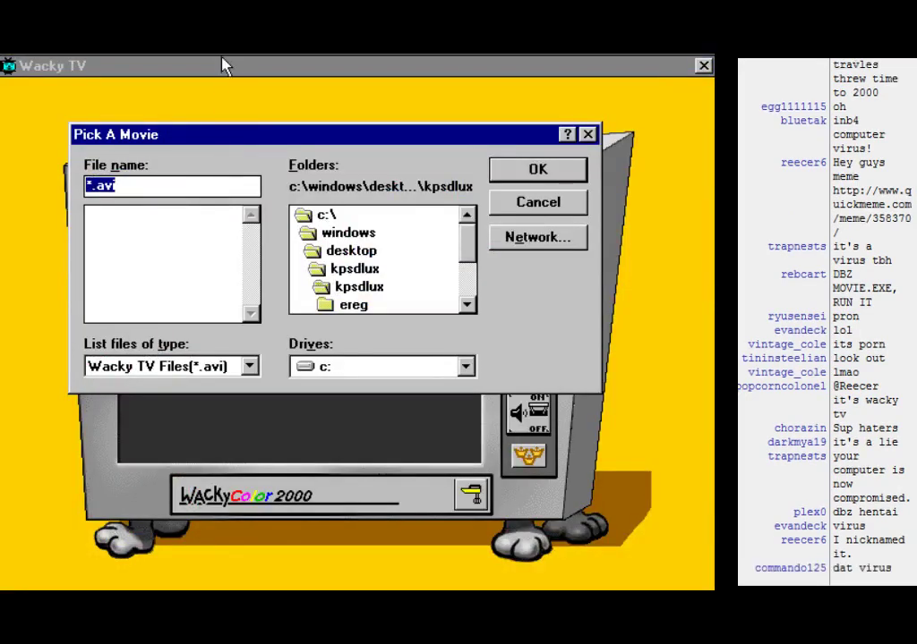
pyautogui.doubleClick(325, 215)
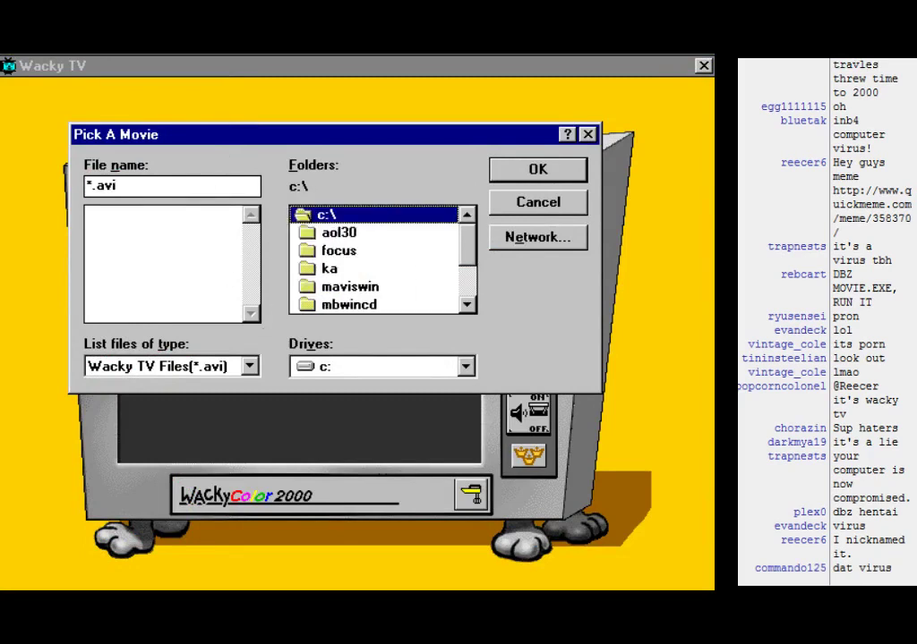
pyautogui.moveTo(474, 245); pyautogui.dragTo(466, 302)
pyautogui.doubleClick(352, 251)
# Step: List the QuickTime files (*.mov) in the movie picker and open the first movie
pyautogui.click(250, 367)
pyautogui.click(152, 382)
pyautogui.click(250, 366)
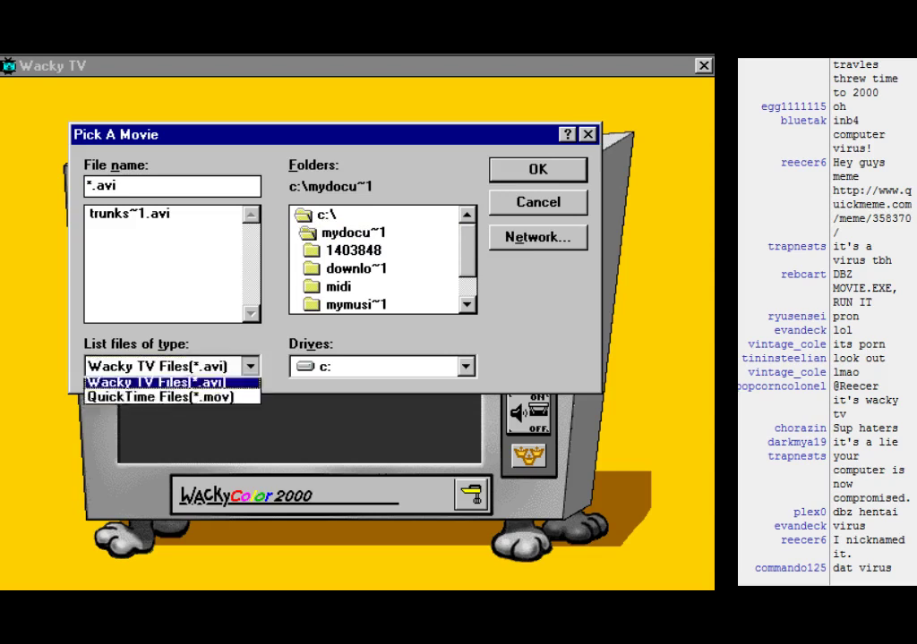
pyautogui.click(188, 401)
pyautogui.doubleClick(146, 215)
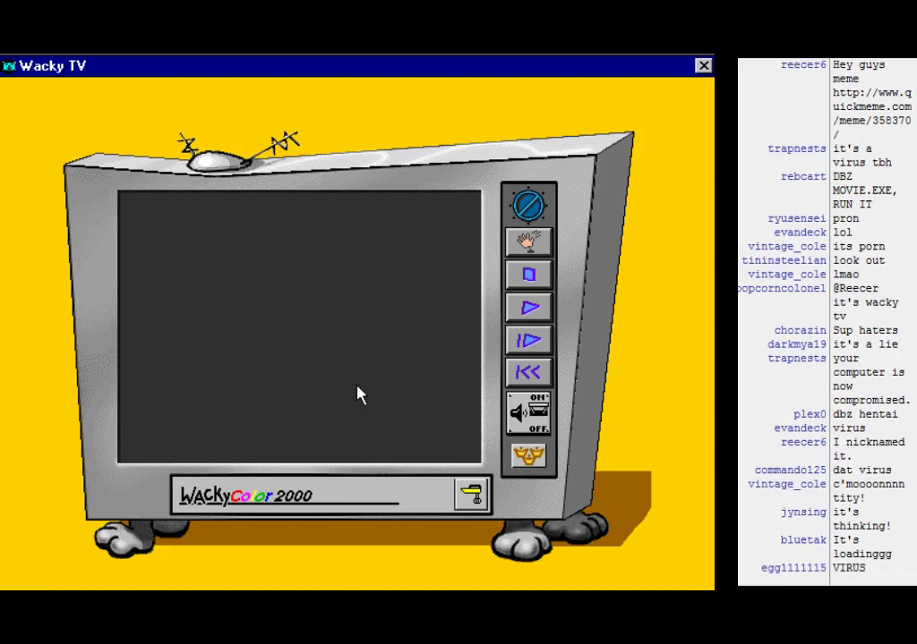
# Step: Close Wacky TV and the Kid Pix Studio Deluxe picker, and play DBGT2.mov in QuickTimePlayer
pyautogui.click(702, 65)
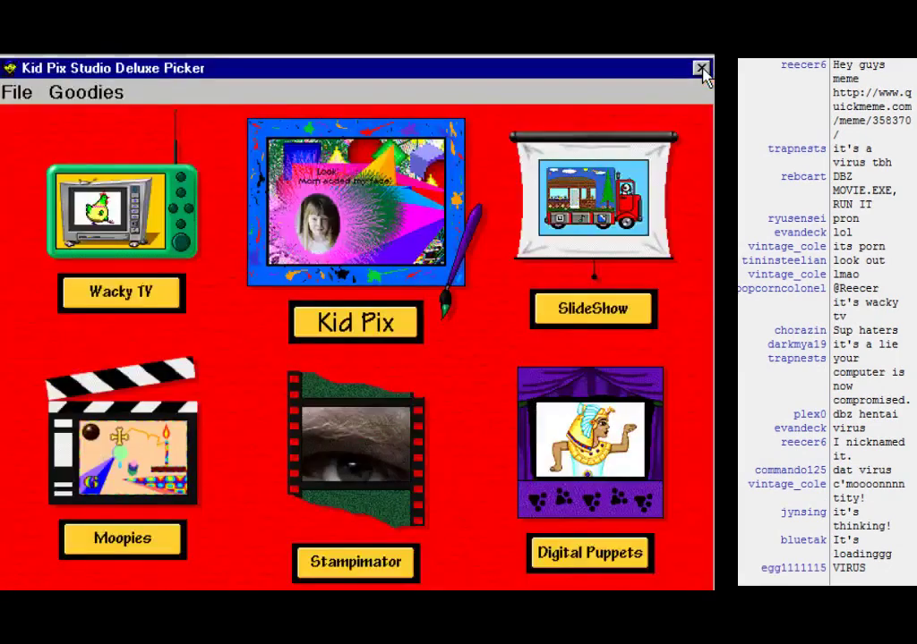
pyautogui.click(701, 68)
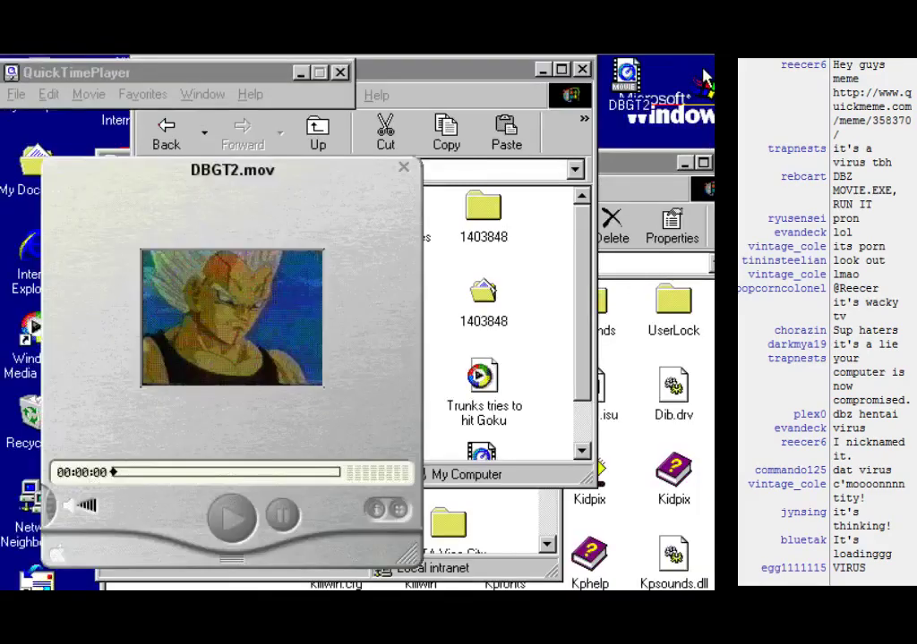
pyautogui.click(228, 524)
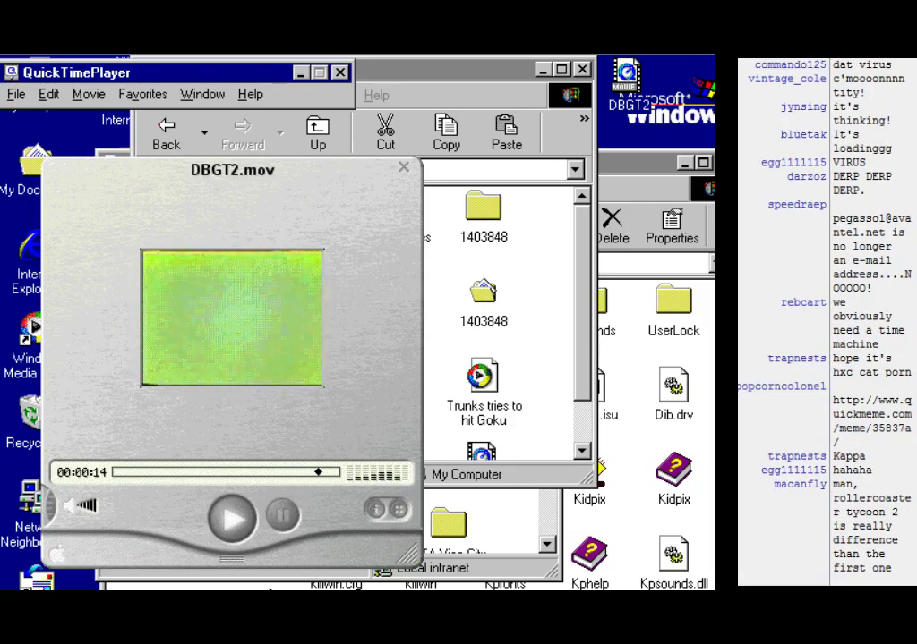
# Step: Close the DBGT2.mov player and the folder windows covering the Kpsdlux folder
pyautogui.click(403, 168)
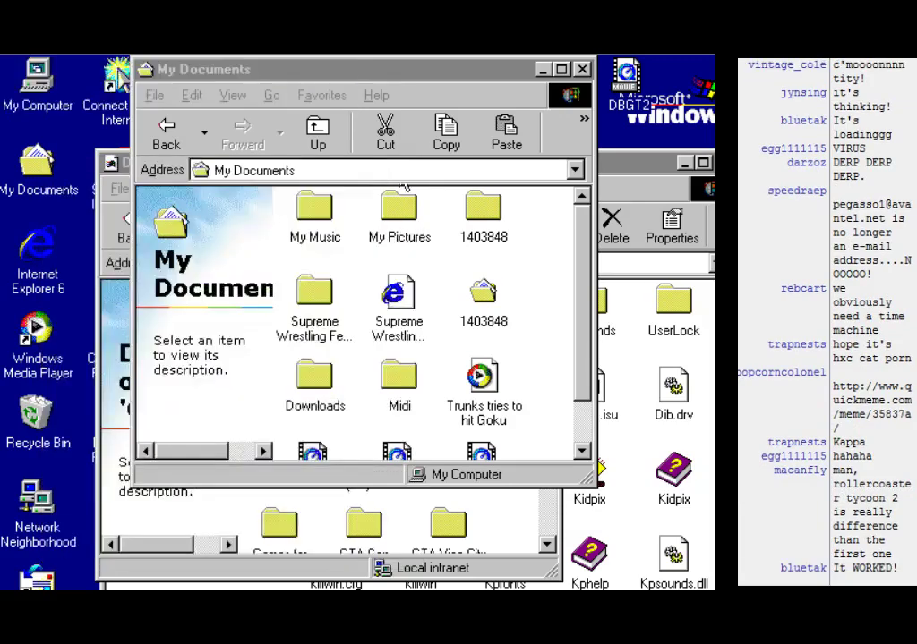
pyautogui.click(582, 69)
pyautogui.click(542, 160)
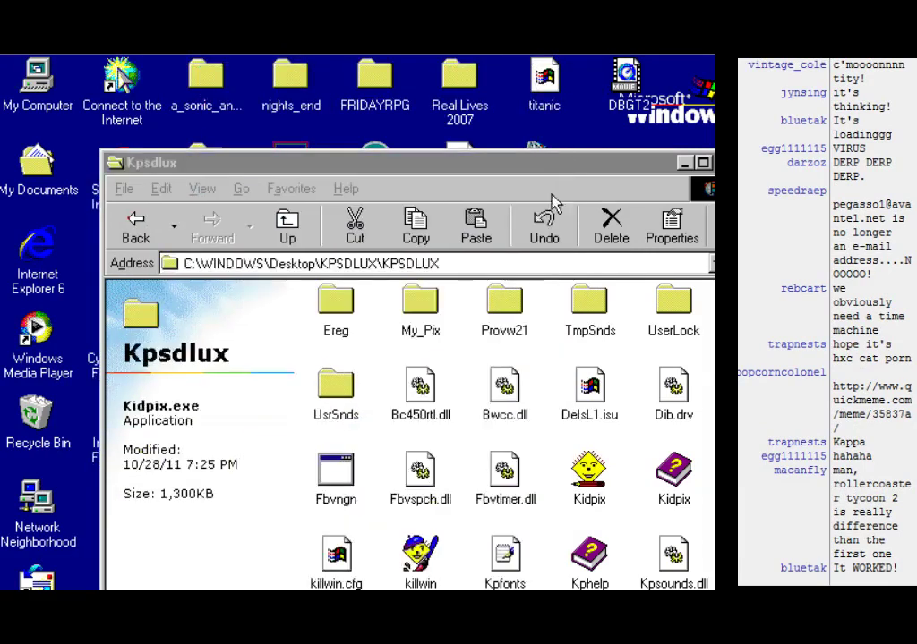
# Step: Launch Kidpix from the Kpsdlux folder and dismiss the startup warnings
pyautogui.doubleClick(591, 483)
pyautogui.click(501, 438)
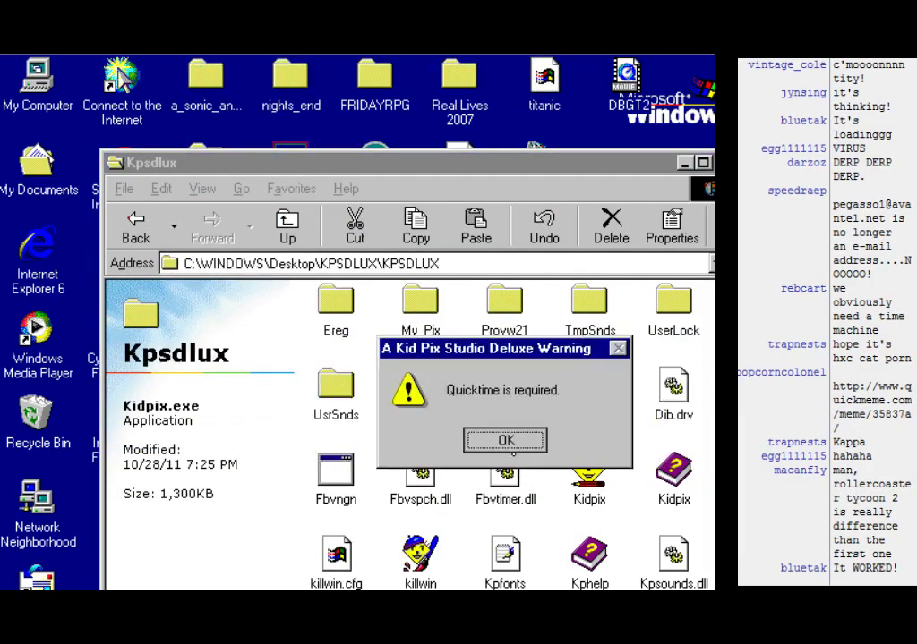
pyautogui.click(507, 443)
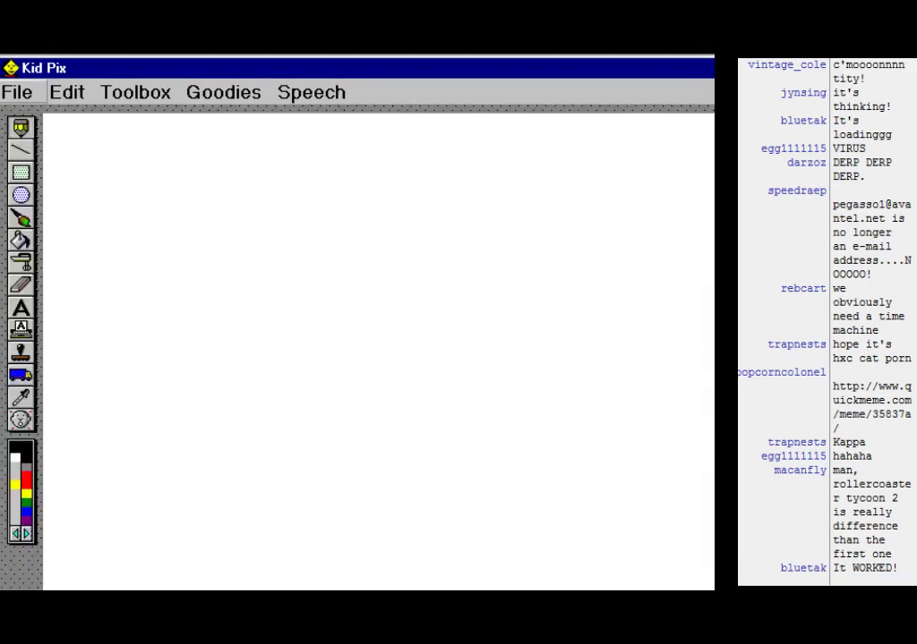
# Step: Quit Kid Pix and open Wacky TV from the Kid Pix Studio Deluxe Picker
pyautogui.click(27, 92)
pyautogui.click(131, 460)
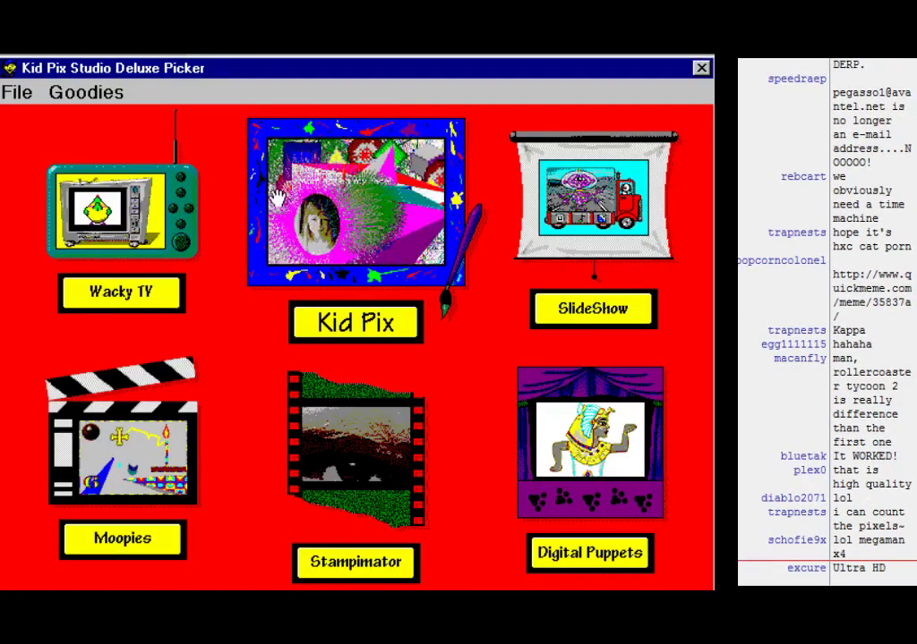
pyautogui.click(82, 192)
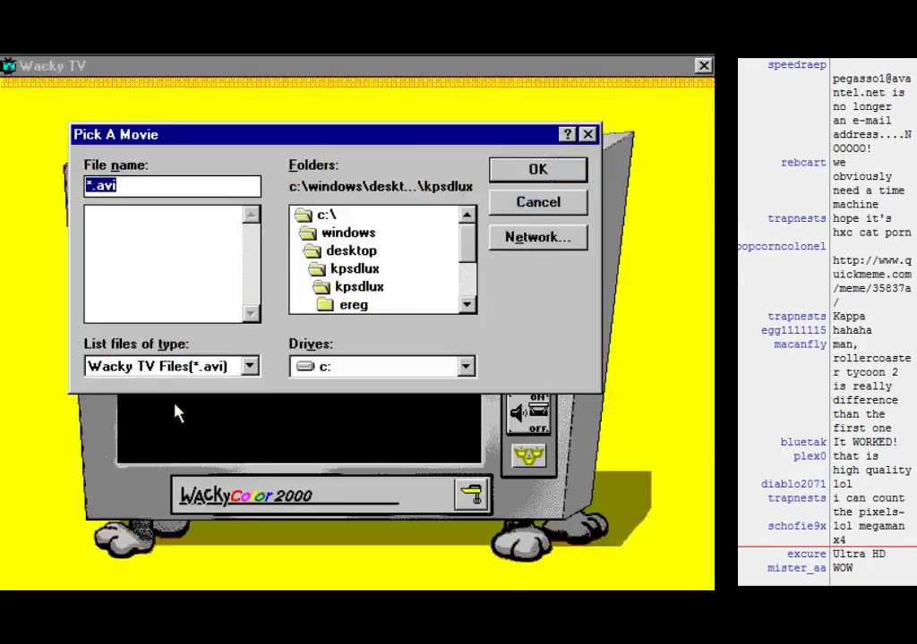
# Step: Browse to c:\mydocu~1 in the movie picker, list the QuickTime files (*.mov) and open dbgt2.mov
pyautogui.doubleClick(327, 215)
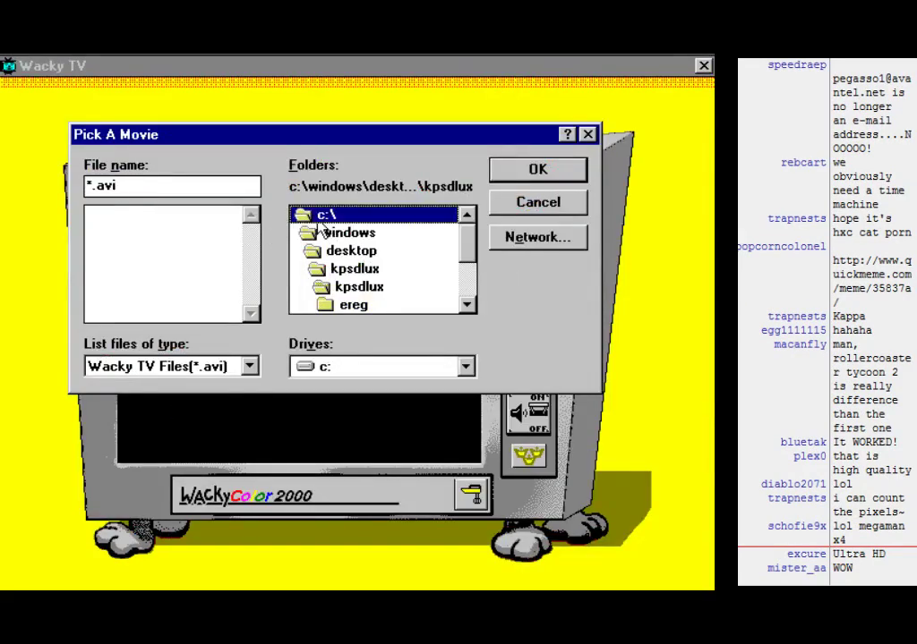
pyautogui.click(455, 271)
pyautogui.click(466, 285)
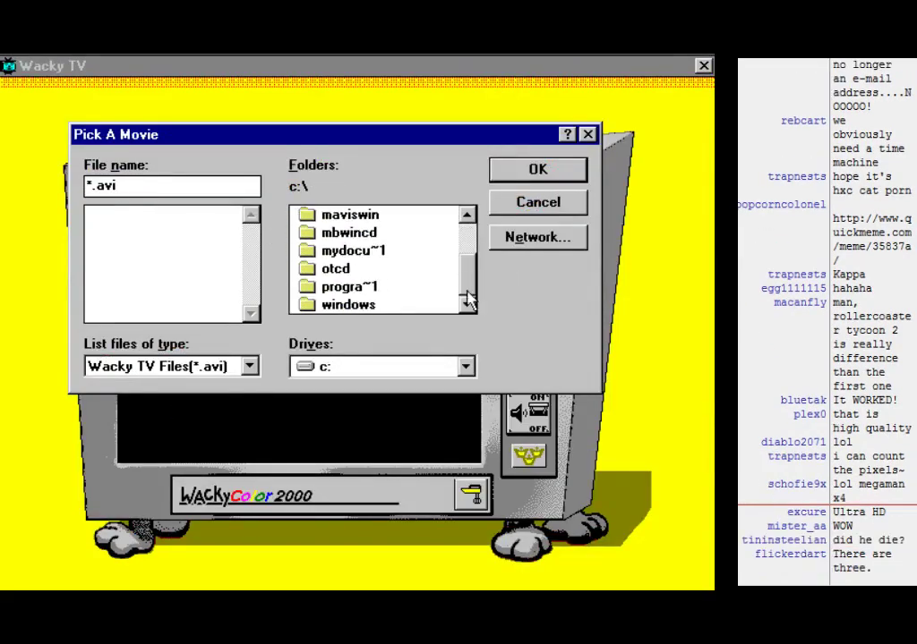
pyautogui.doubleClick(352, 251)
pyautogui.click(250, 366)
pyautogui.click(153, 398)
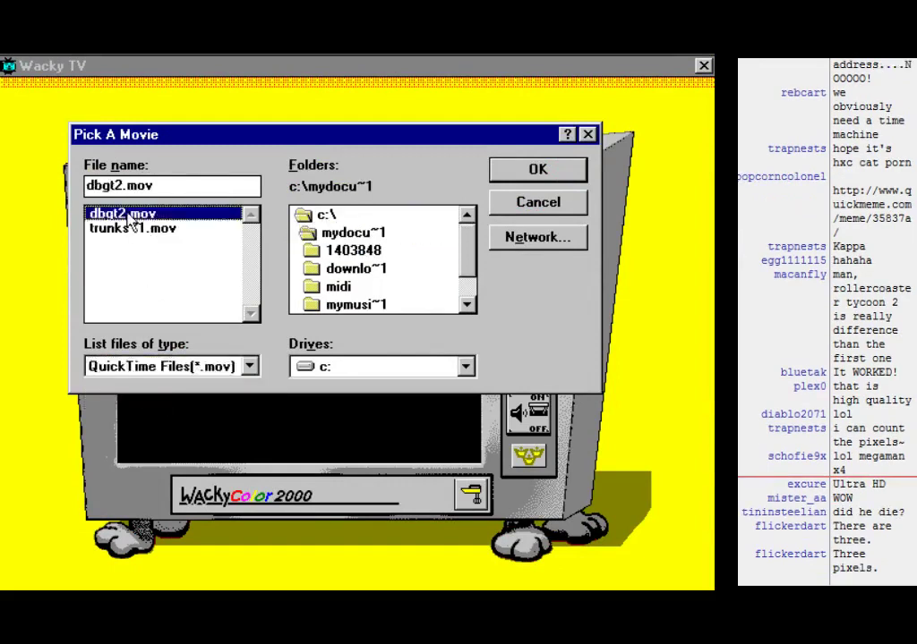
pyautogui.doubleClick(124, 213)
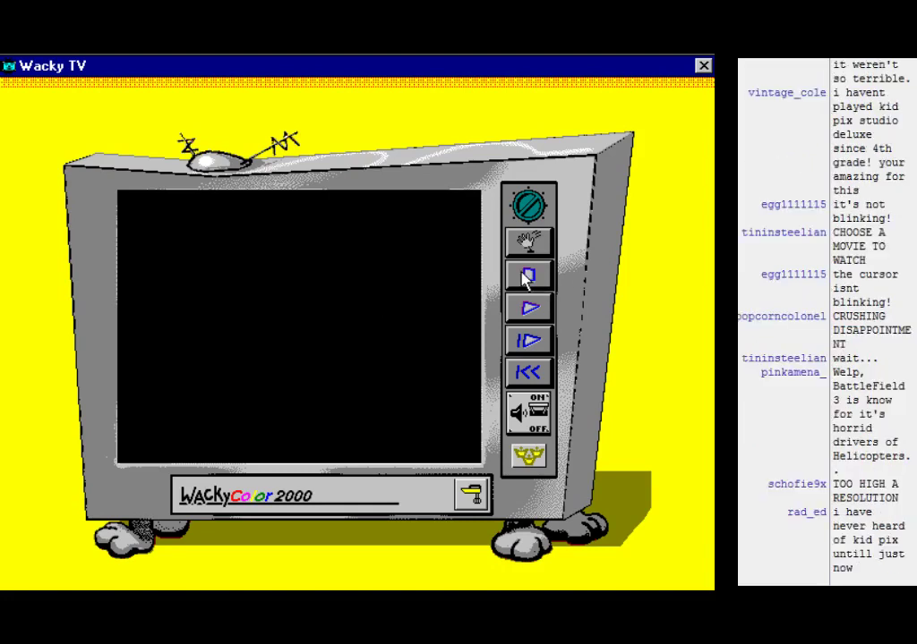
# Step: Check the running programs in the Close Program list without ending any, and close Wacky TV and the Kid Pix Studio Deluxe Picker
pyautogui.hotkey('ctrl', 'alt', 'Delete')
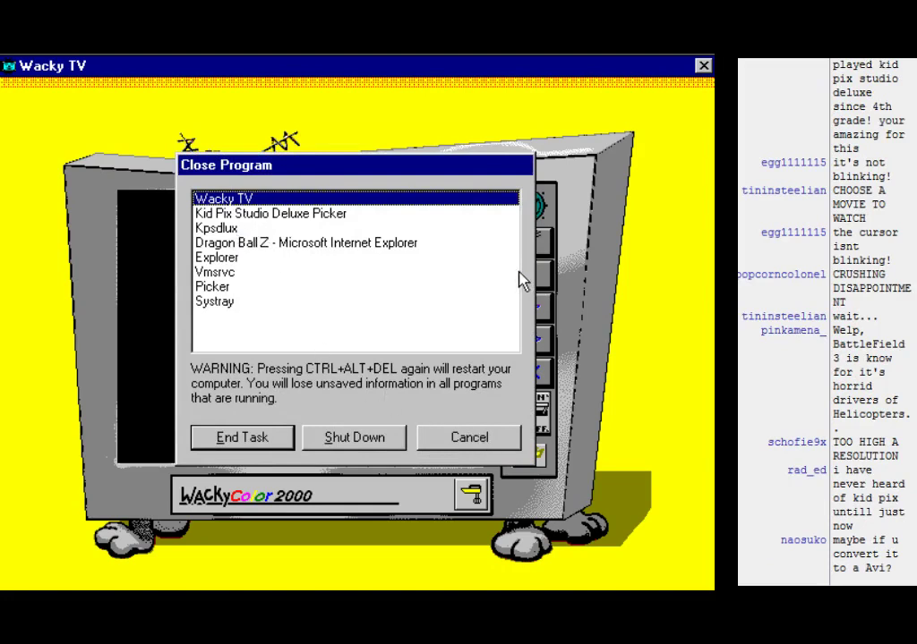
pyautogui.click(515, 274)
pyautogui.click(468, 438)
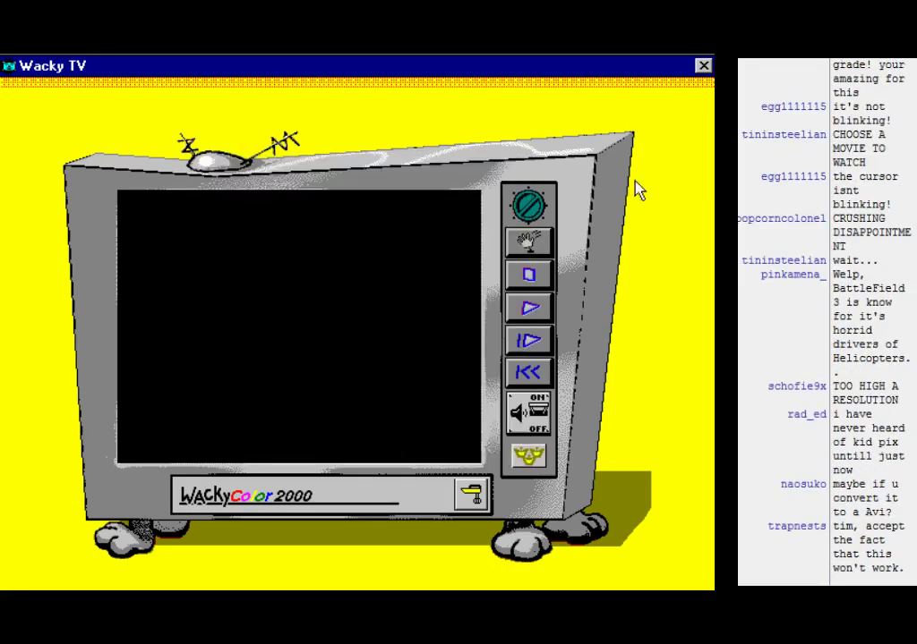
pyautogui.click(701, 68)
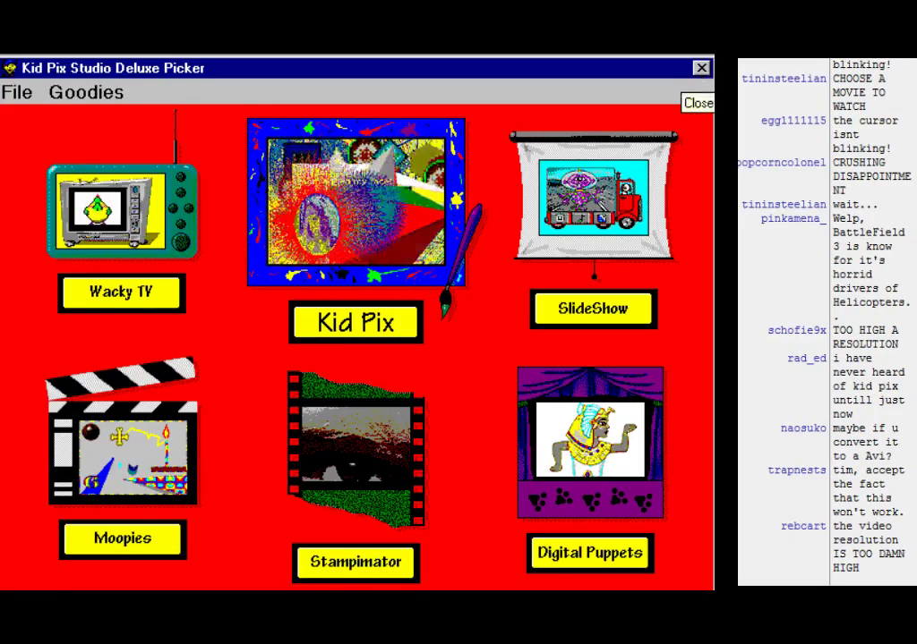
pyautogui.click(702, 69)
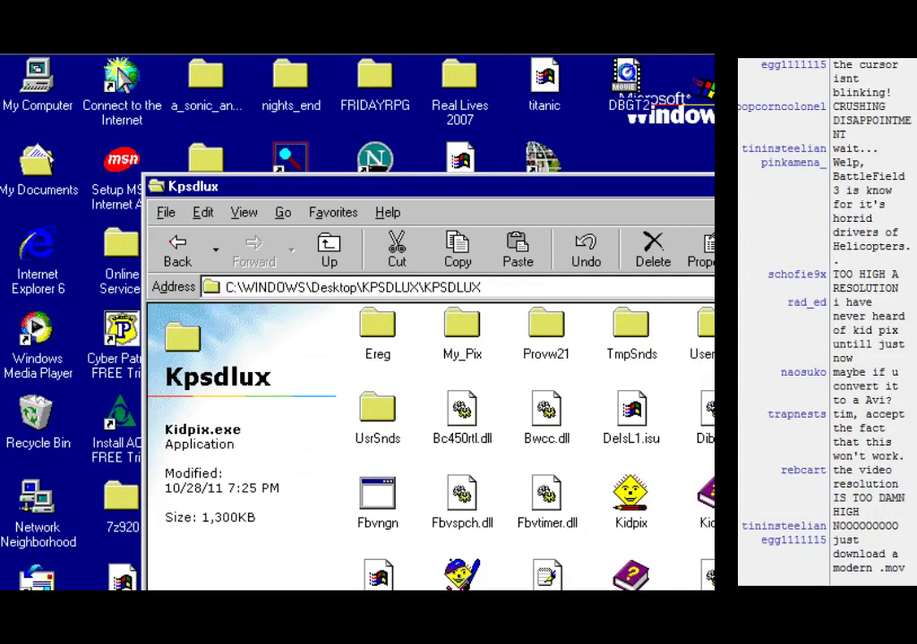
# Step: Look through the UsrSnds, Ereg, My_Pix and Provw21 subfolders and the remaining files of the Kpsdlux folder
pyautogui.doubleClick(384, 420)
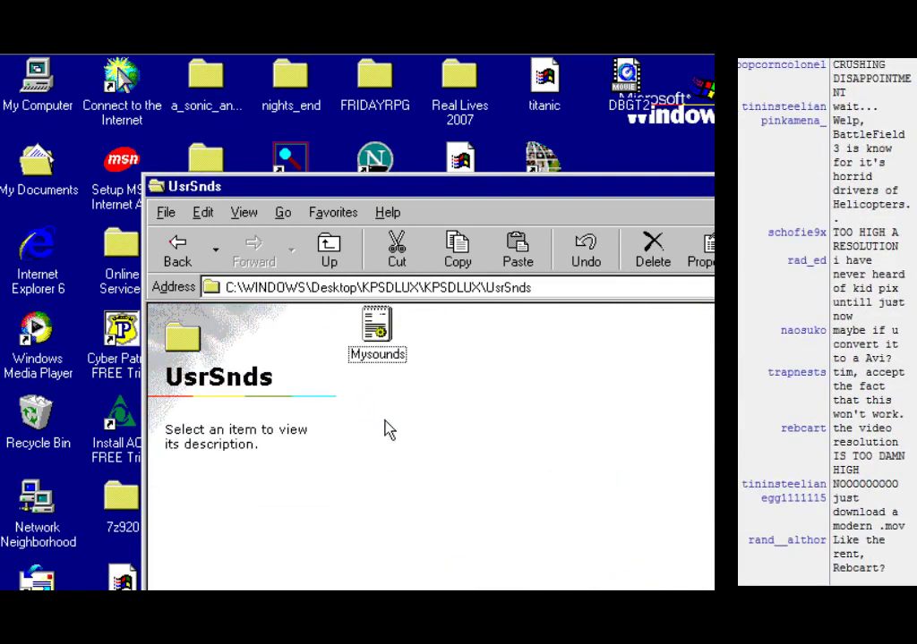
pyautogui.click(177, 250)
pyautogui.doubleClick(374, 331)
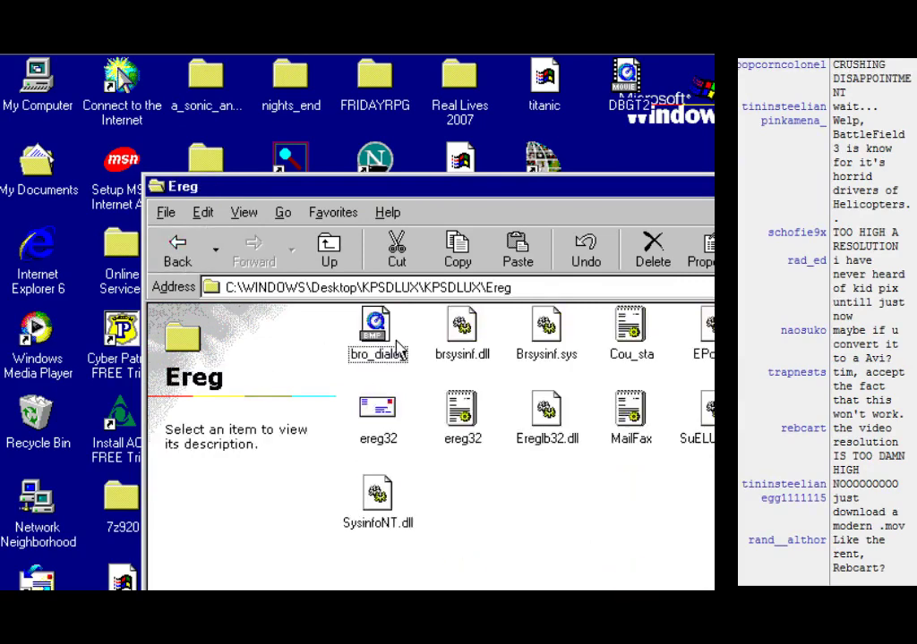
pyautogui.click(177, 249)
pyautogui.click(462, 332)
pyautogui.press('Return')
pyautogui.click(178, 250)
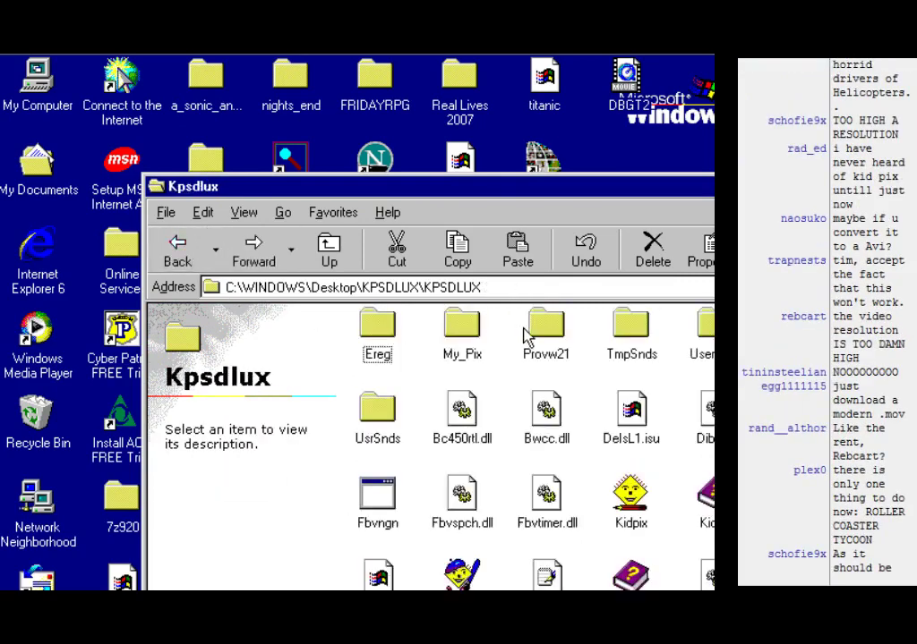
pyautogui.doubleClick(528, 331)
pyautogui.click(178, 255)
pyautogui.scroll(-5, 626, 537)
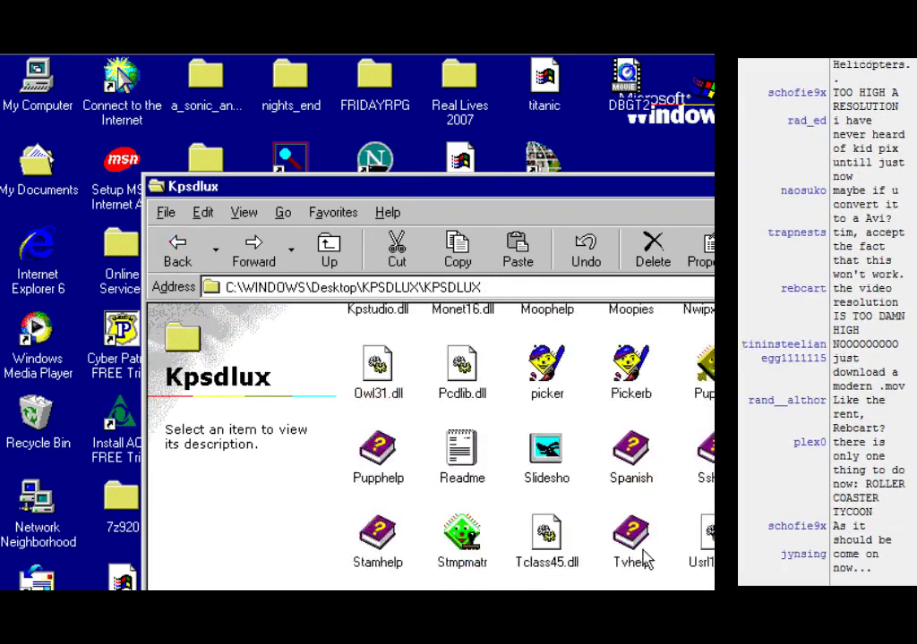
pyautogui.scroll(5, 644, 556)
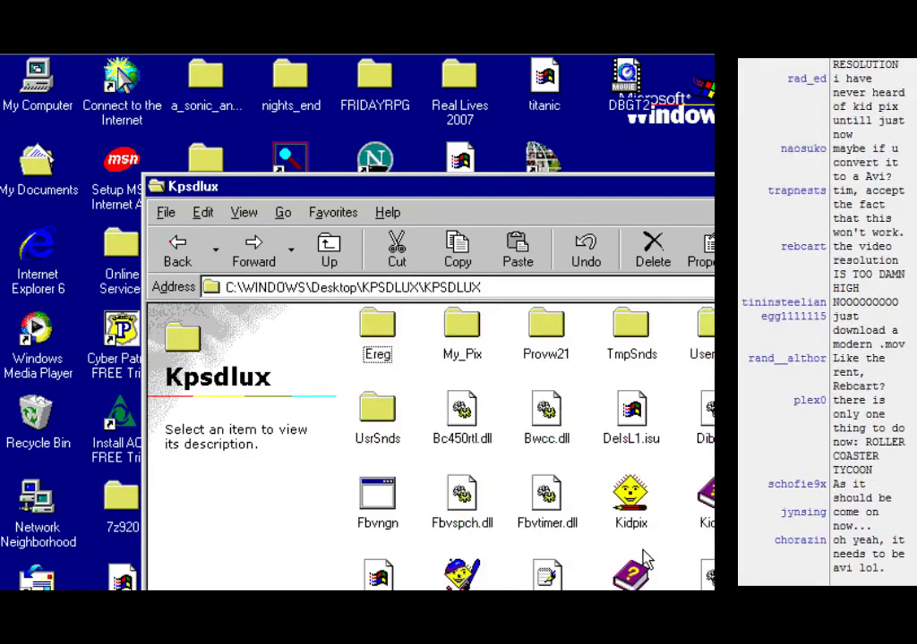
# Step: Launch Wacky TV from the Kpsdlux folder and browse to c:\ in its movie picker
pyautogui.scroll(-5, 644, 556)
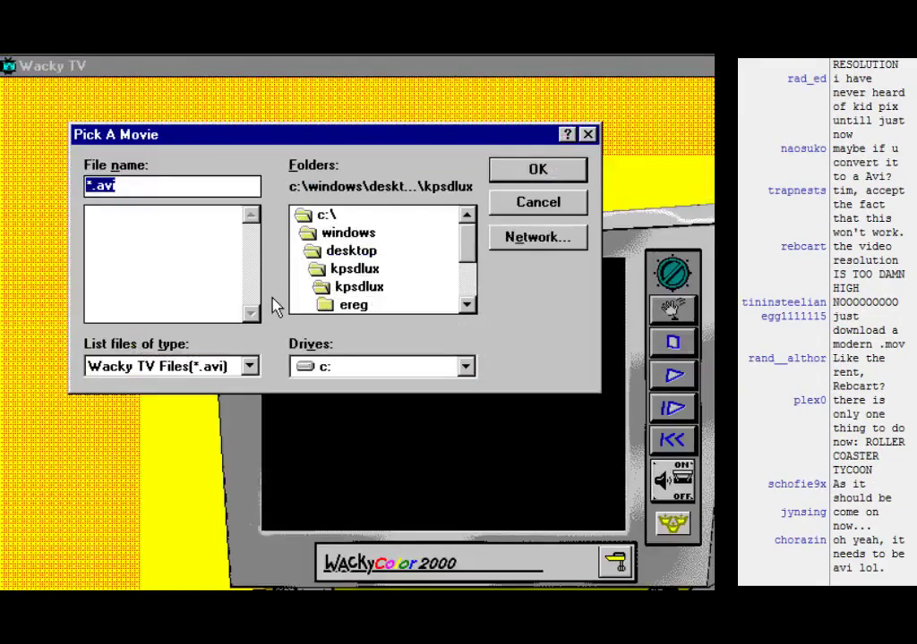
pyautogui.doubleClick(327, 215)
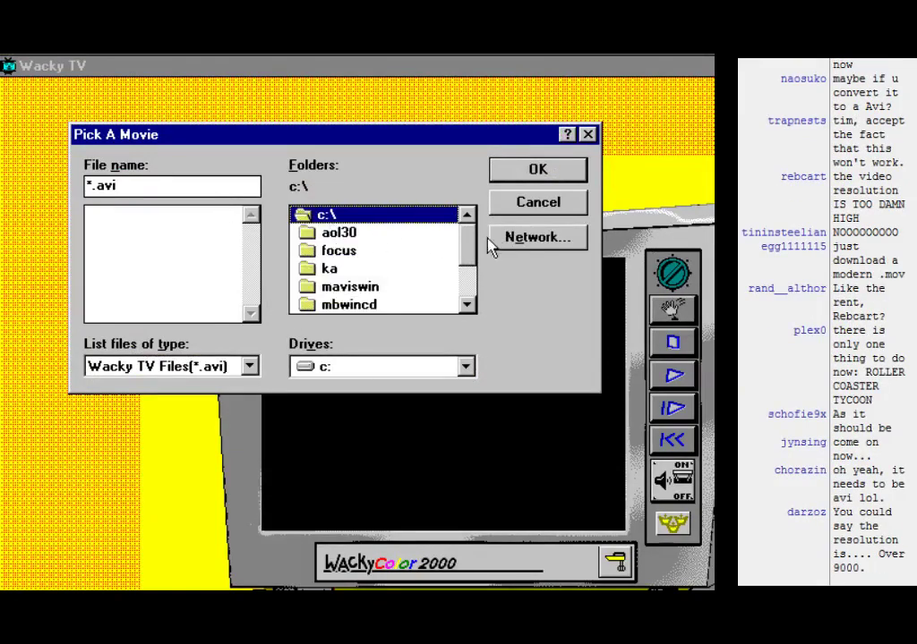
pyautogui.click(470, 283)
pyautogui.click(554, 174)
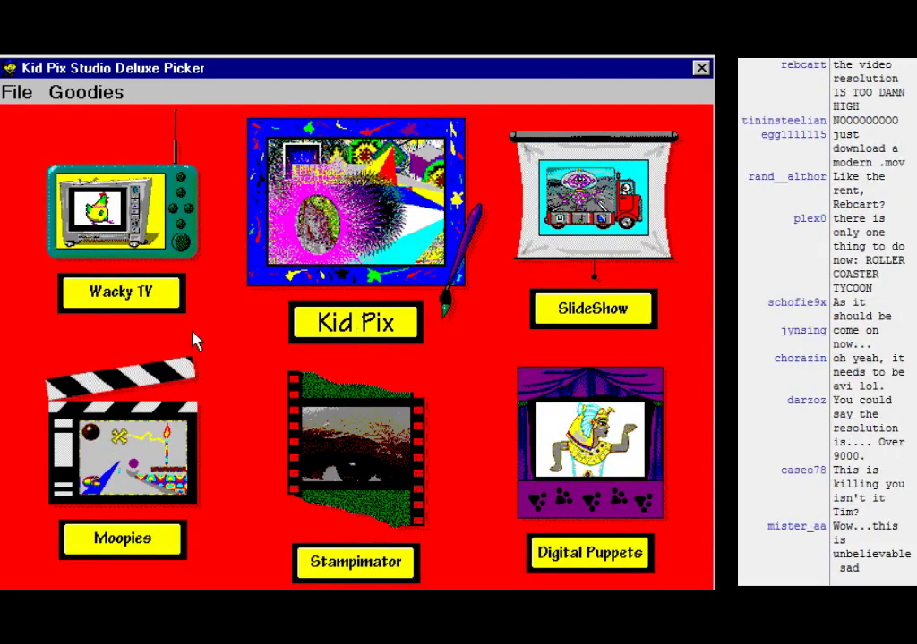
# Step: Bring up SUPER and the host's Documents window, and copy DBGT2 from the Windows 98 My Documents folder into Documents
pyautogui.hotkey('alt', 'Tab')
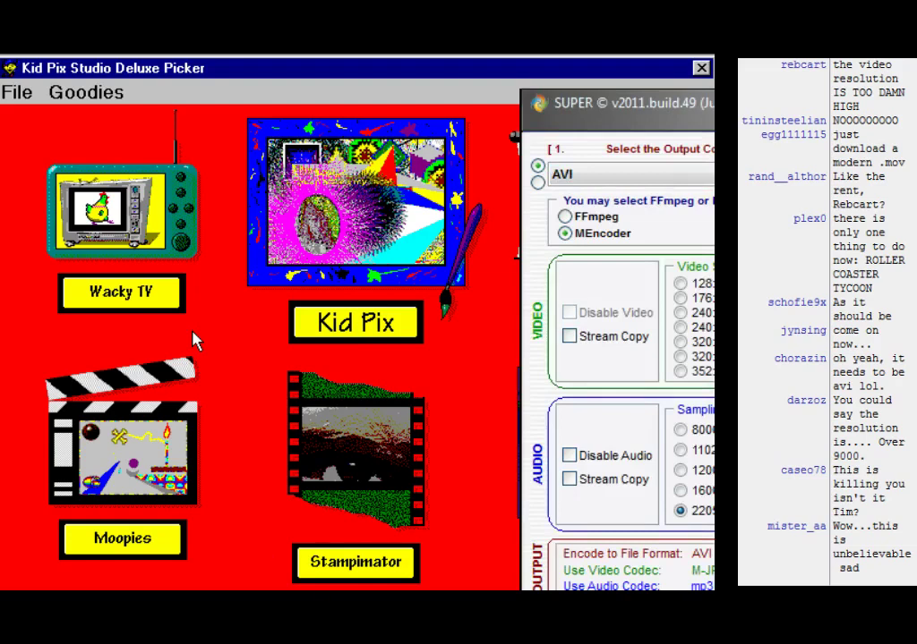
pyautogui.hotkey('alt', 'Tab')
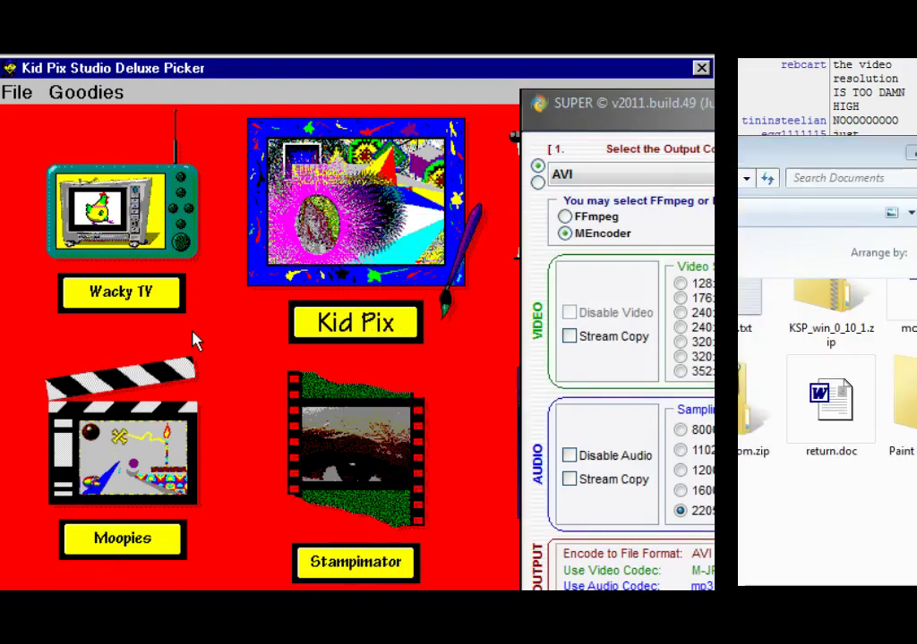
pyautogui.press('super')
pyautogui.moveTo(134, 348)
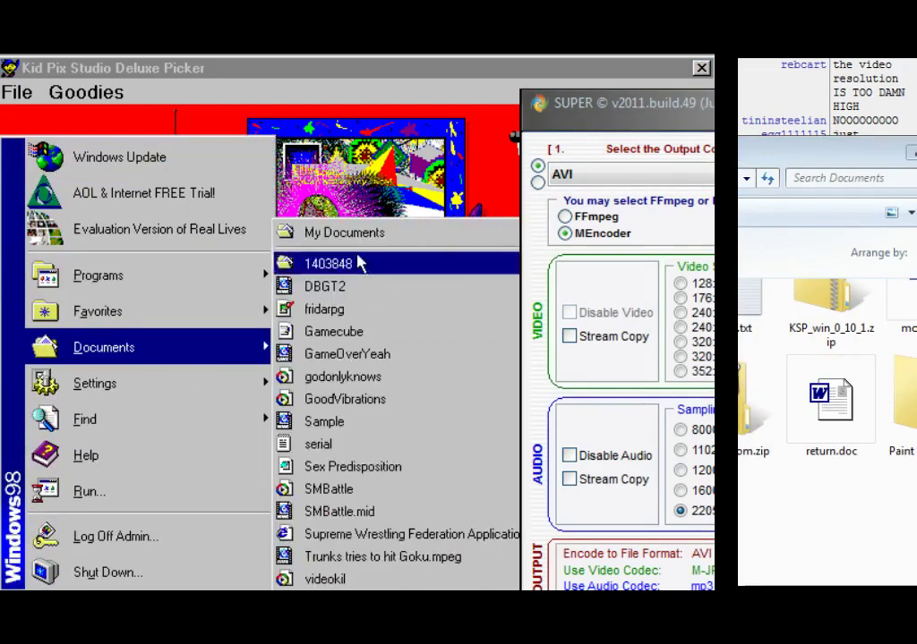
pyautogui.click(375, 234)
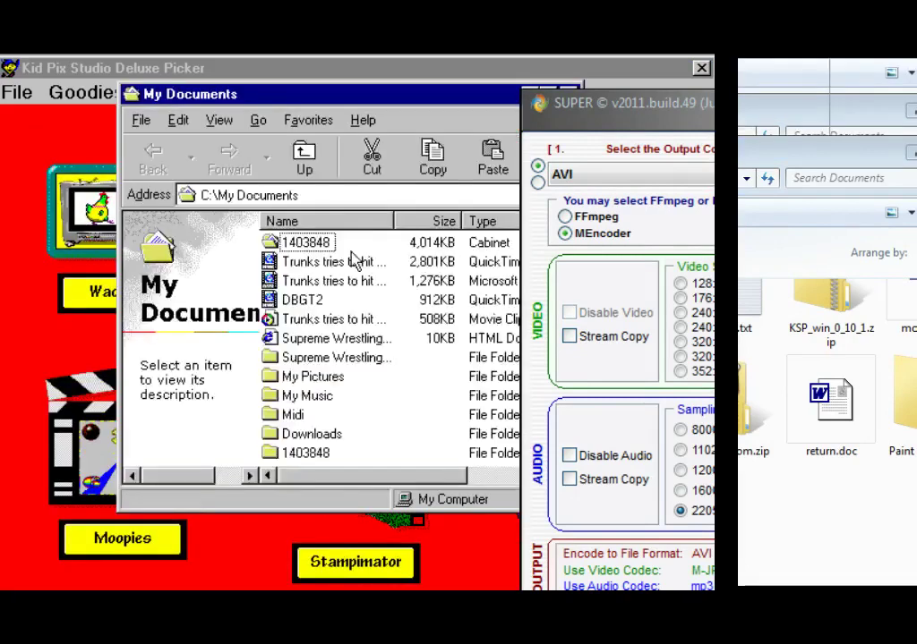
pyautogui.moveTo(303, 300); pyautogui.dragTo(770, 547)
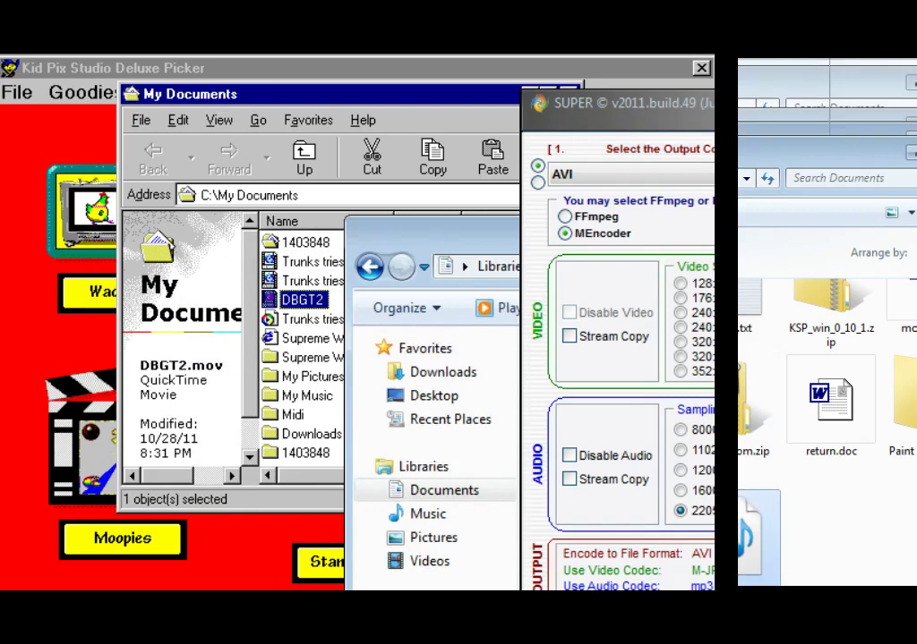
# Step: Select FFmpeg as the encoder for the AVI output in SUPER
pyautogui.hotkey('alt', 'Down')
pyautogui.press('Return')
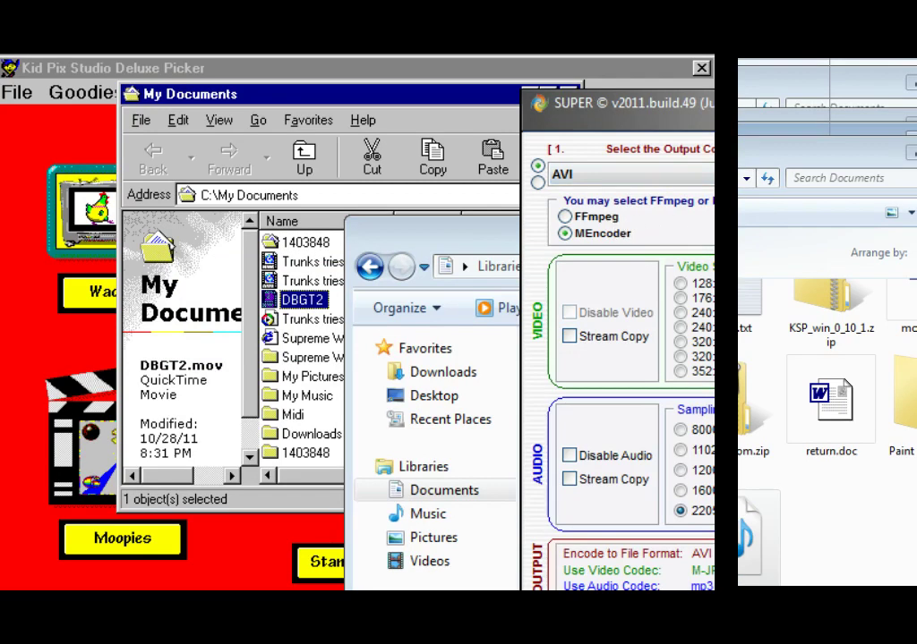
pyautogui.click(607, 219)
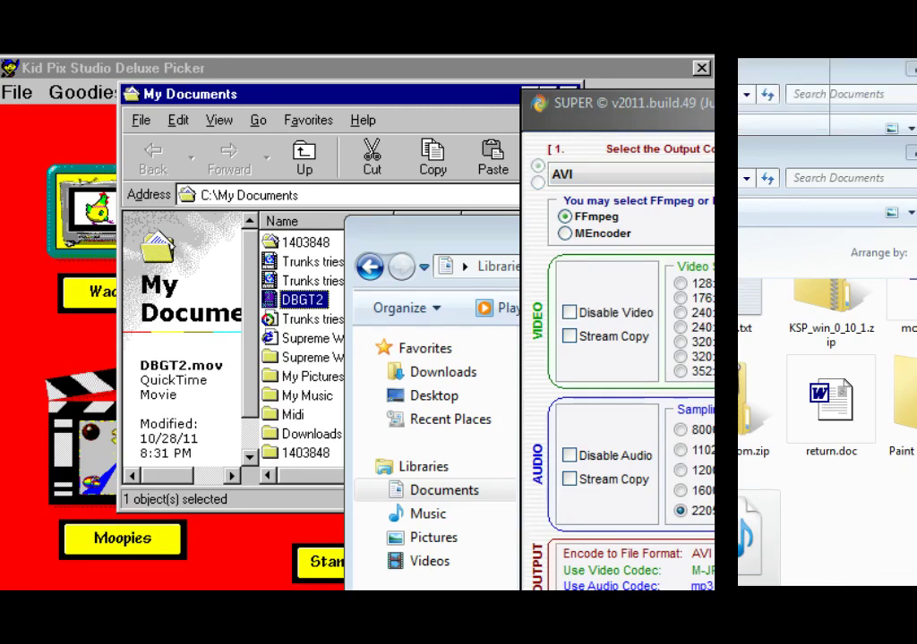
pyautogui.click(411, 399)
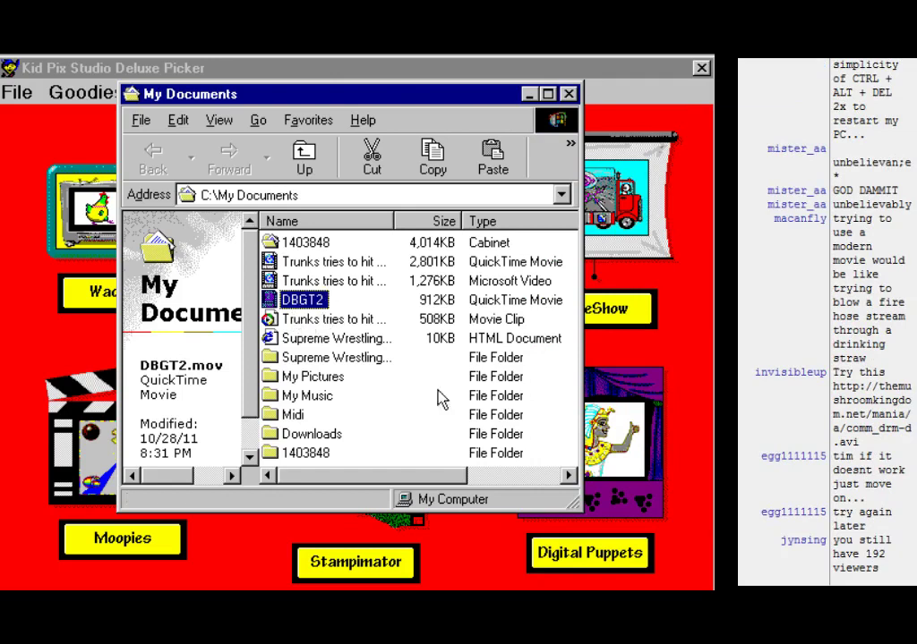
# Step: Go up from My Documents to the C: drive and look through its contents
pyautogui.click(304, 159)
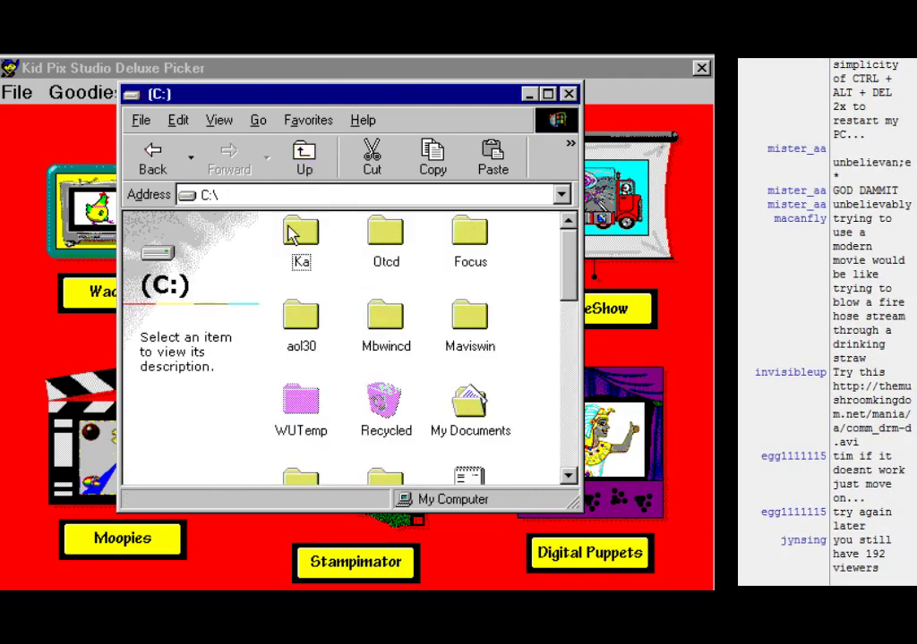
pyautogui.scroll(-5, 331, 427)
pyautogui.scroll(-3, 336, 426)
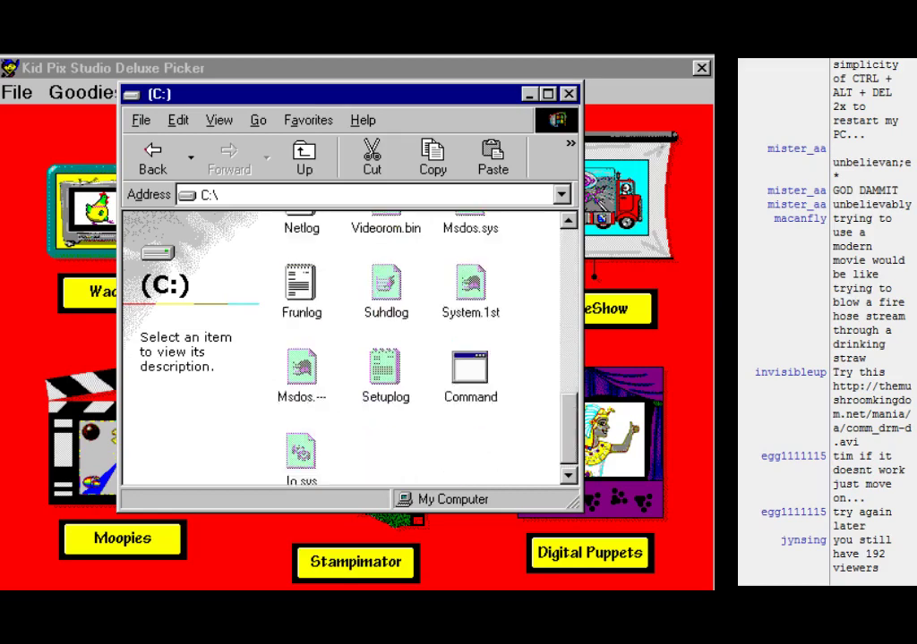
pyautogui.scroll(8, 334, 425)
pyautogui.click(291, 414)
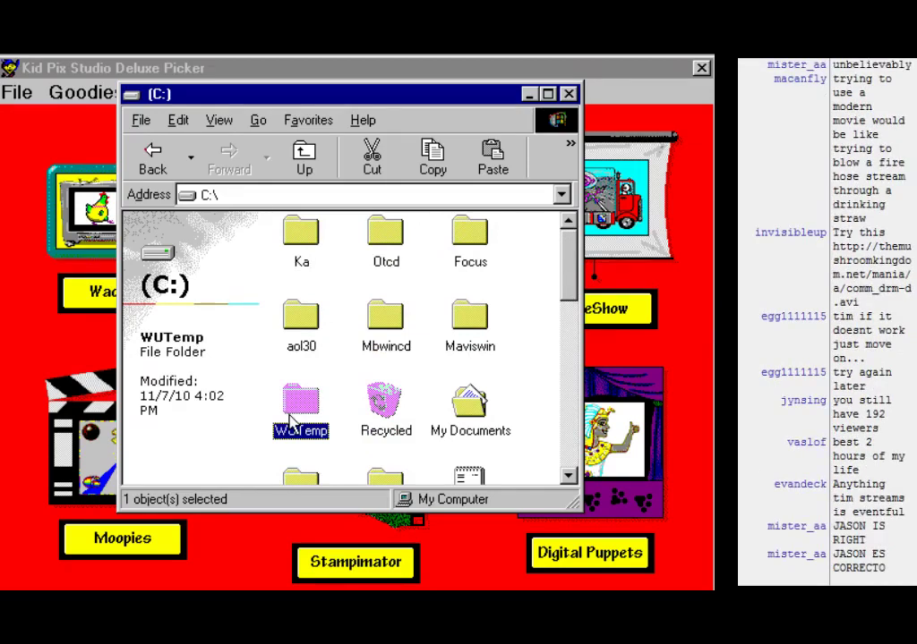
pyautogui.click(549, 368)
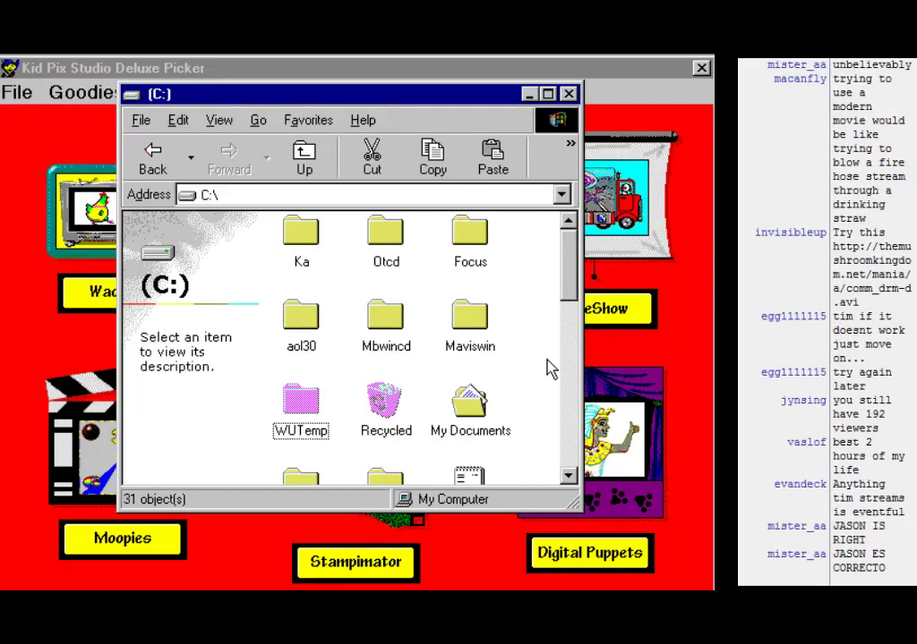
pyautogui.click(474, 320)
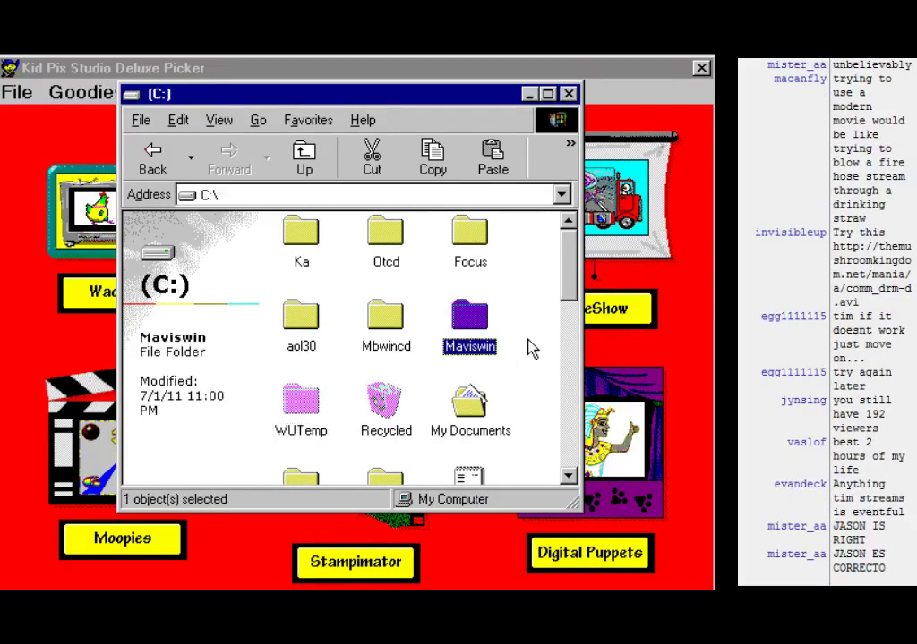
pyautogui.click(532, 349)
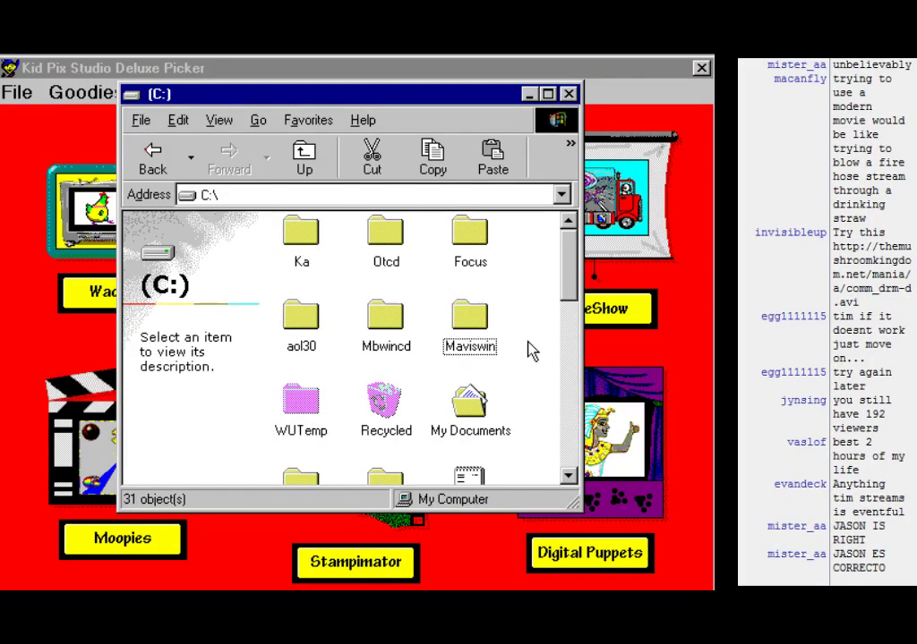
pyautogui.click(380, 414)
pyautogui.click(528, 423)
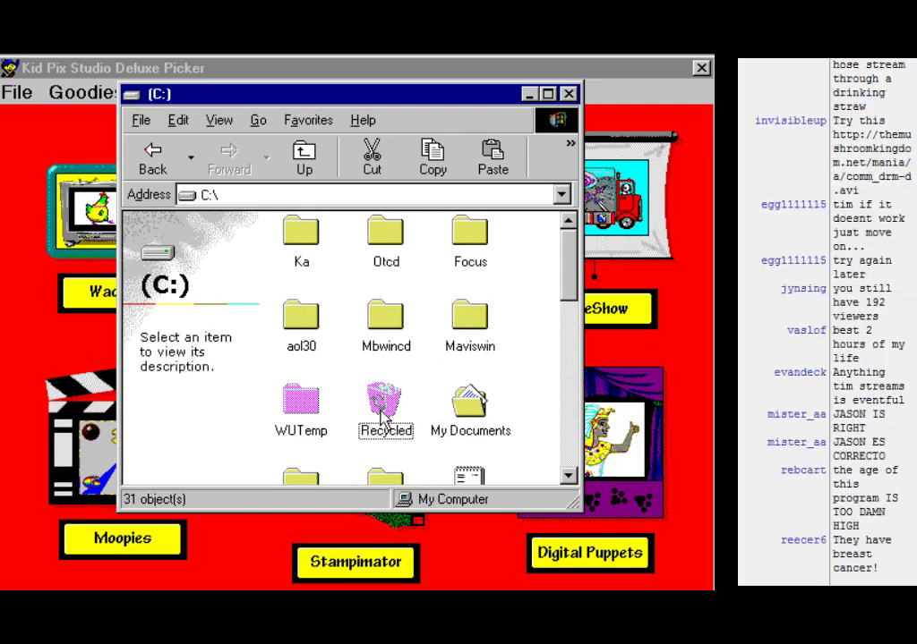
pyautogui.click(200, 310)
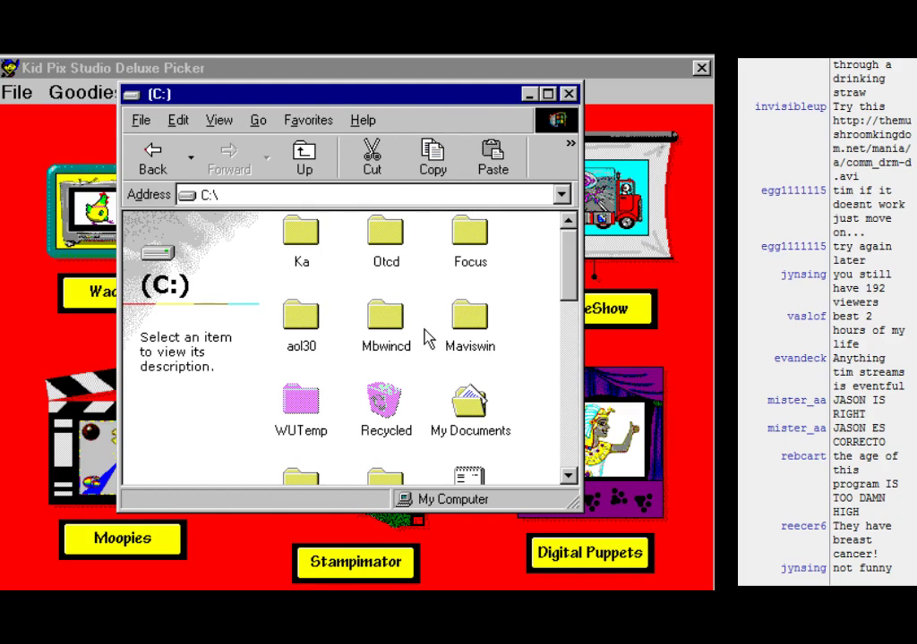
pyautogui.click(512, 353)
pyautogui.scroll(-5, 492, 358)
pyautogui.scroll(5, 428, 272)
pyautogui.scroll(-10, 427, 272)
pyautogui.scroll(10, 428, 272)
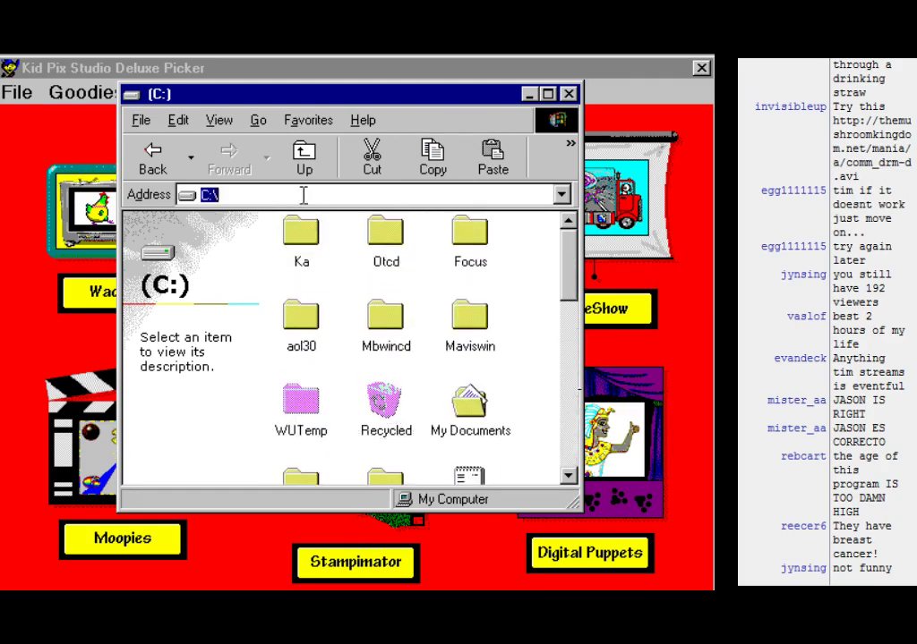
# Step: Browse from the C: drive to the Documents on 'C:\' (Z:) drive and copy the DBGT2.mov AVI video
pyautogui.click(561, 195)
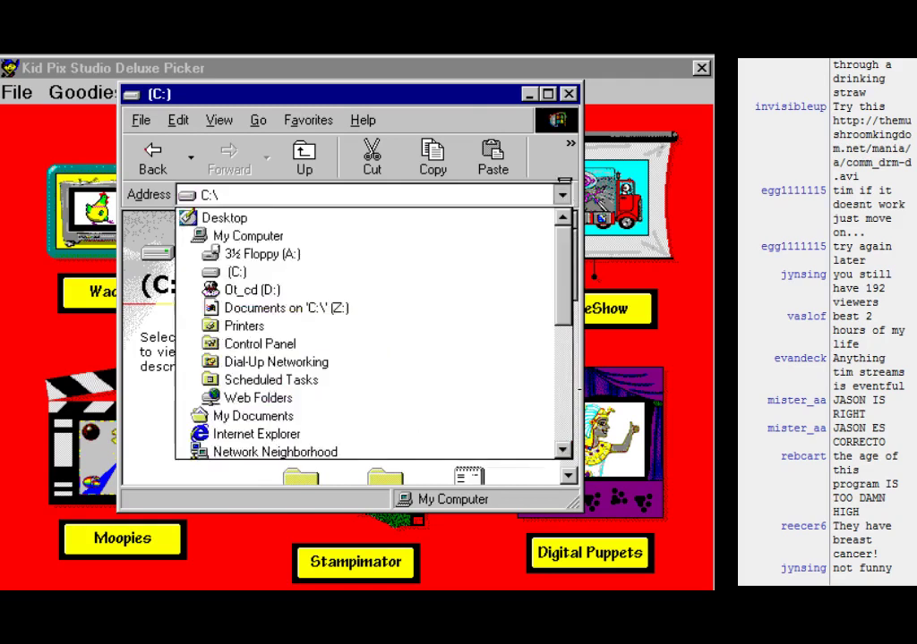
pyautogui.click(235, 272)
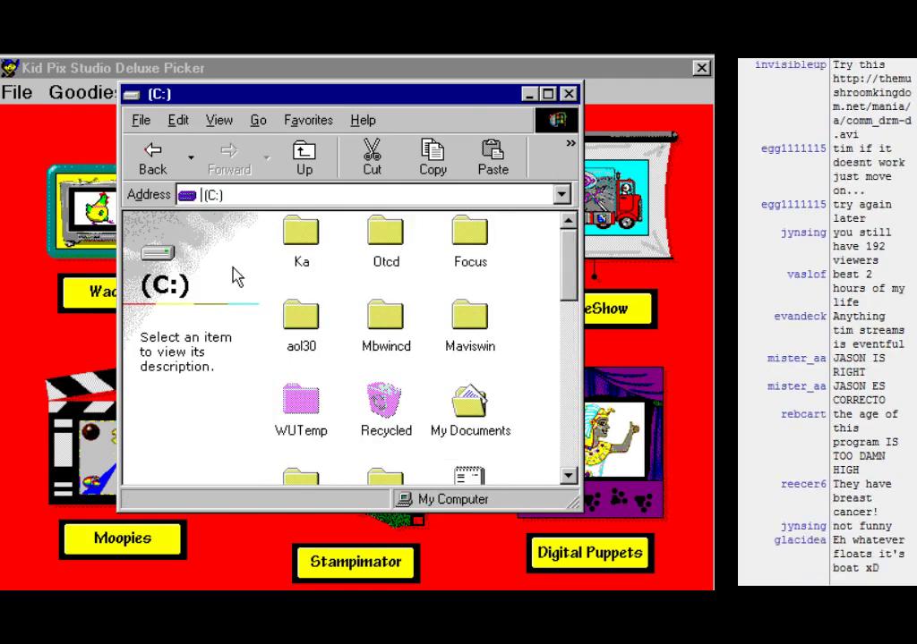
pyautogui.scroll(-6, 532, 338)
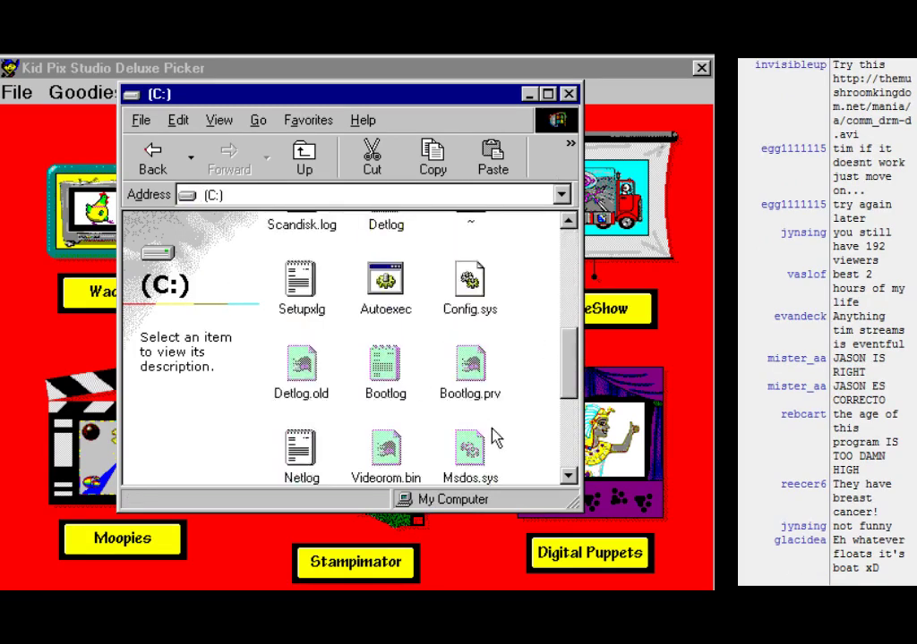
pyautogui.scroll(4, 497, 430)
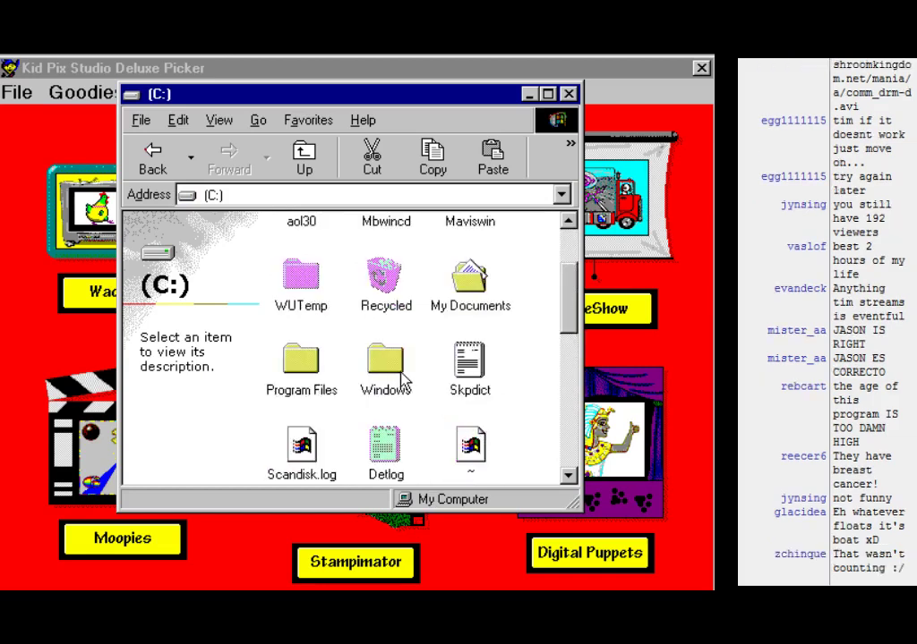
pyautogui.click(556, 195)
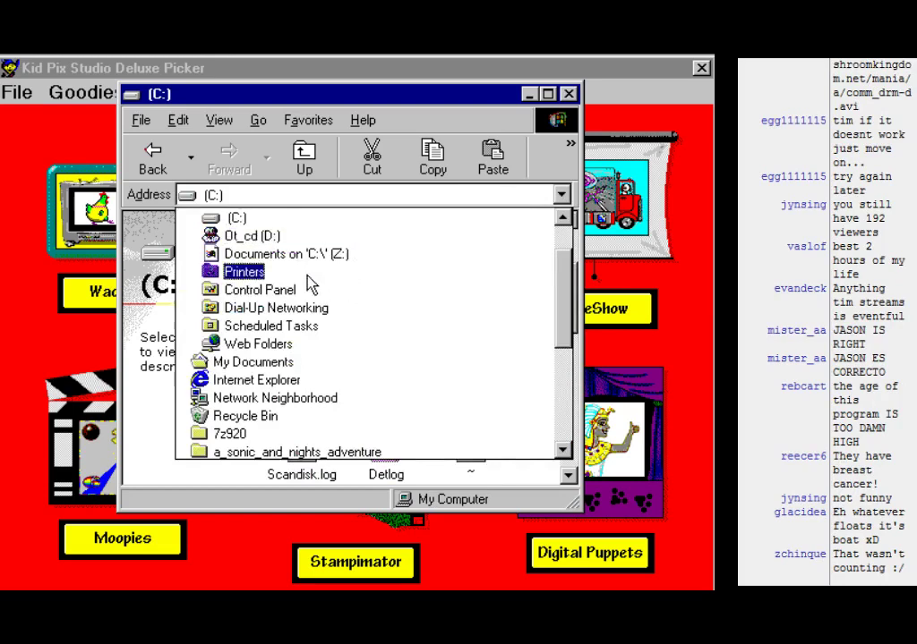
pyautogui.click(284, 256)
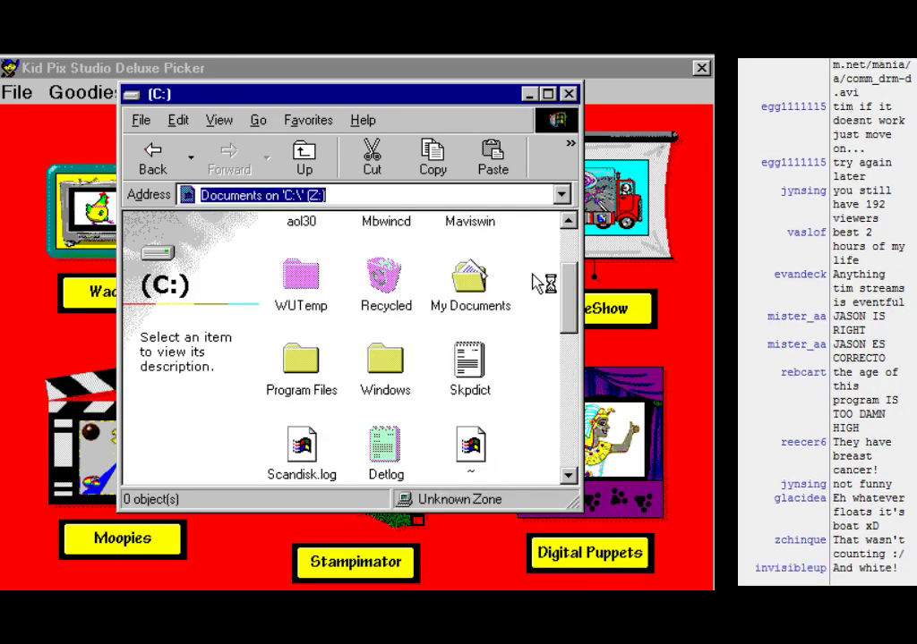
pyautogui.moveTo(566, 233); pyautogui.dragTo(563, 500)
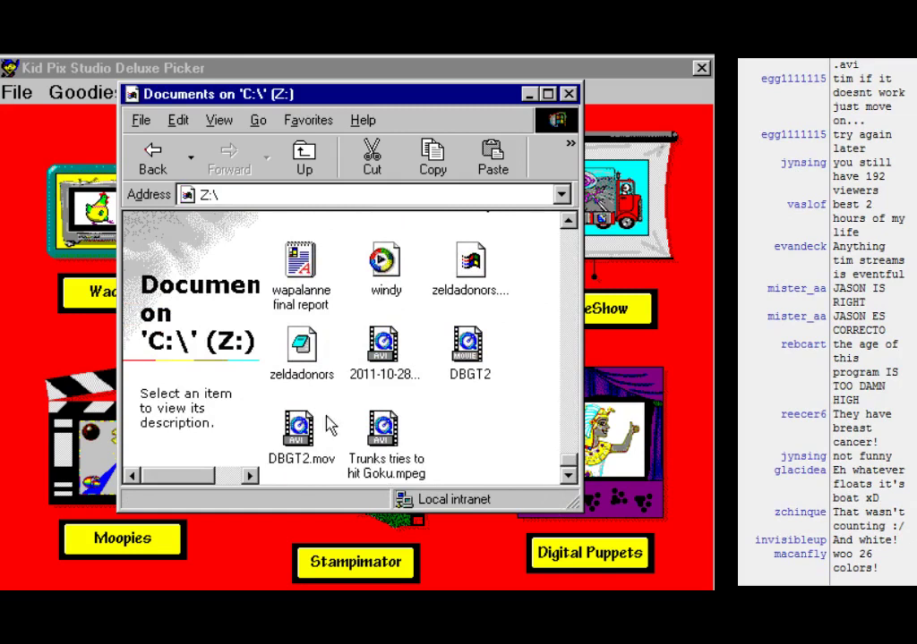
pyautogui.click(296, 448)
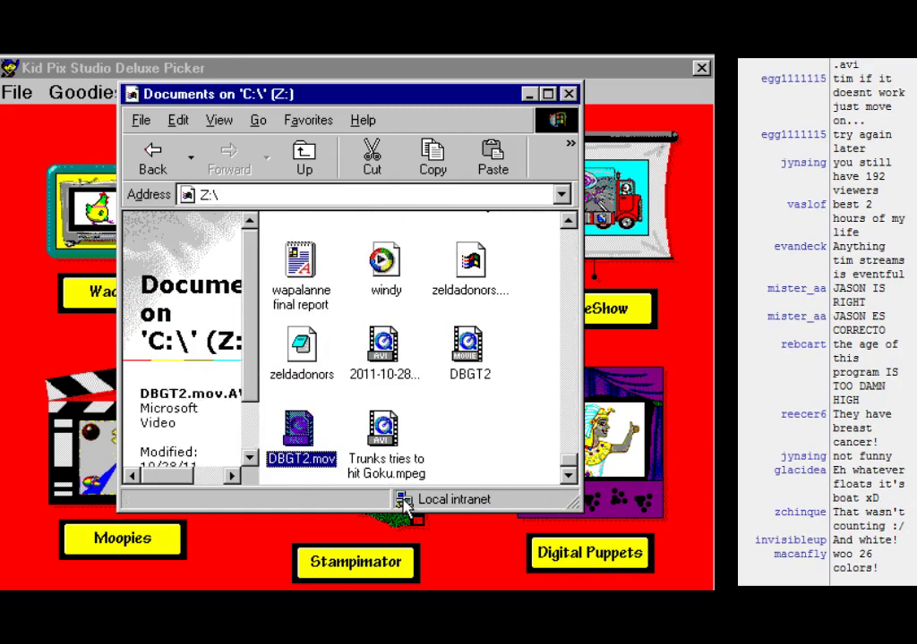
pyautogui.rightClick(309, 428)
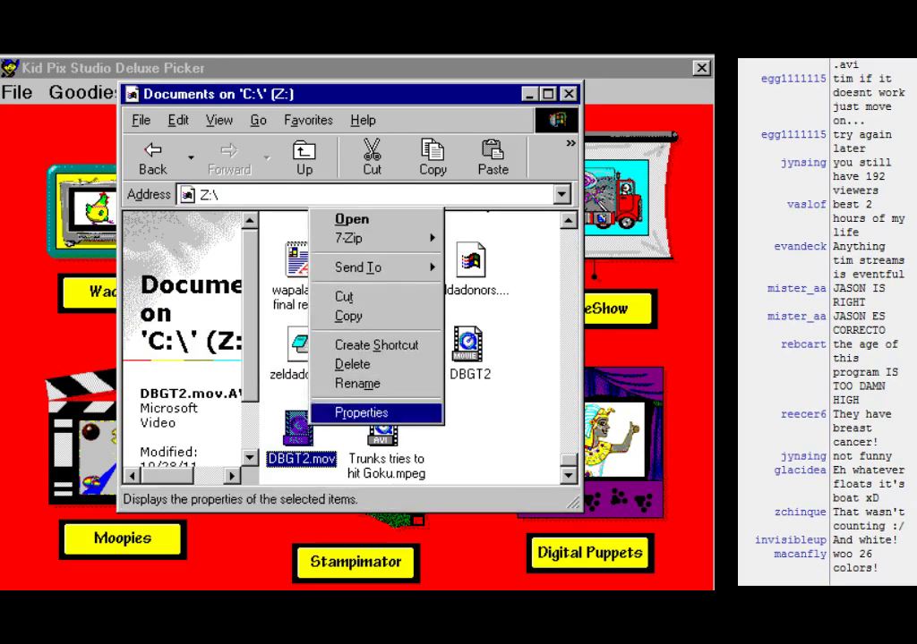
pyautogui.click(349, 317)
# Step: Return to the C:\My Documents folder and paste the DBGT2.mov AVI video into it
pyautogui.click(304, 158)
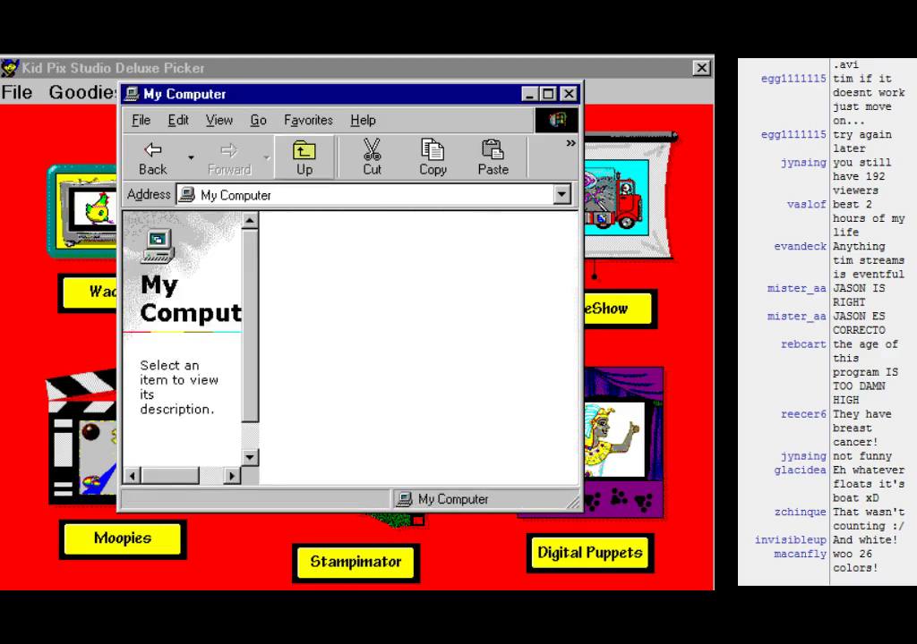
pyautogui.click(170, 159)
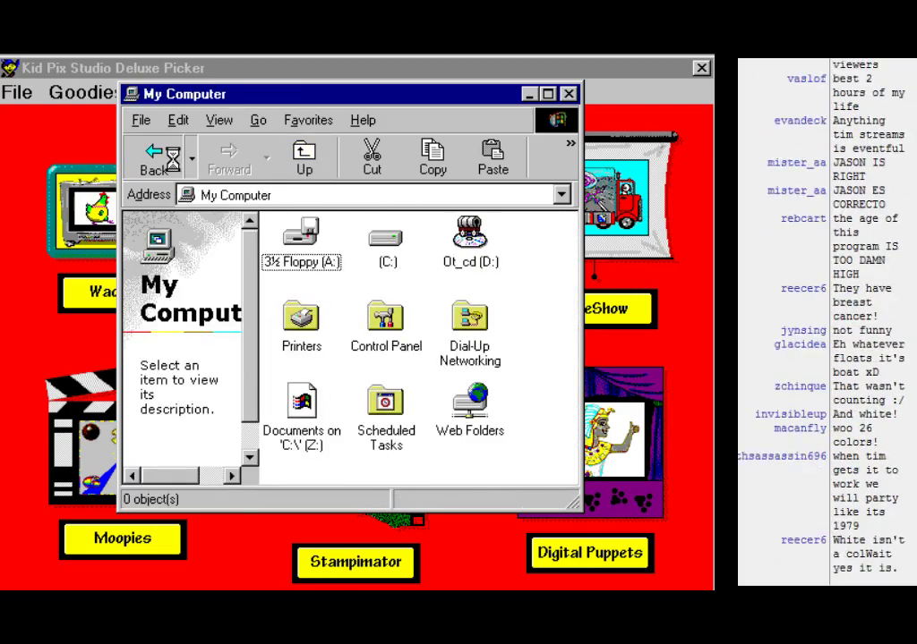
pyautogui.click(179, 164)
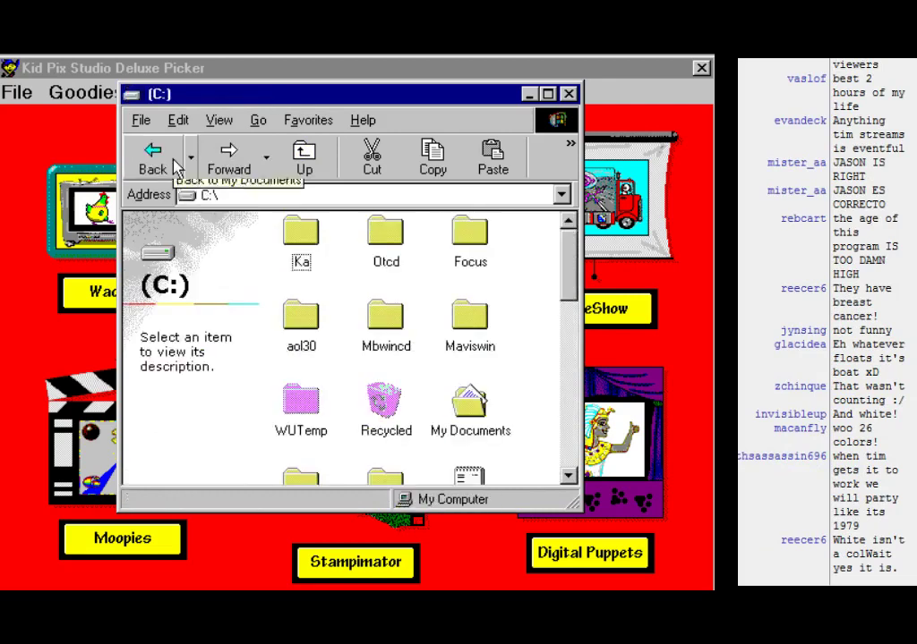
pyautogui.click(179, 165)
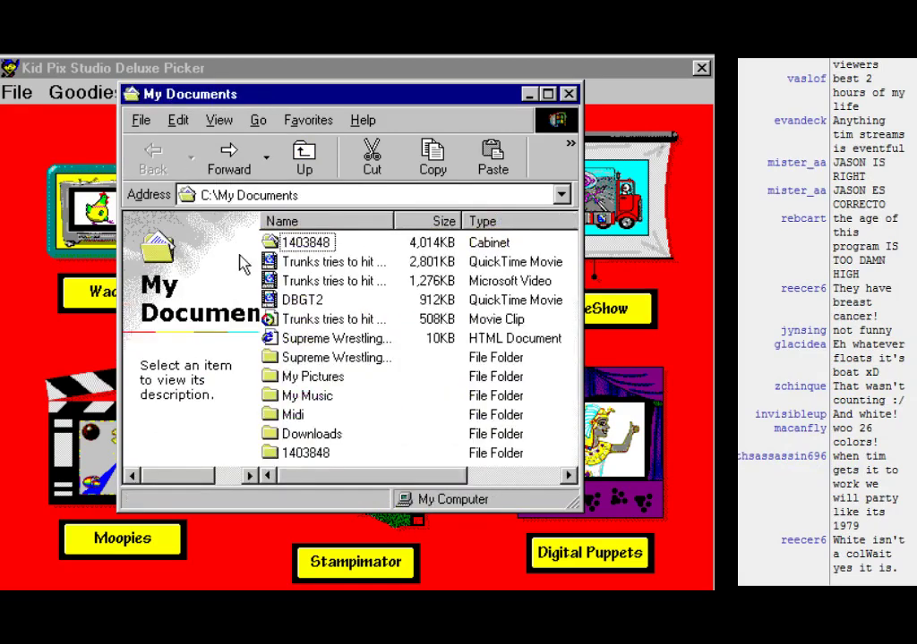
pyautogui.rightClick(266, 455)
pyautogui.rightClick(266, 465)
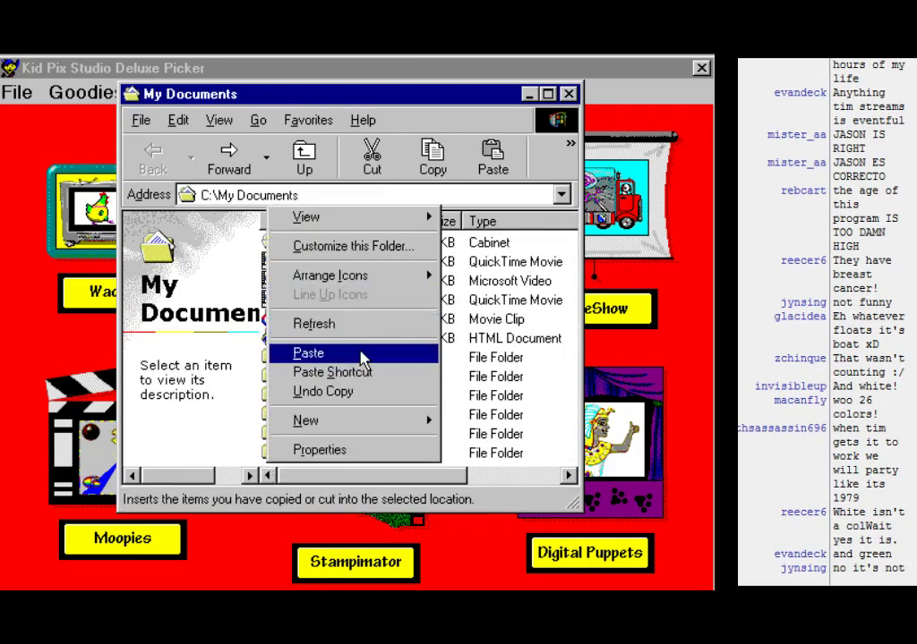
pyautogui.click(304, 353)
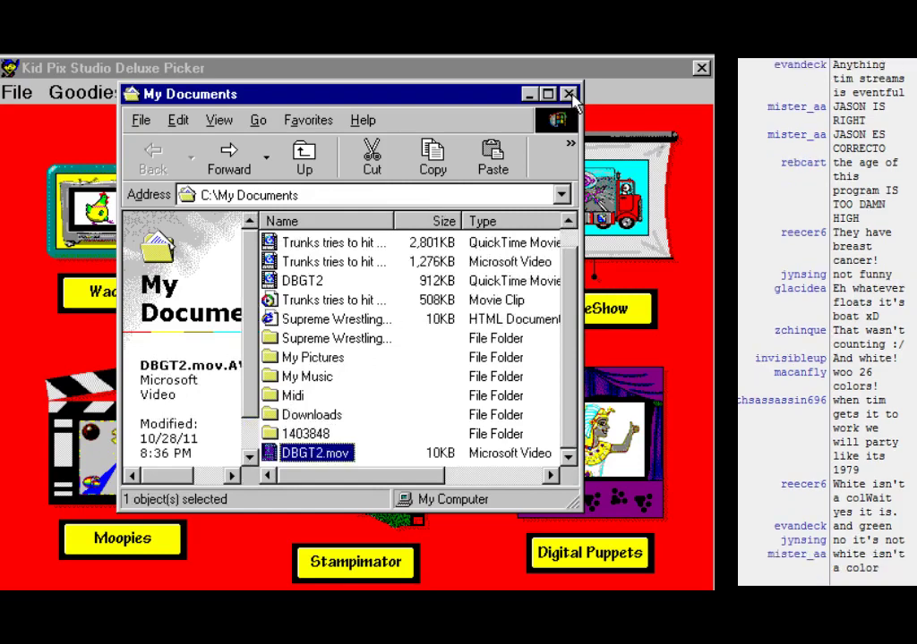
# Step: Launch Wacky TV from the Kid Pix picker and try to load trunks~1.avi from c:\mydocu~1
pyautogui.click(458, 75)
pyautogui.click(101, 211)
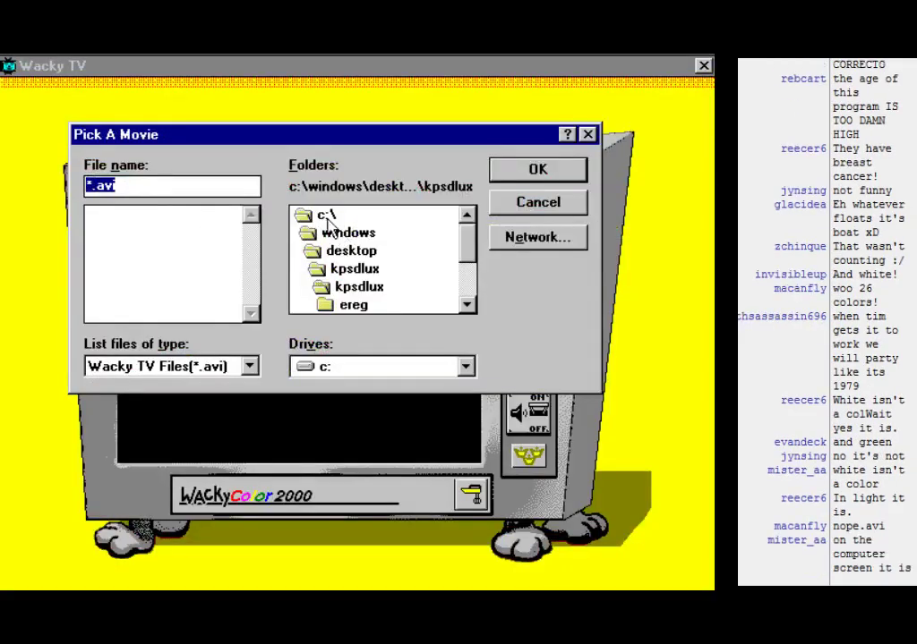
pyautogui.doubleClick(324, 214)
pyautogui.click(452, 269)
pyautogui.click(471, 282)
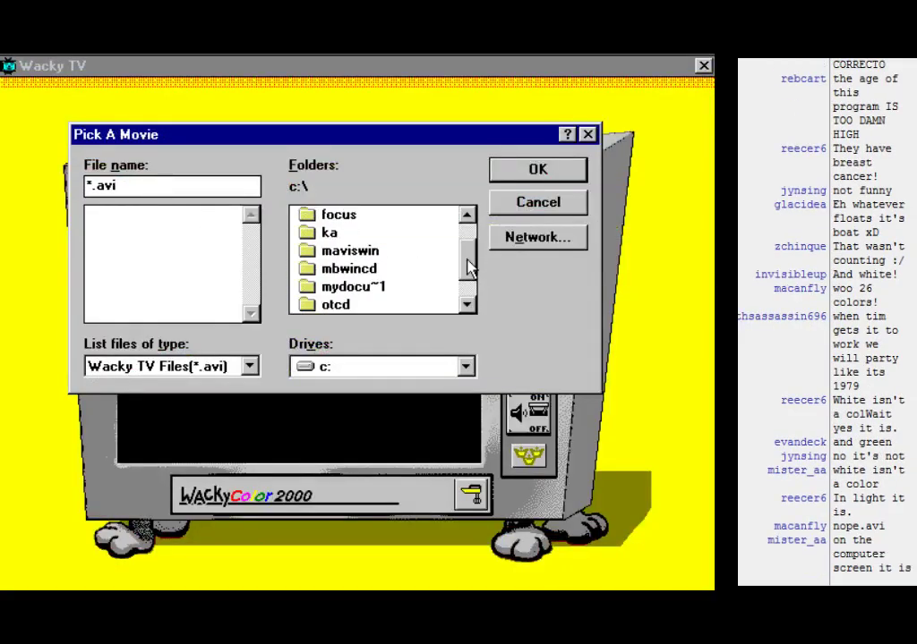
pyautogui.doubleClick(376, 271)
pyautogui.click(320, 220)
pyautogui.doubleClick(321, 220)
pyautogui.scroll(-3, 454, 253)
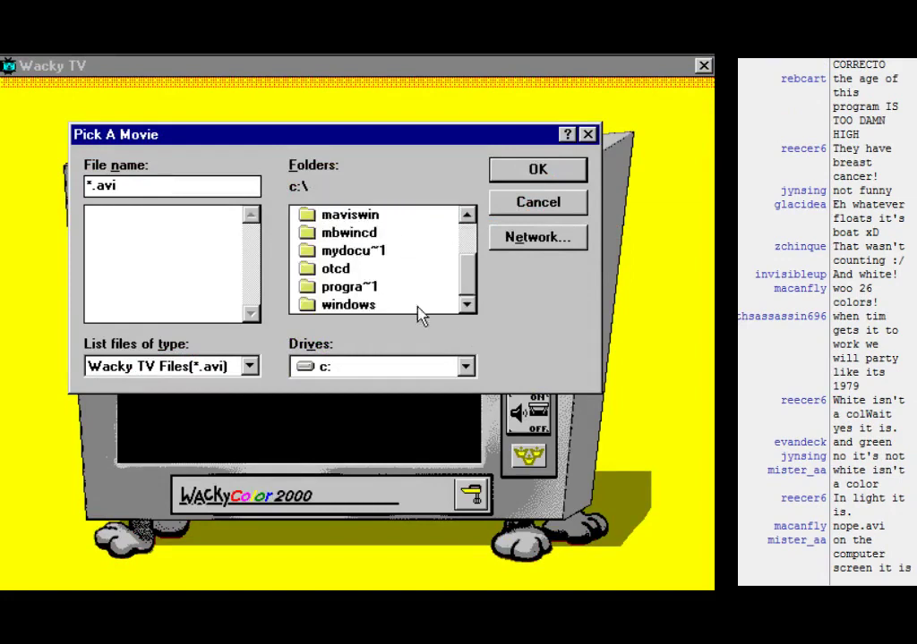
pyautogui.doubleClick(337, 245)
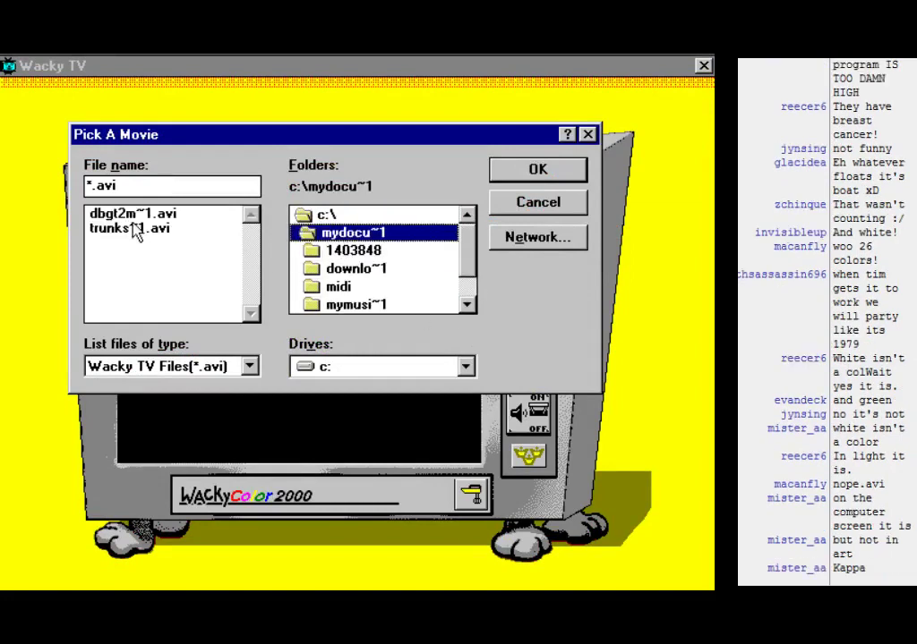
pyautogui.doubleClick(173, 227)
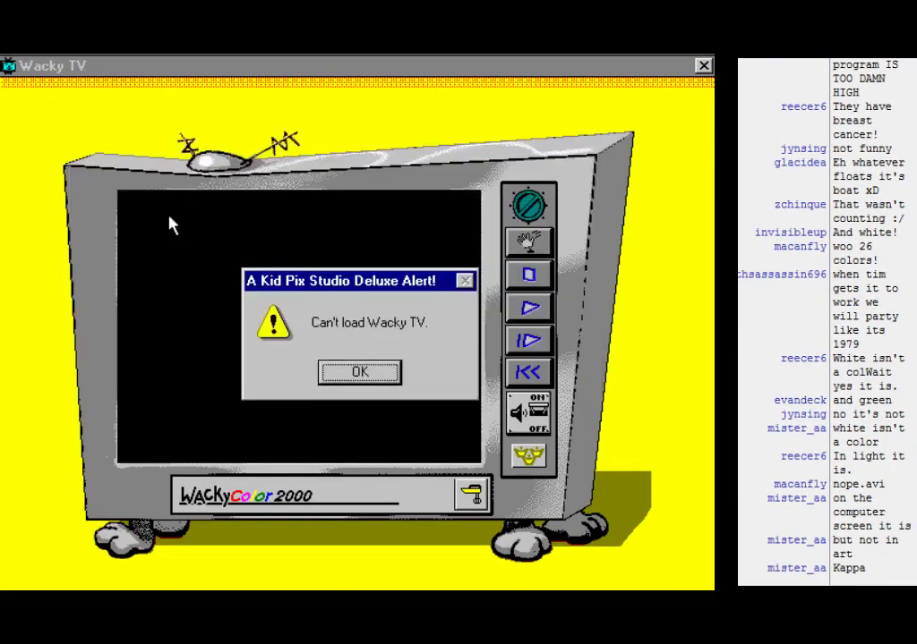
pyautogui.click(394, 380)
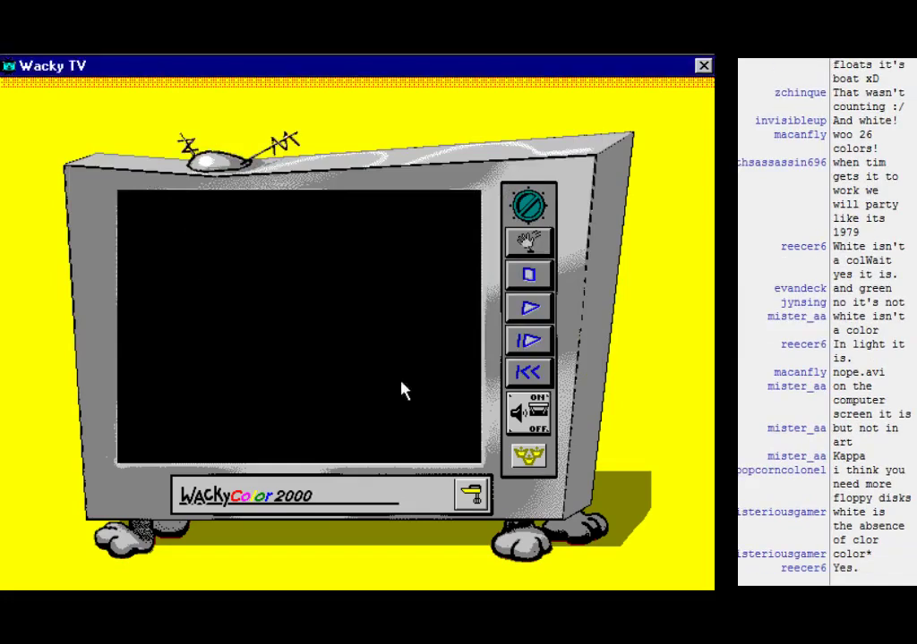
# Step: Try to load dbgt2m~1.avi from c:\mydocu~1 in Wacky TV's movie picker
pyautogui.click(535, 246)
pyautogui.click(120, 292)
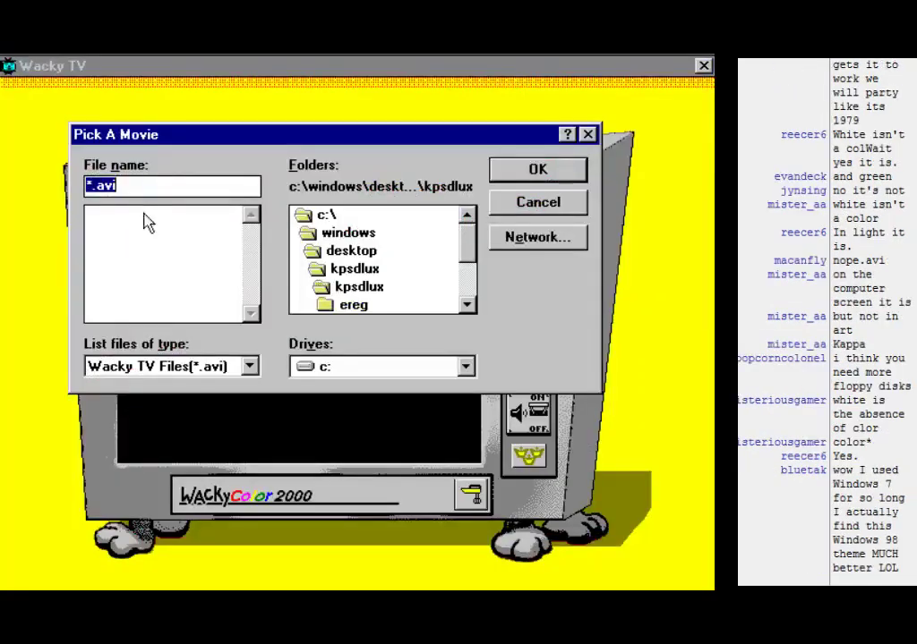
pyautogui.click(333, 219)
pyautogui.doubleClick(333, 219)
pyautogui.click(466, 304)
pyautogui.click(466, 305)
pyautogui.click(336, 268)
pyautogui.doubleClick(353, 251)
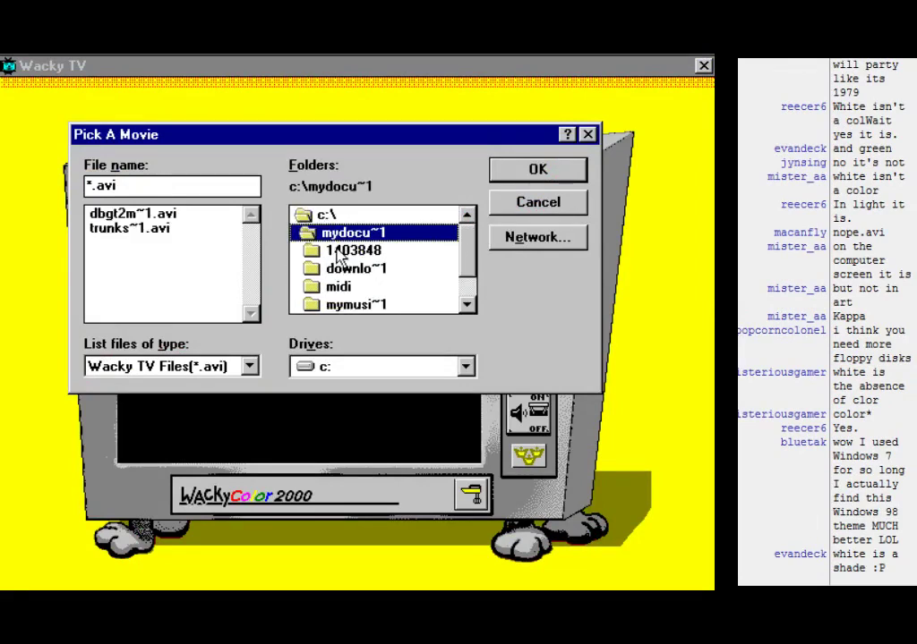
pyautogui.doubleClick(109, 214)
pyautogui.click(360, 371)
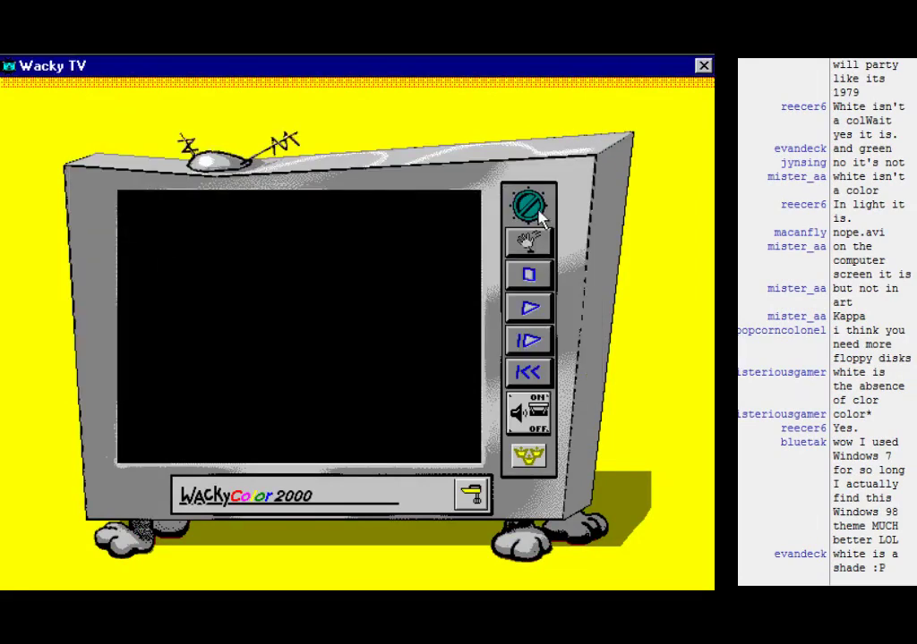
# Step: Close Wacky TV and the Kid Pix picker, and select the DBGT2.mov AVI video in My Documents
pyautogui.click(703, 65)
pyautogui.click(700, 68)
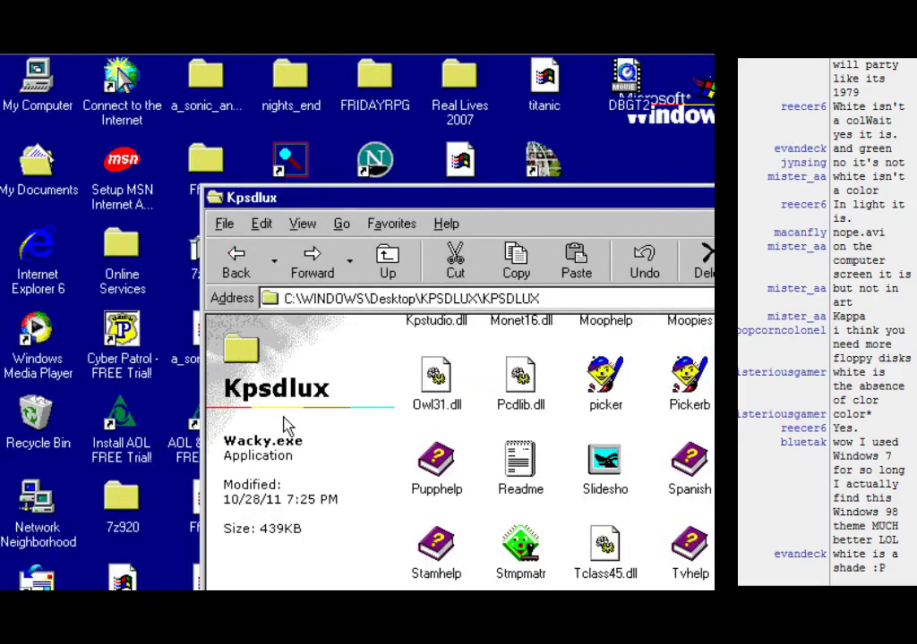
pyautogui.click(26, 592)
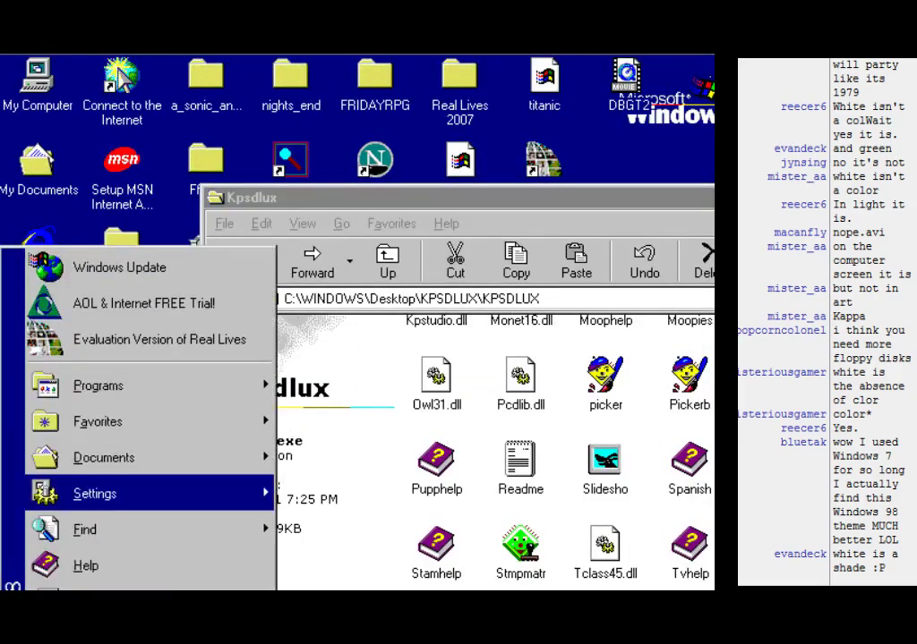
pyautogui.moveTo(104, 457)
pyautogui.click(358, 83)
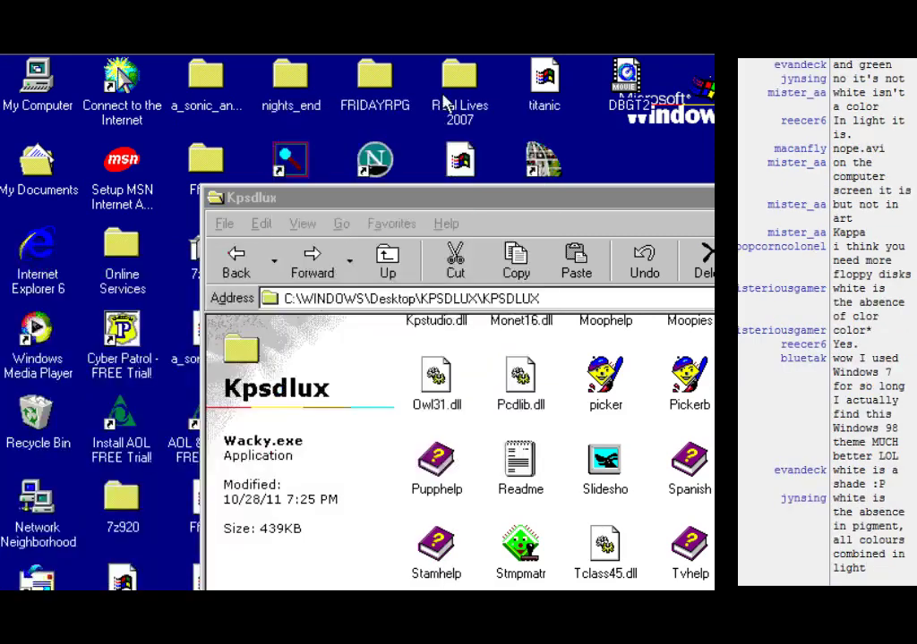
pyautogui.click(27, 592)
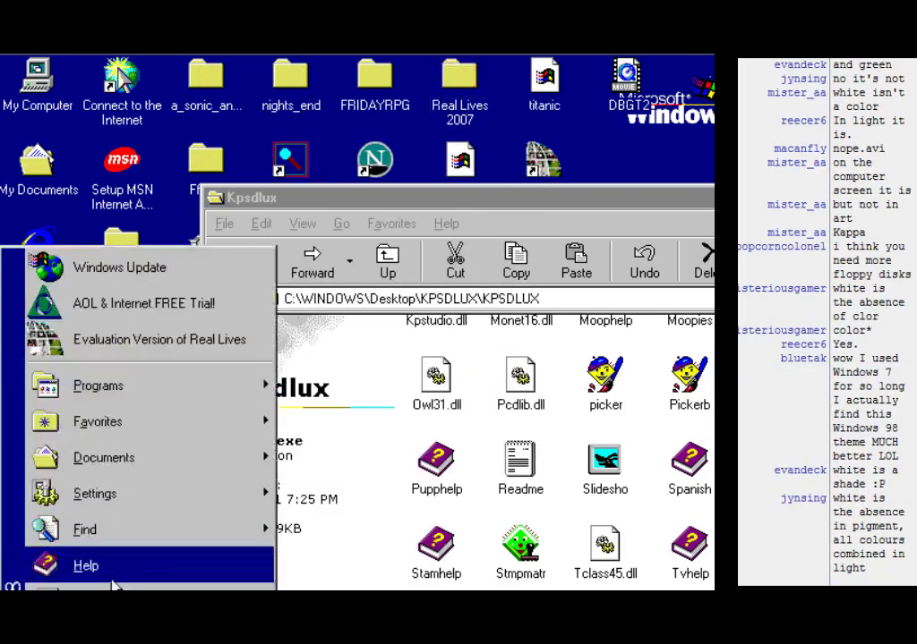
pyautogui.moveTo(103, 458)
pyautogui.click(367, 132)
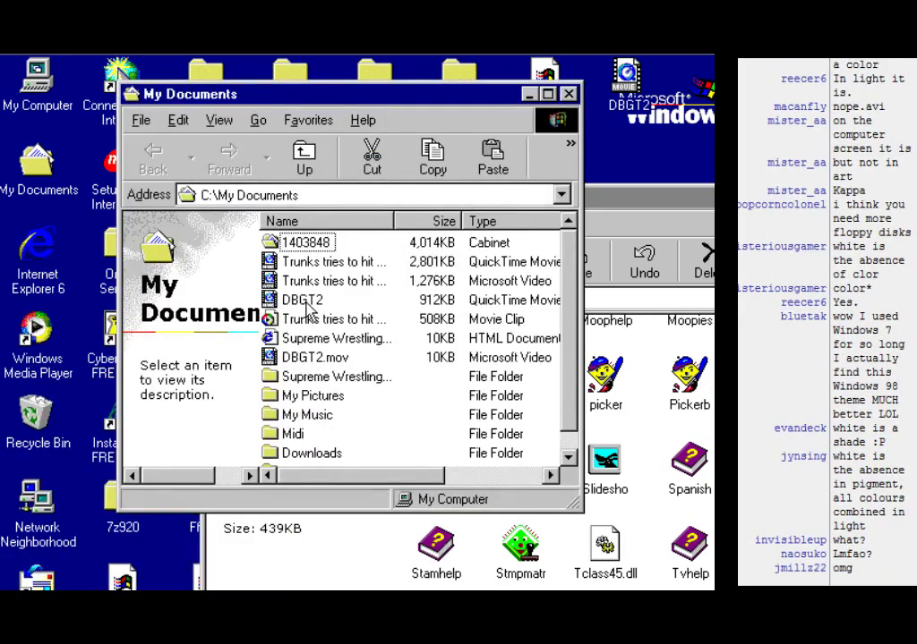
pyautogui.click(323, 361)
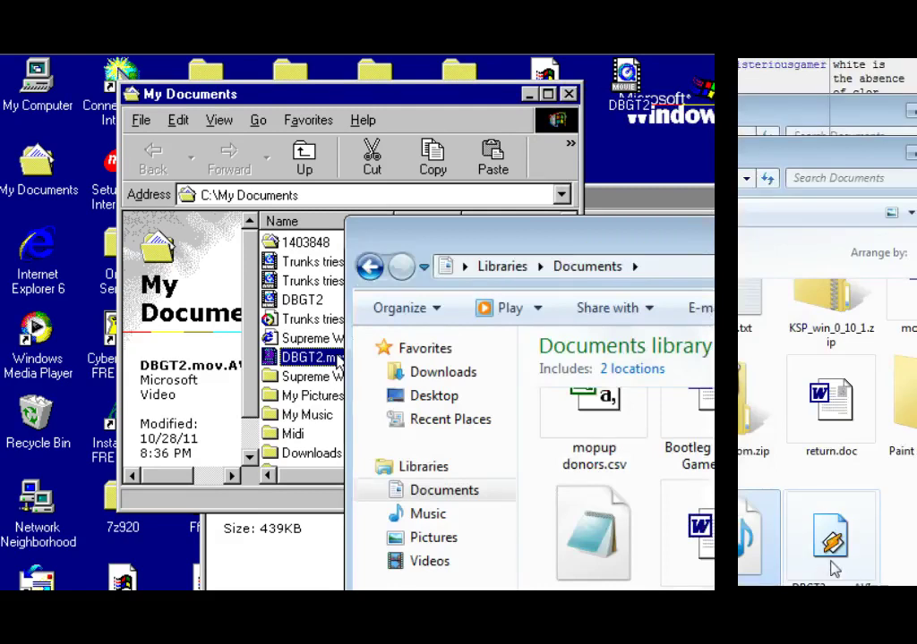
# Step: Add the DBGT2 video from the host's Documents to SUPER and encode it to AVI with the M-JPEG codec
pyautogui.click(829, 548)
pyautogui.click(751, 552)
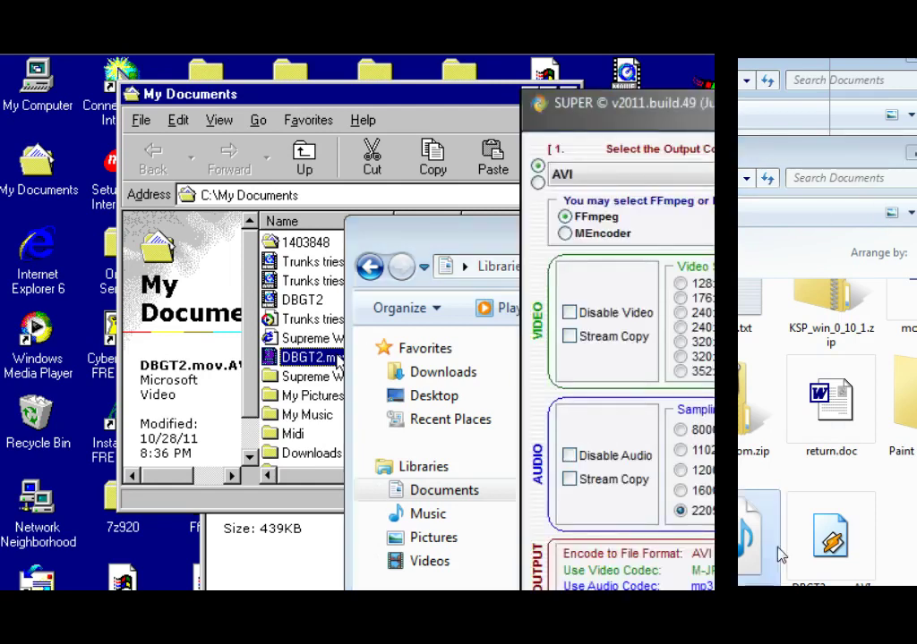
pyautogui.click(831, 537)
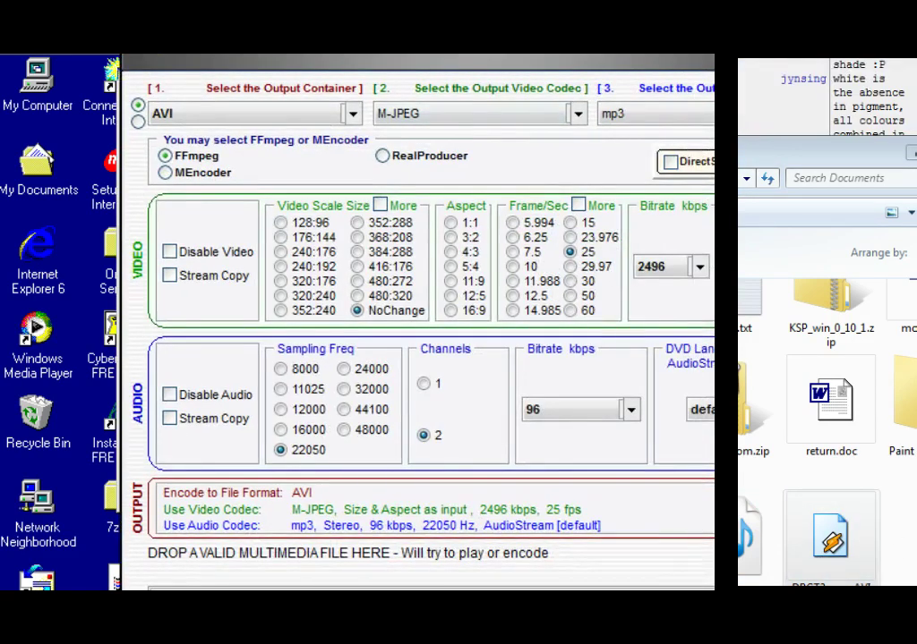
pyautogui.moveTo(831, 537); pyautogui.dragTo(665, 431)
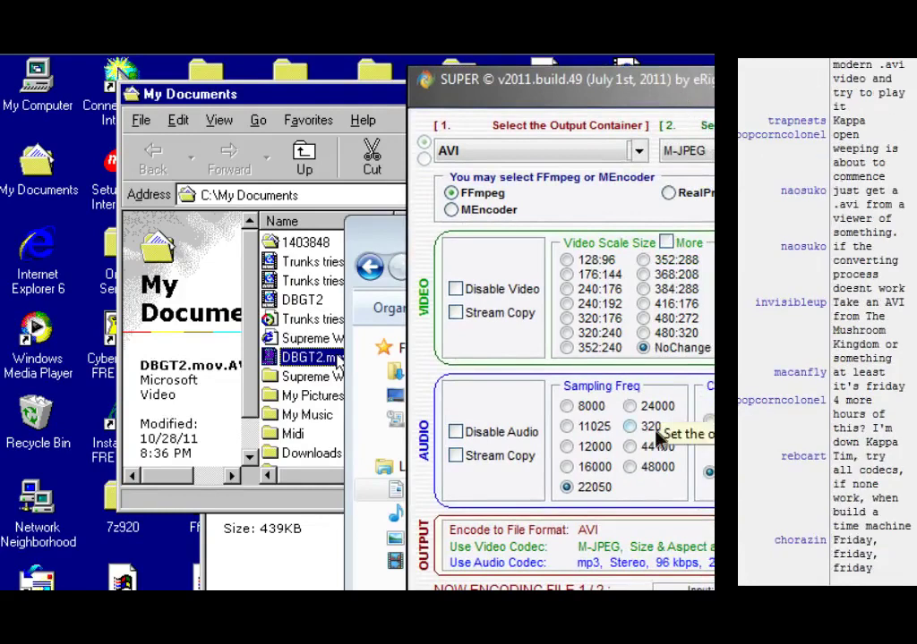
pyautogui.moveTo(679, 82); pyautogui.dragTo(792, 107)
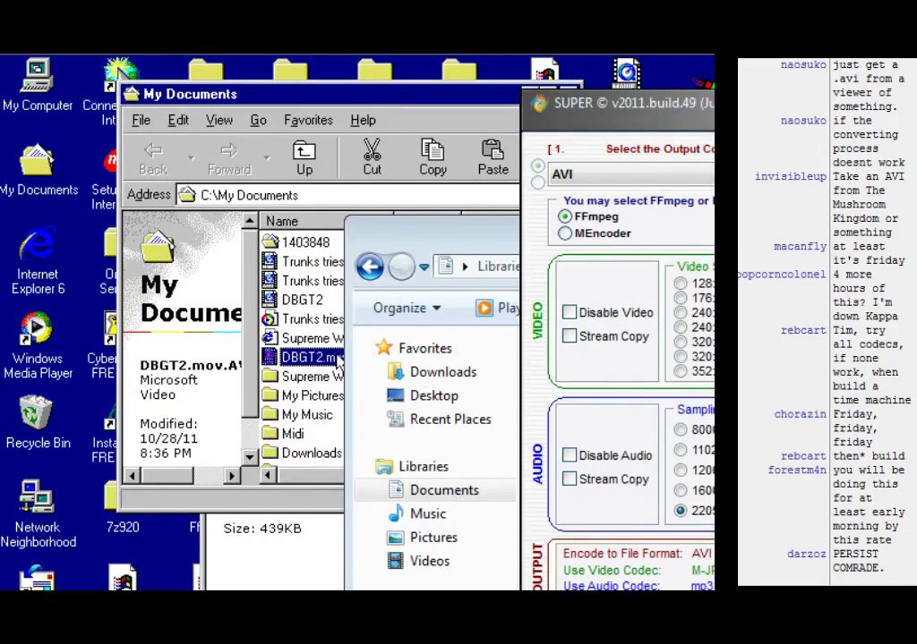
pyautogui.press('super')
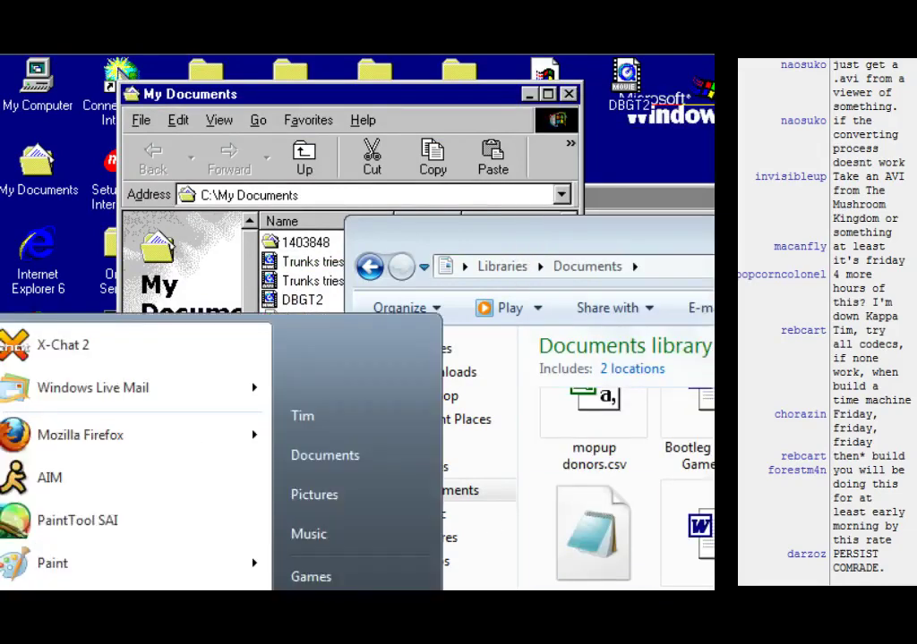
pyautogui.click(337, 357)
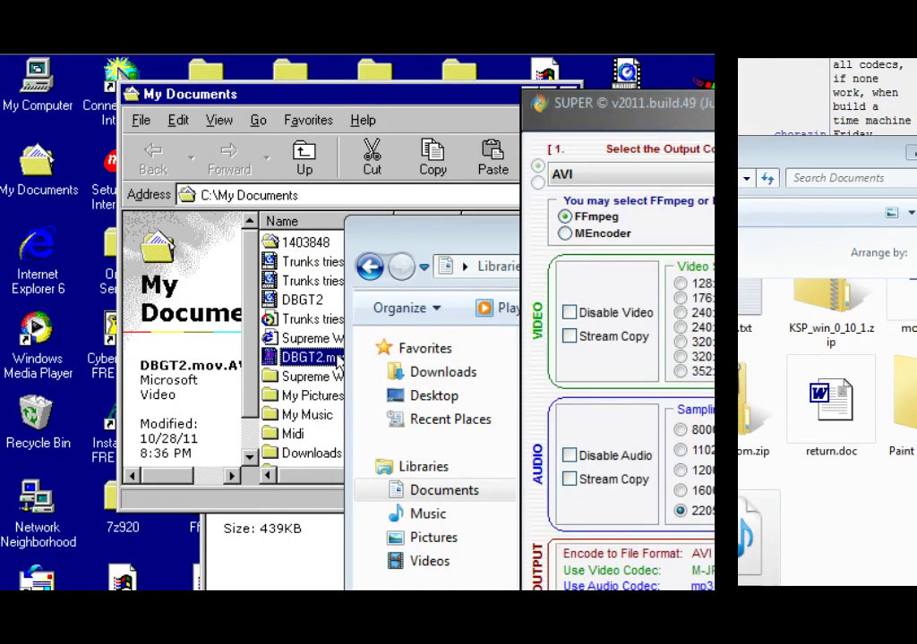
# Step: Play the newly encoded DBGT2 AVI from the host's Documents library in Winamp, then close the player
pyautogui.hotkey('alt', 'Tab')
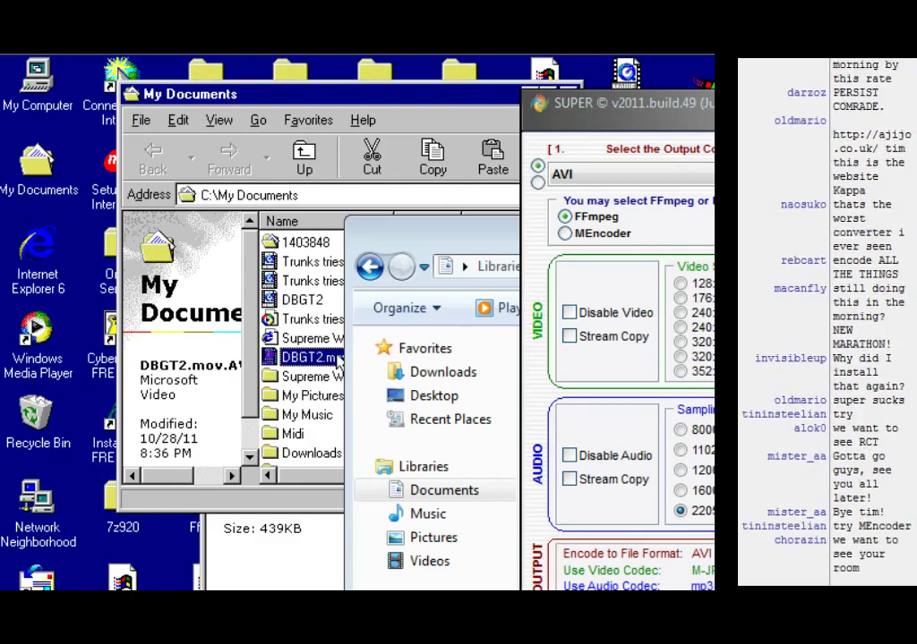
pyautogui.click(828, 542)
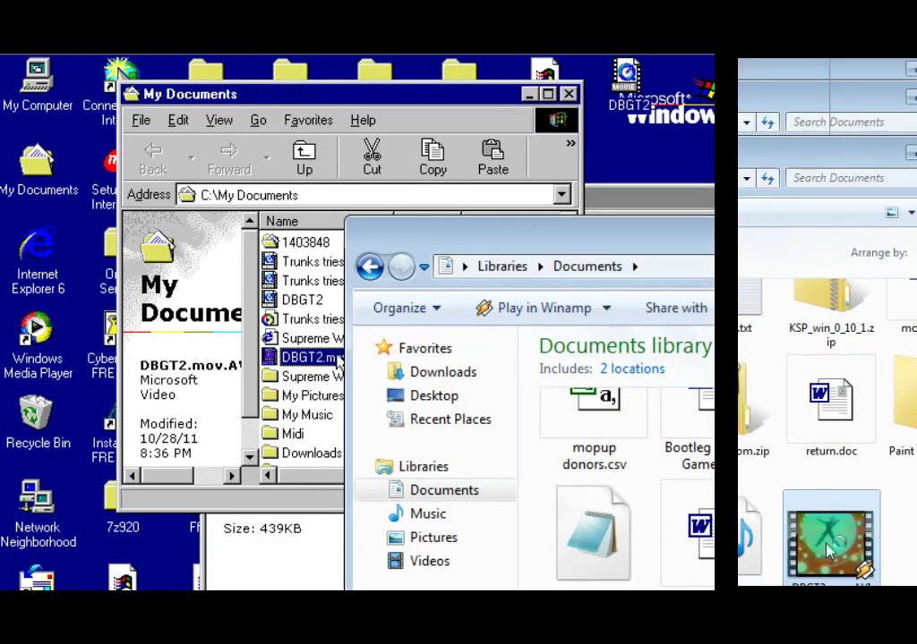
pyautogui.doubleClick(828, 550)
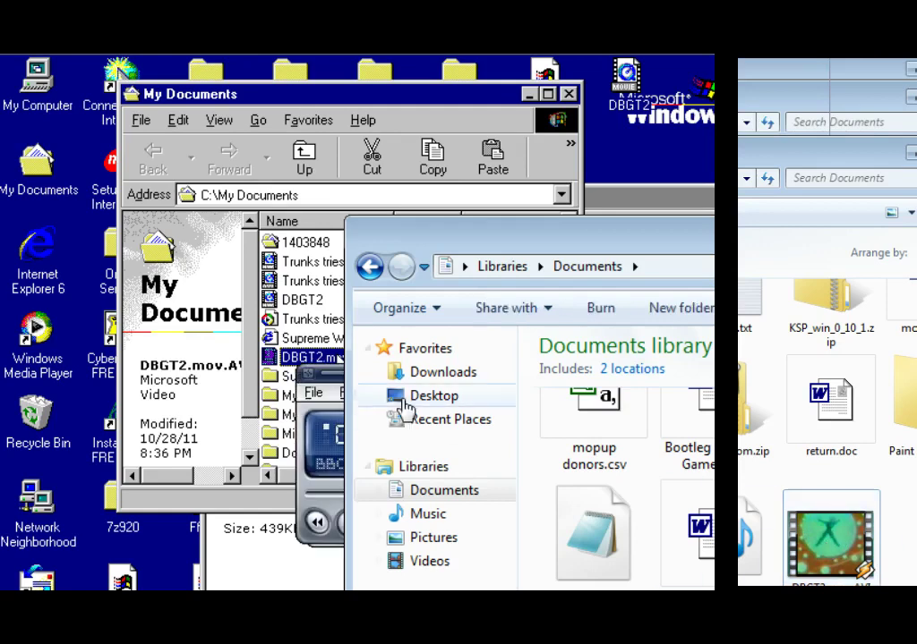
pyautogui.moveTo(517, 375); pyautogui.dragTo(322, 238)
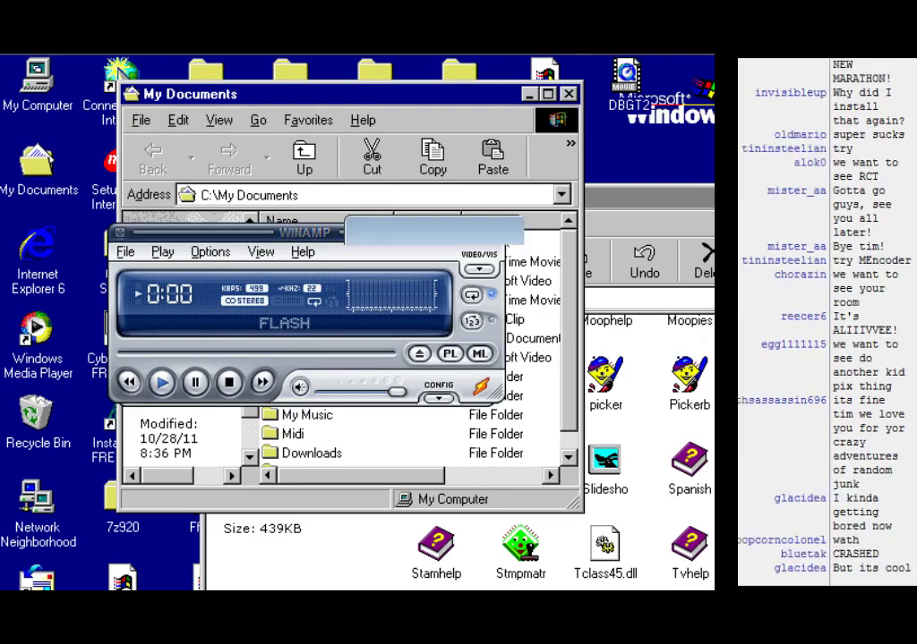
pyautogui.hotkey('alt', 'Tab')
pyautogui.click(818, 542)
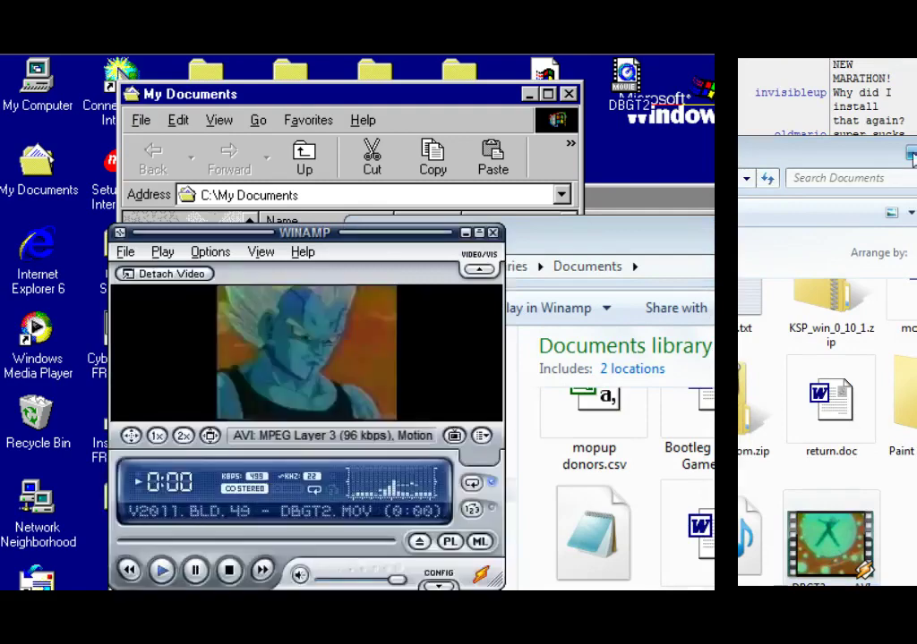
pyautogui.click(911, 157)
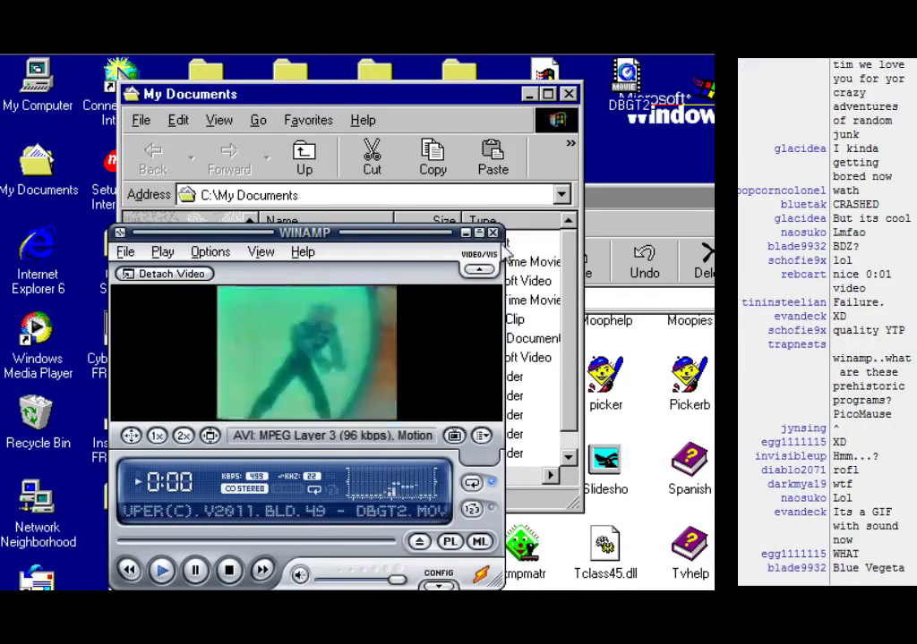
pyautogui.click(491, 233)
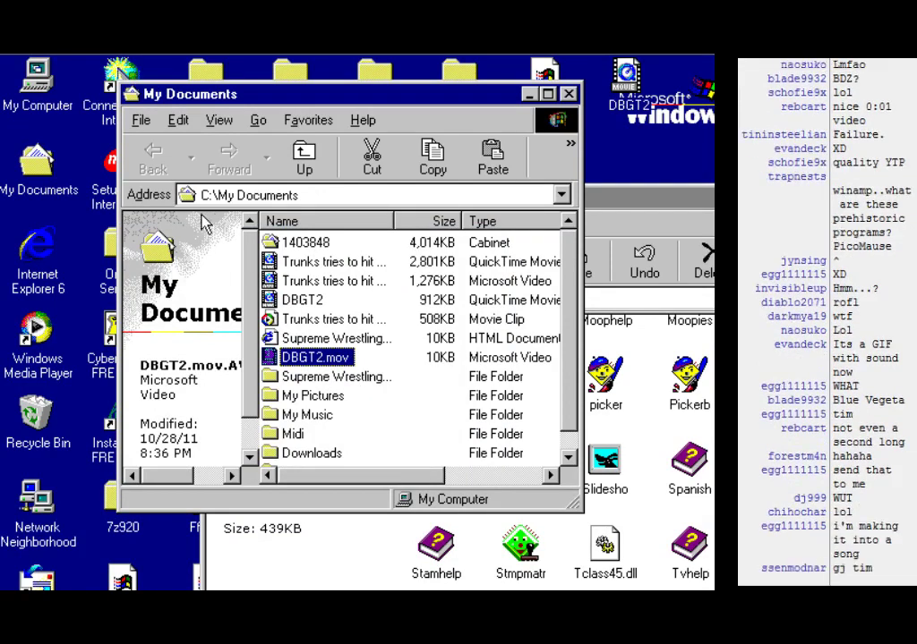
pyautogui.press('super')
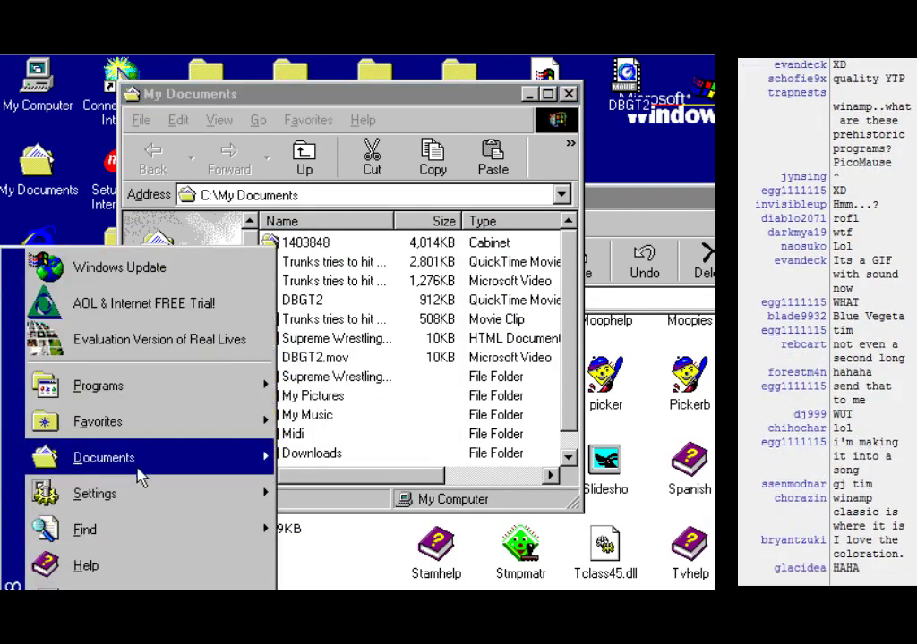
pyautogui.moveTo(139, 476)
pyautogui.click(307, 124)
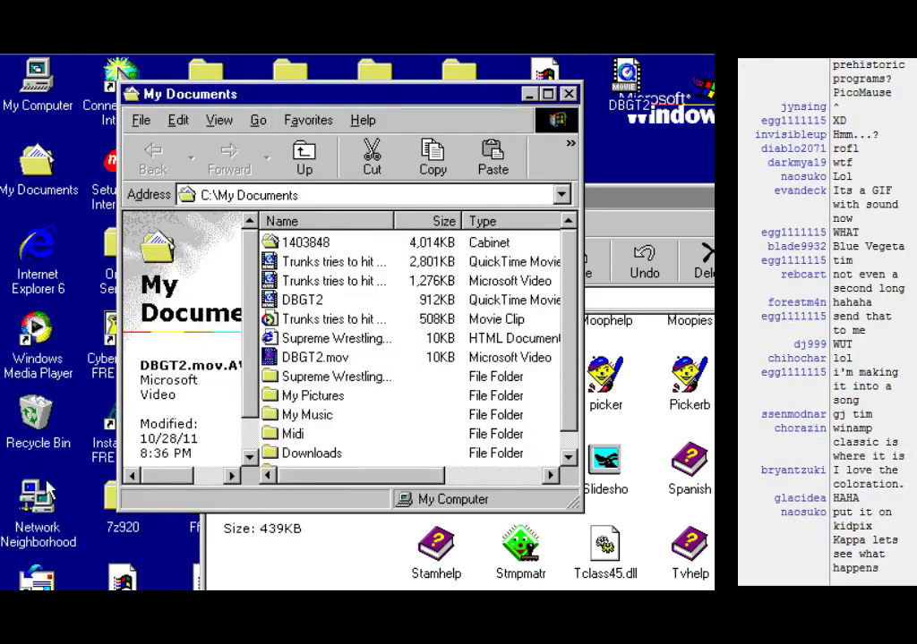
# Step: Copy DBGT2.mov.AVI from the shared Z: drive into My Documents, replacing the existing file
pyautogui.doubleClick(36, 79)
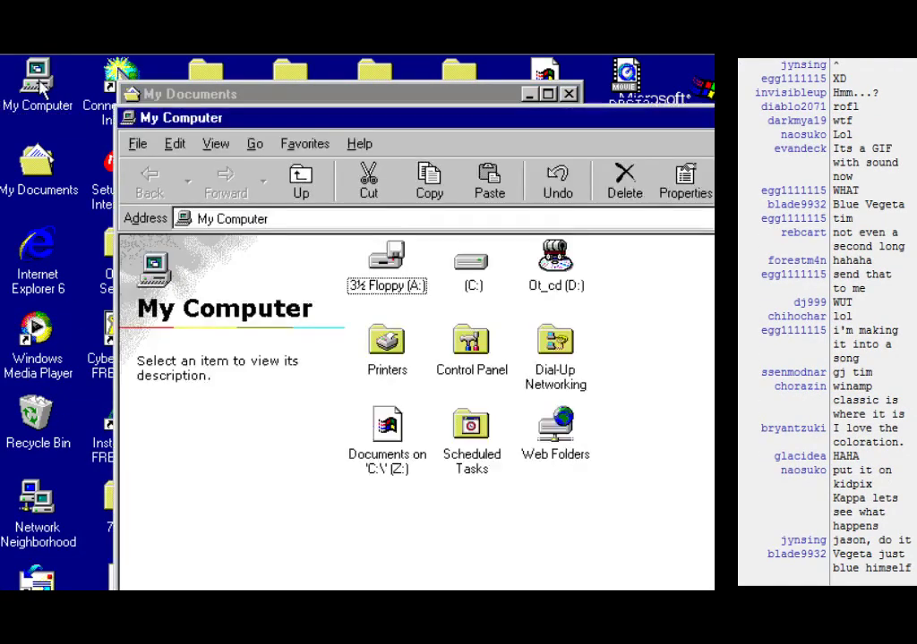
pyautogui.moveTo(439, 118); pyautogui.dragTo(597, 104)
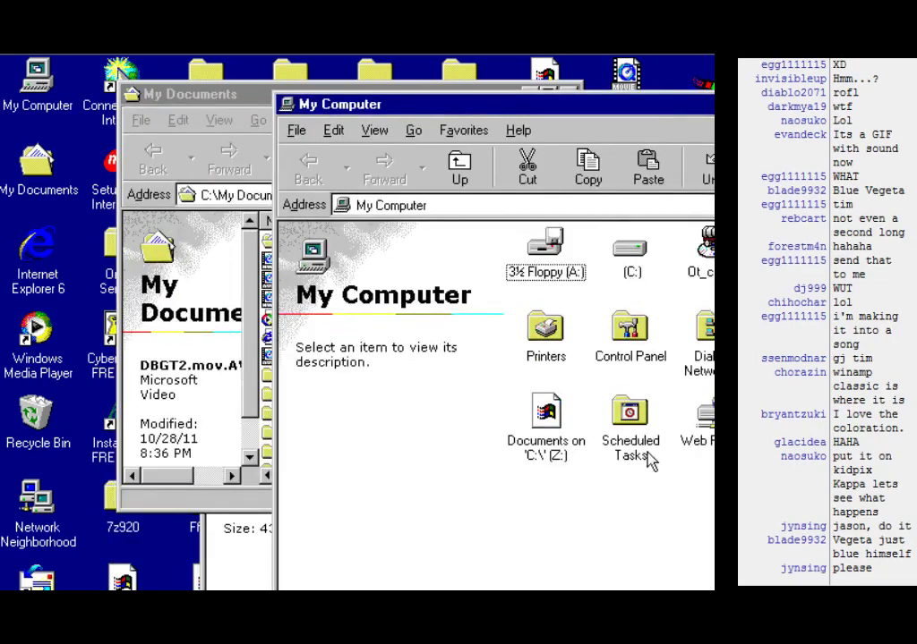
pyautogui.doubleClick(555, 448)
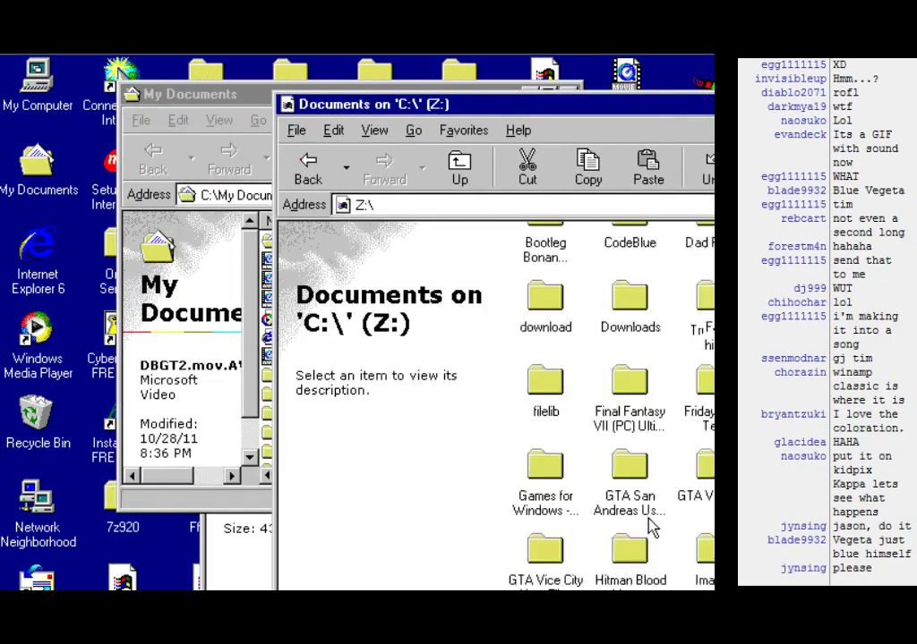
pyautogui.scroll(-5, 637, 586)
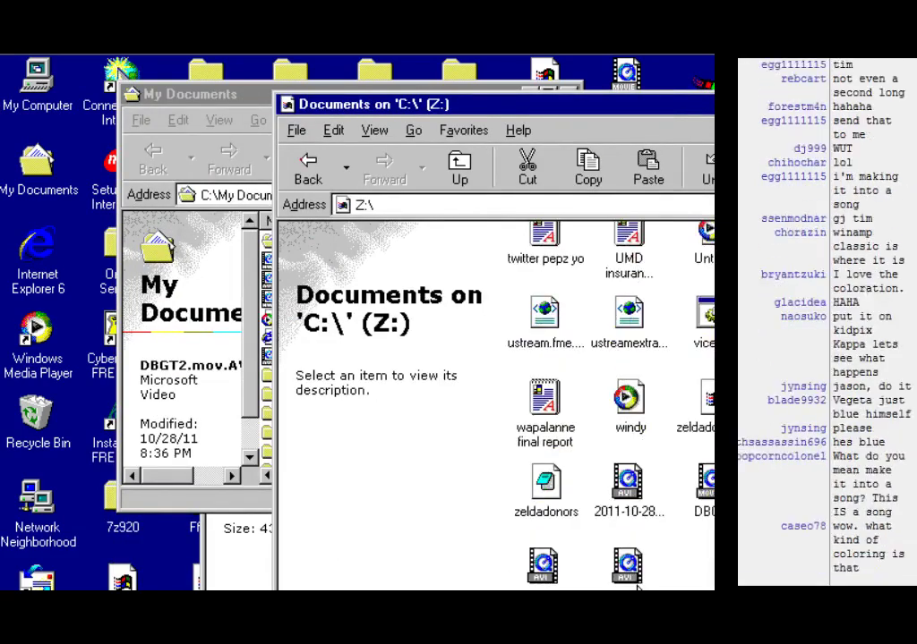
pyautogui.click(545, 566)
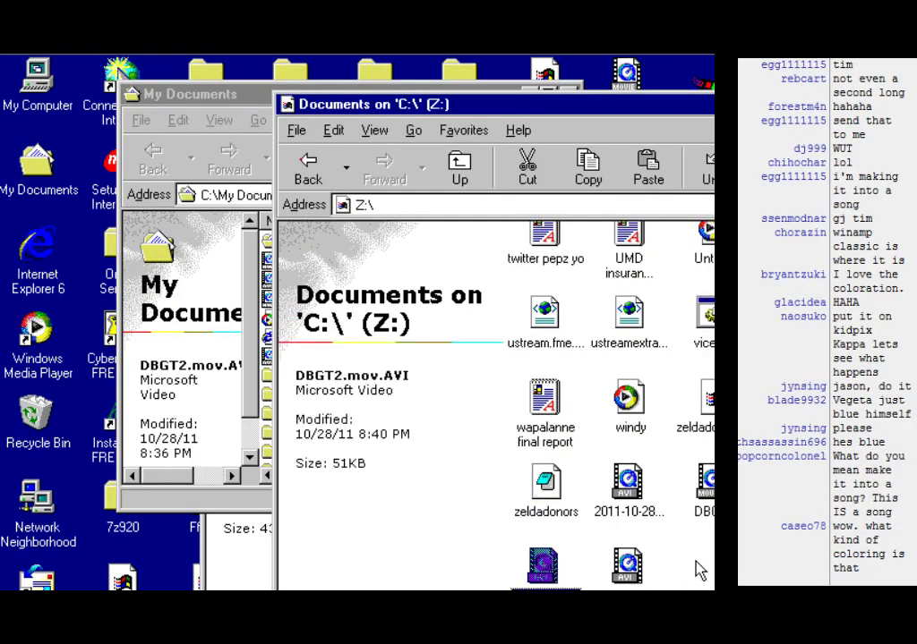
pyautogui.moveTo(530, 569)
pyautogui.mouseDown()
pyautogui.moveTo(505, 567)
pyautogui.moveTo(229, 440)
pyautogui.moveTo(266, 437)
pyautogui.moveTo(266, 524)
pyautogui.moveTo(265, 300)
pyautogui.moveTo(266, 319)
pyautogui.mouseUp()
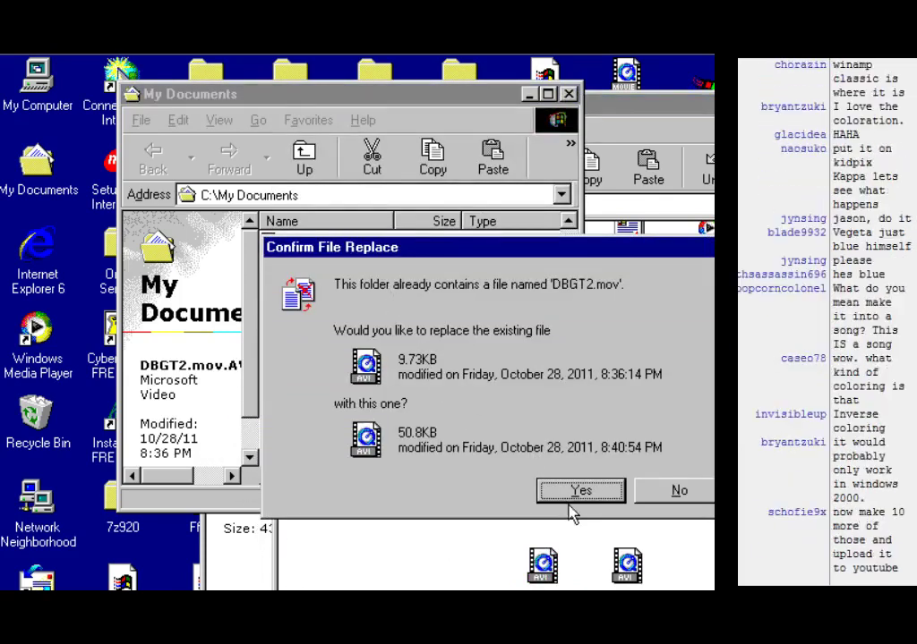
pyautogui.click(574, 494)
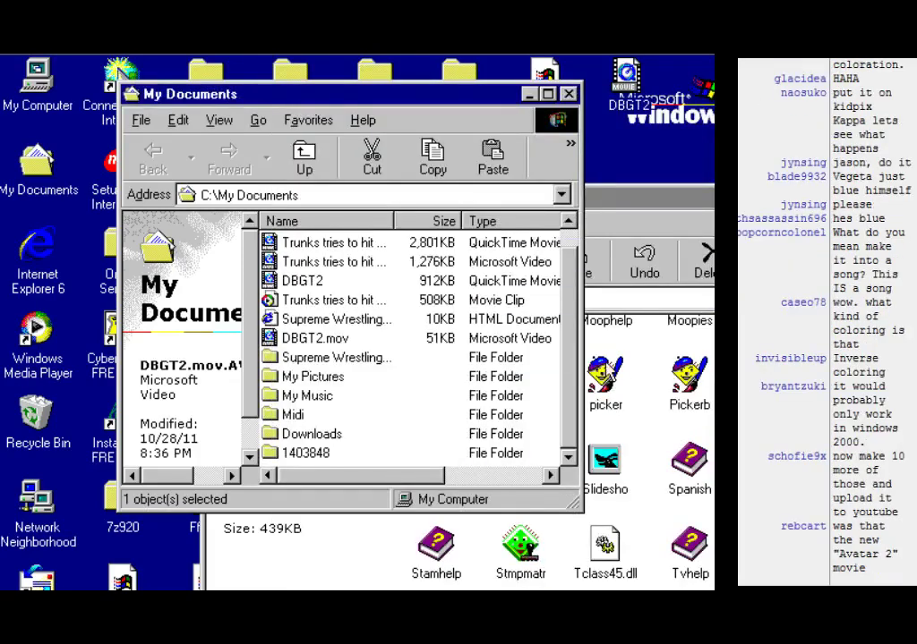
# Step: Launch Kid Pix from the Kpsdlux folder past the QuickTime warning and return to the picker
pyautogui.hotkey('alt', 'Tab')
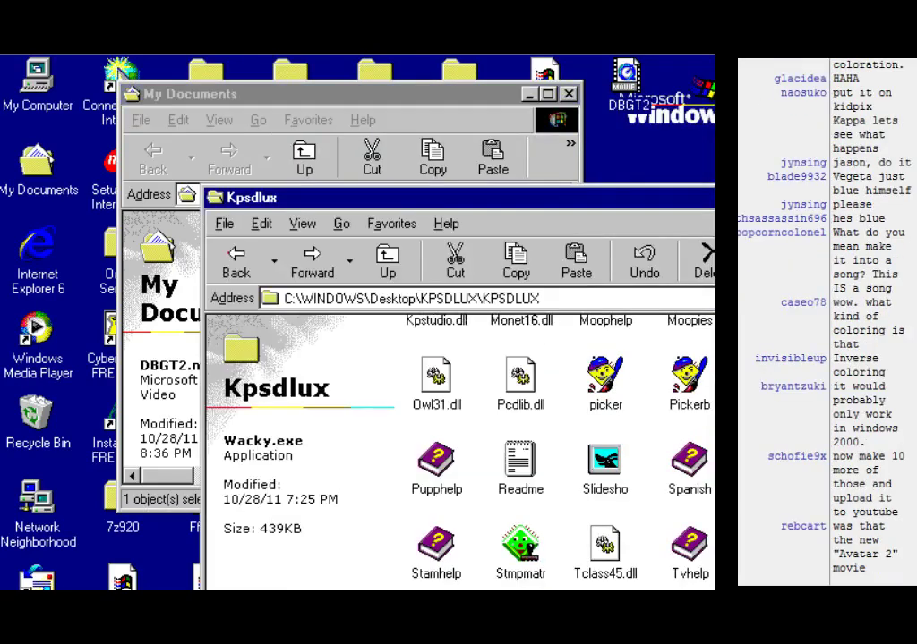
pyautogui.click(694, 484)
pyautogui.scroll(2, 695, 491)
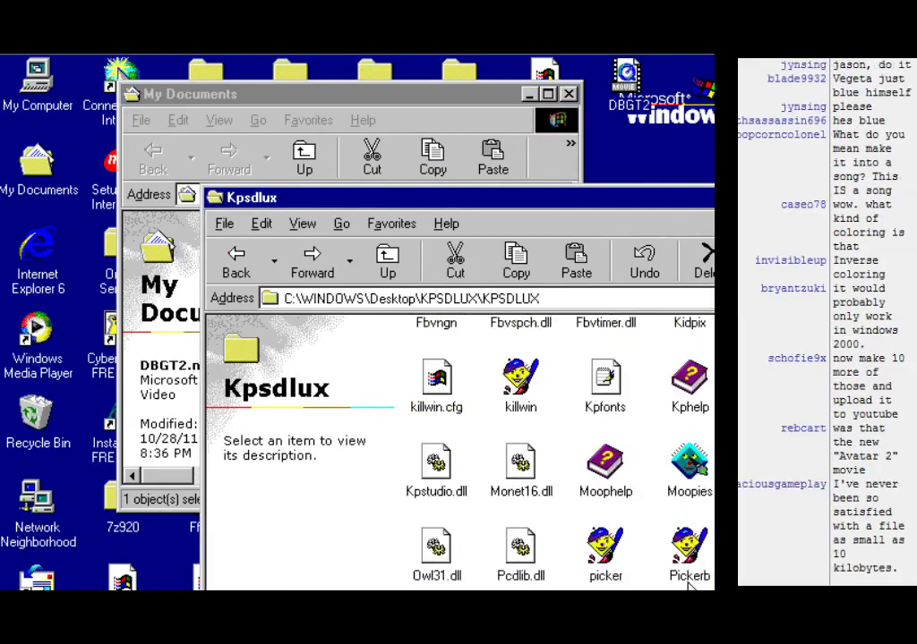
pyautogui.scroll(2, 689, 581)
pyautogui.doubleClick(691, 519)
pyautogui.click(501, 439)
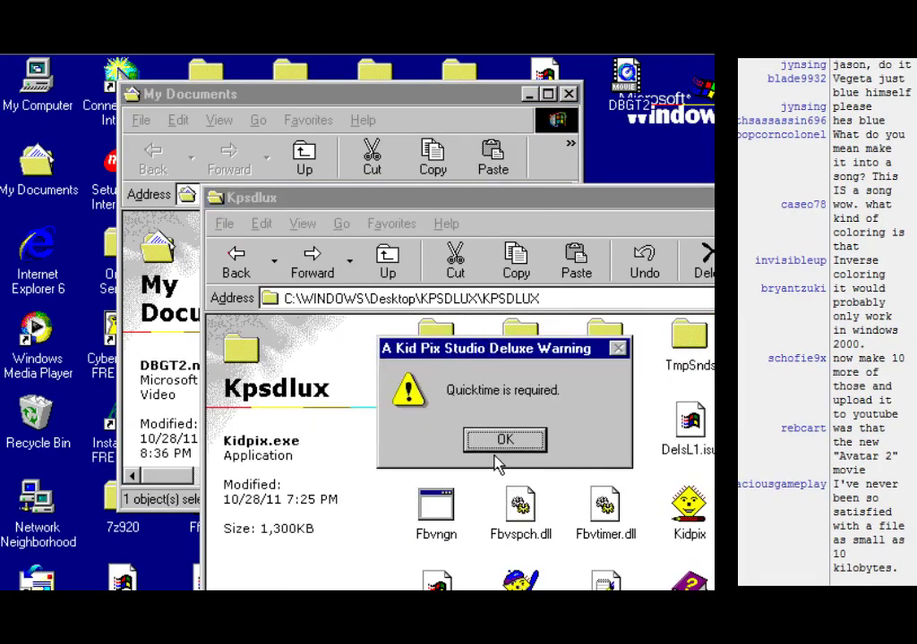
pyautogui.click(495, 447)
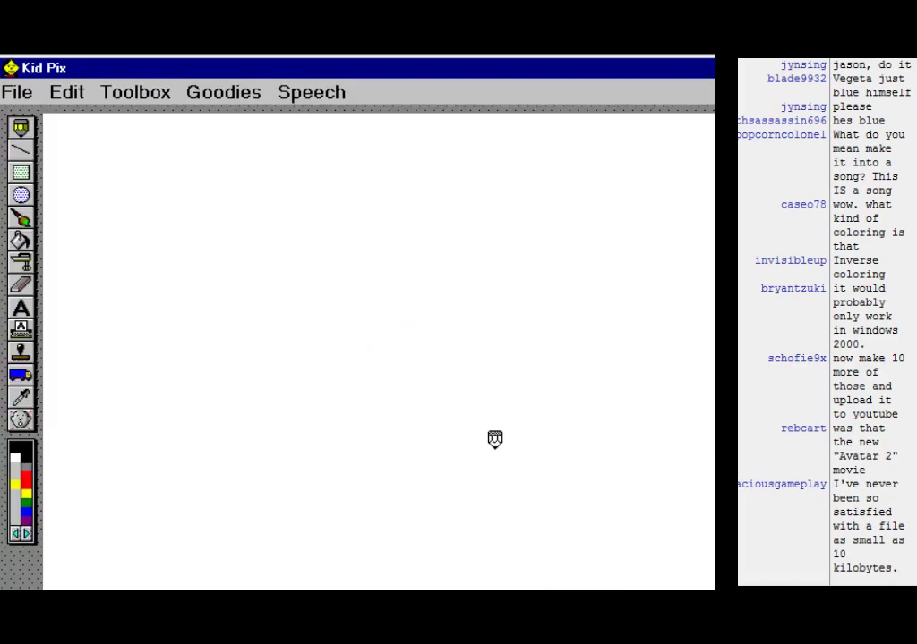
pyautogui.click(17, 92)
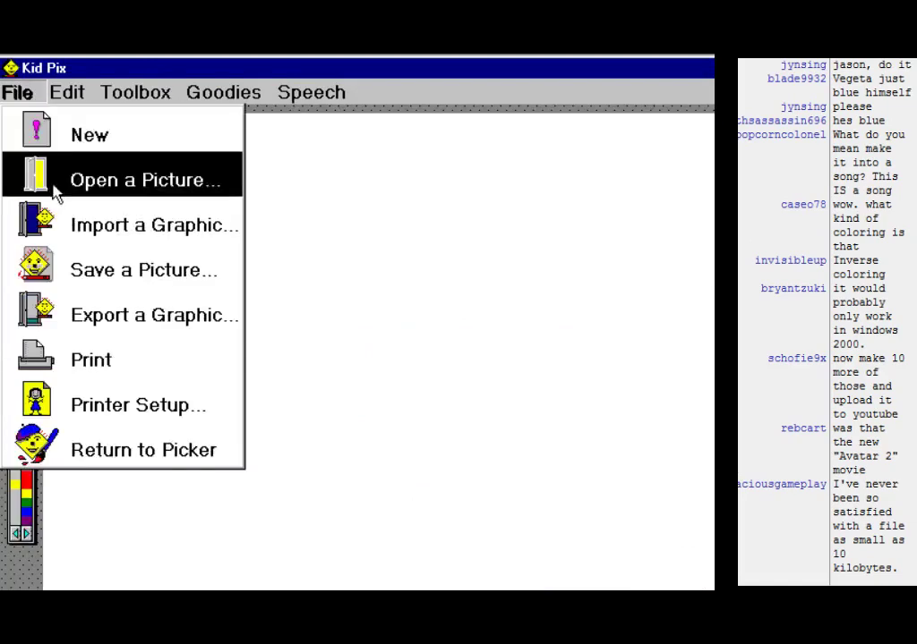
pyautogui.click(131, 458)
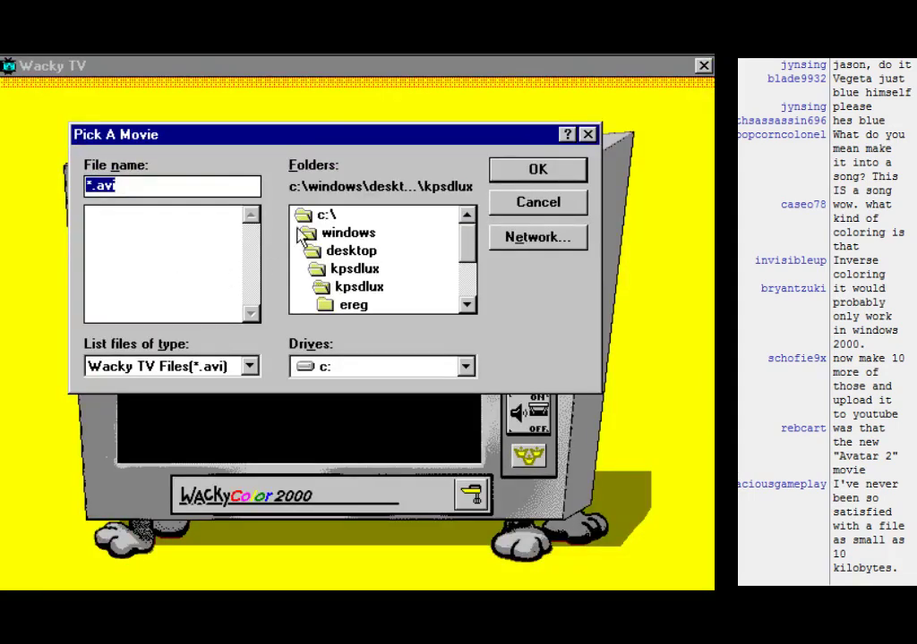
# Step: Load the re-encoded dbgt2m~1.avi from c:\mydocu~1 into Wacky TV
pyautogui.doubleClick(326, 215)
pyautogui.moveTo(467, 231); pyautogui.dragTo(466, 315)
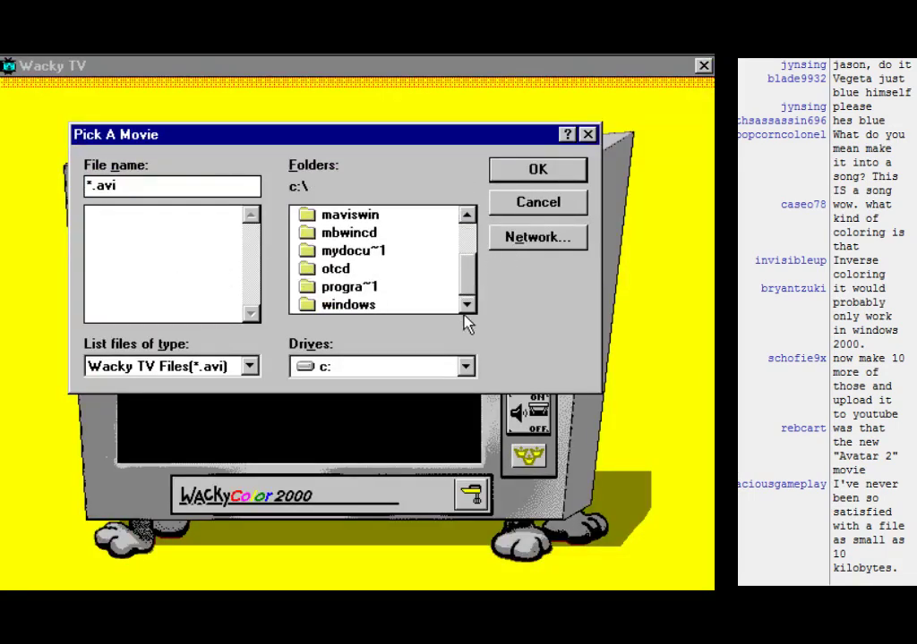
pyautogui.doubleClick(349, 251)
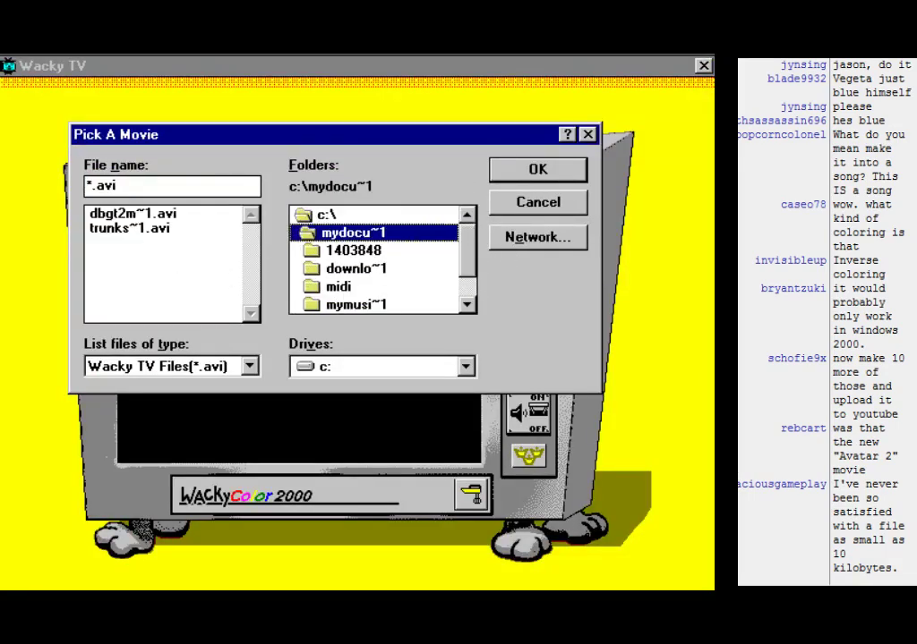
pyautogui.doubleClick(135, 215)
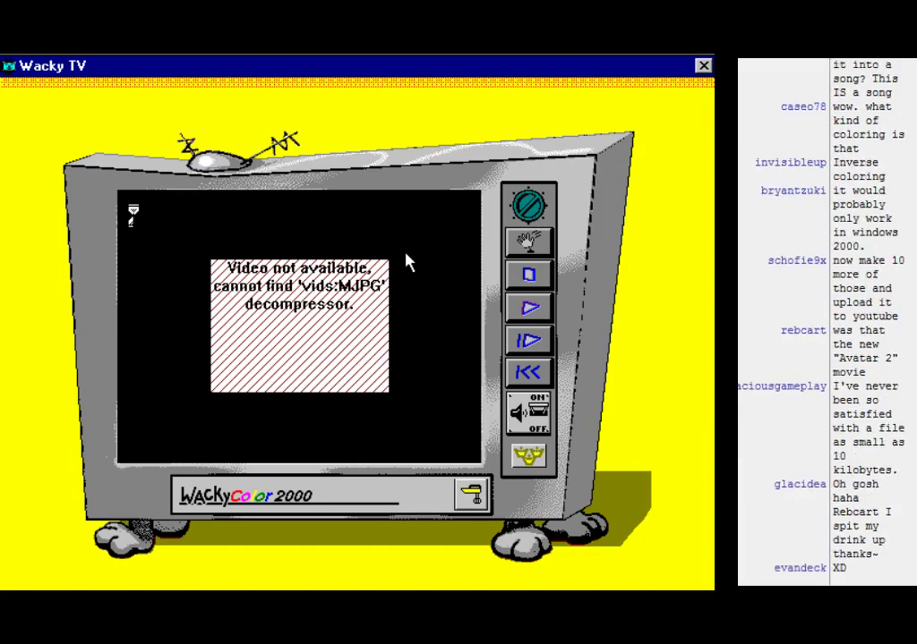
# Step: Exit Wacky TV and the picker, move the Kpsdlux window aside and bring My Documents to the front
pyautogui.click(704, 66)
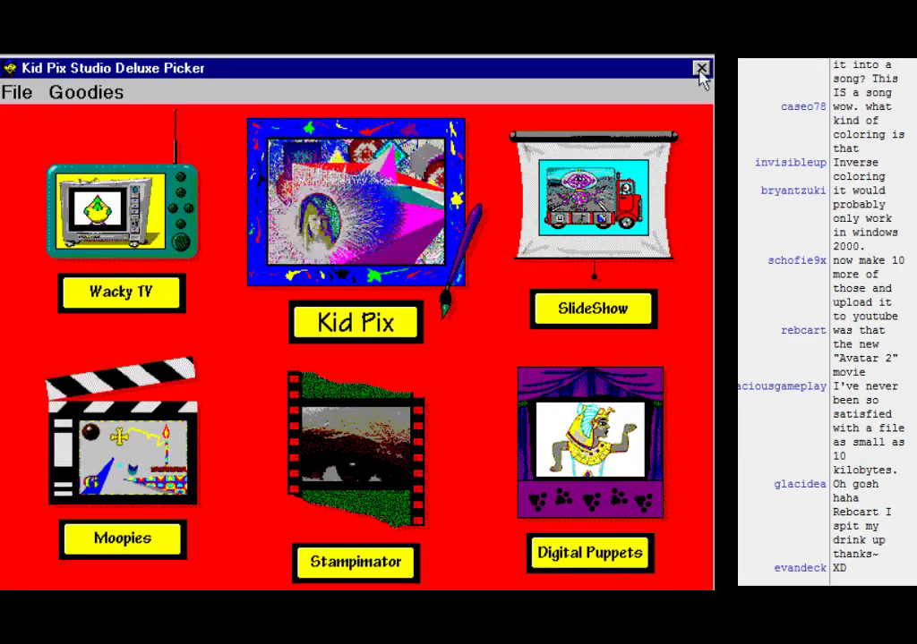
pyautogui.click(703, 66)
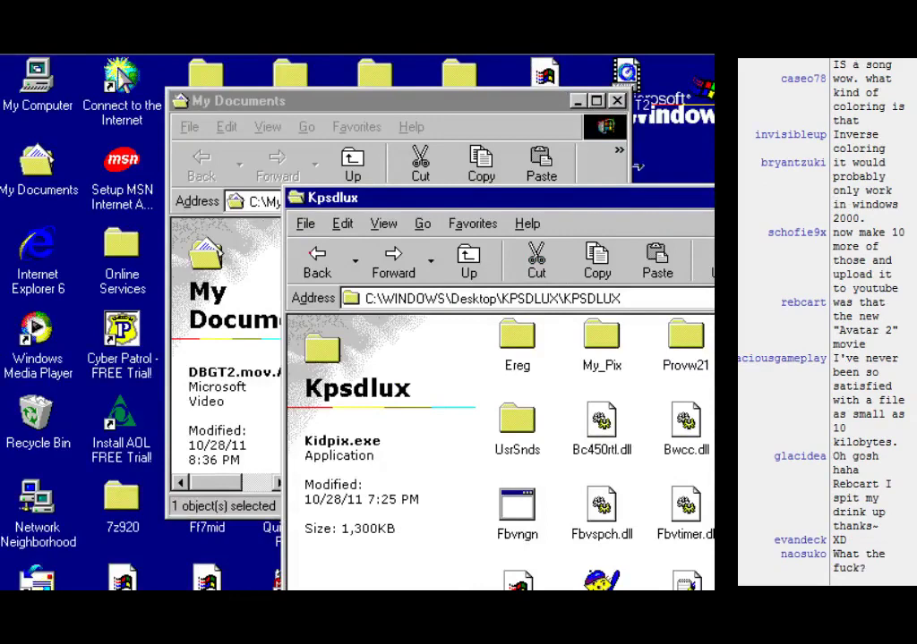
pyautogui.moveTo(640, 204); pyautogui.dragTo(666, 94)
pyautogui.click(211, 323)
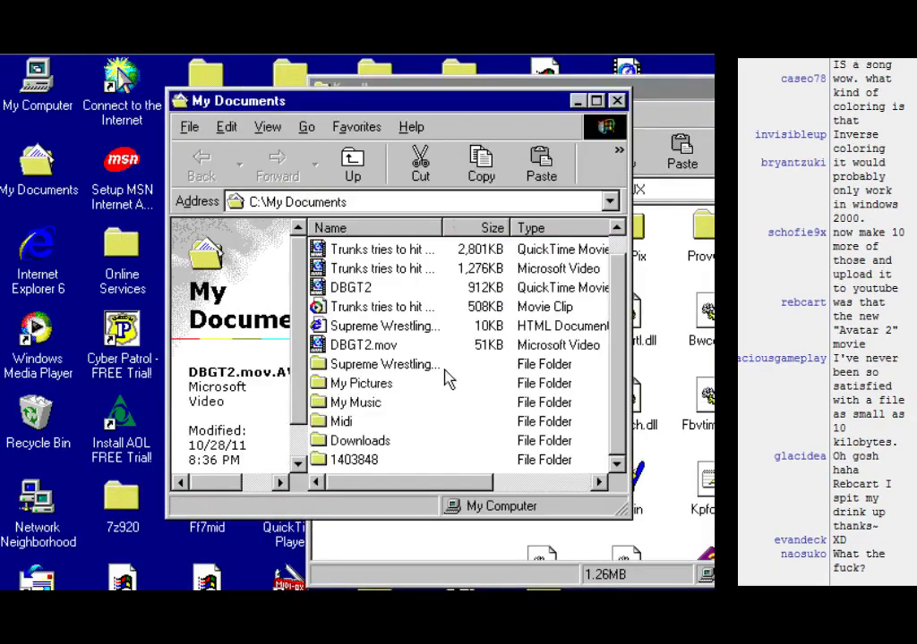
# Step: Play the DBGT2.mov AVI from My Documents in QuickTime Player, continuing past the corrupted-data warning
pyautogui.doubleClick(374, 348)
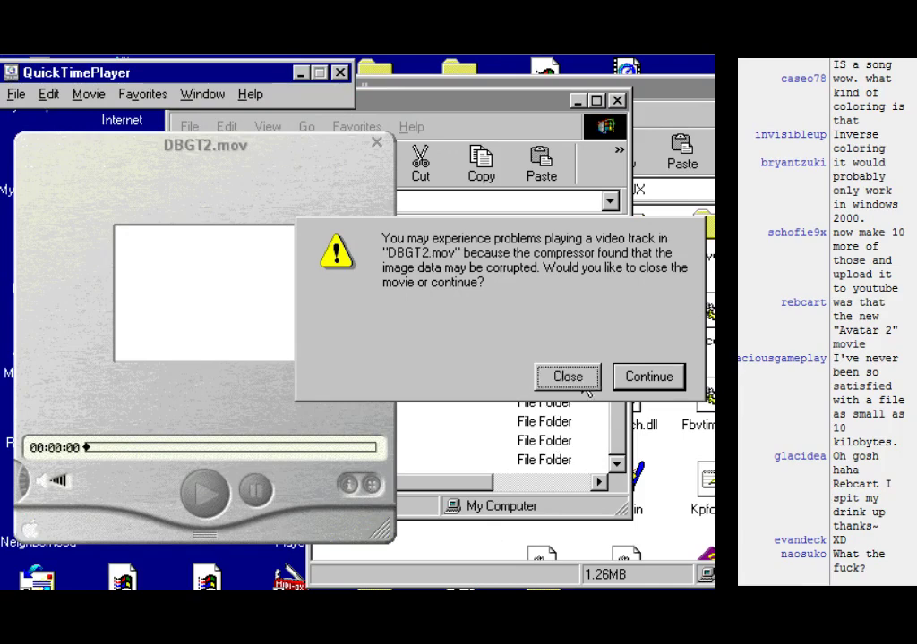
pyautogui.click(587, 381)
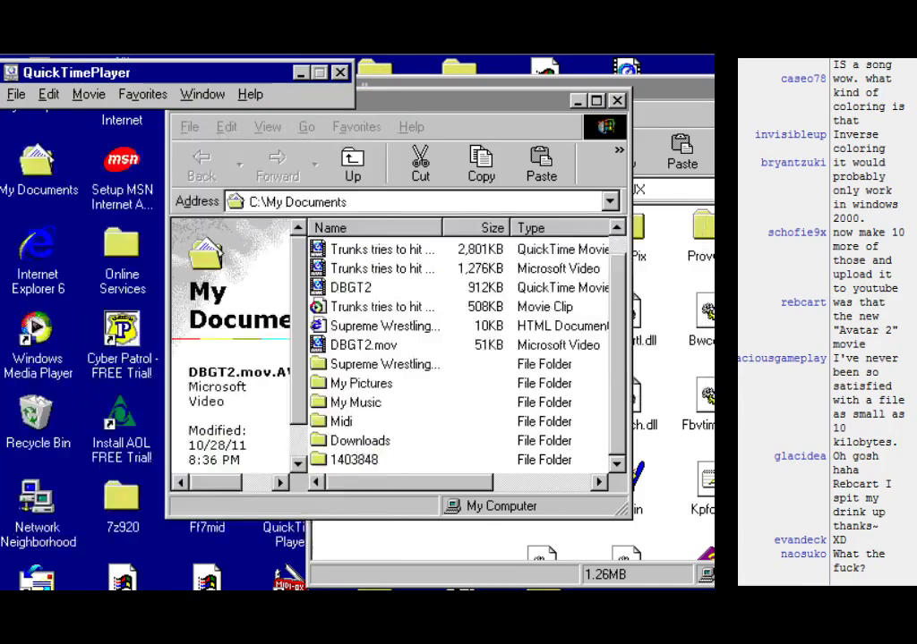
pyautogui.doubleClick(376, 346)
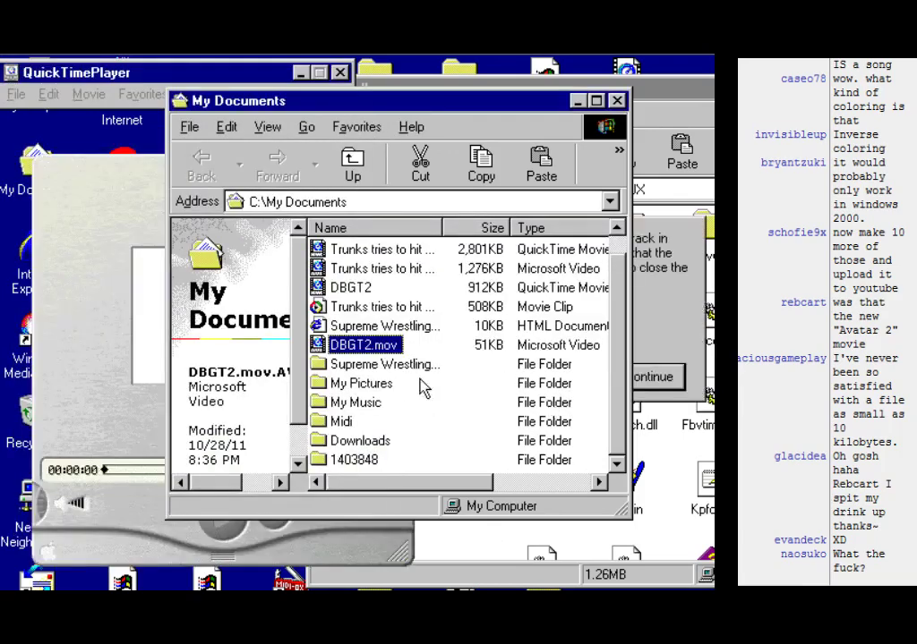
pyautogui.click(648, 377)
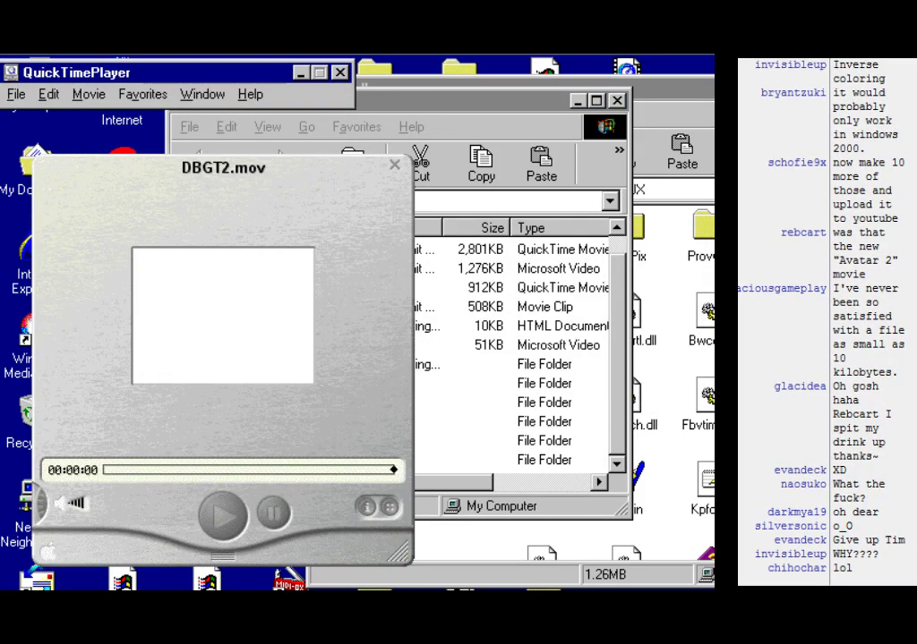
# Step: Close the DBGT2.mov player and QuickTime Player, and open the QuickTime settings from Control Panel
pyautogui.click(394, 164)
pyautogui.click(340, 73)
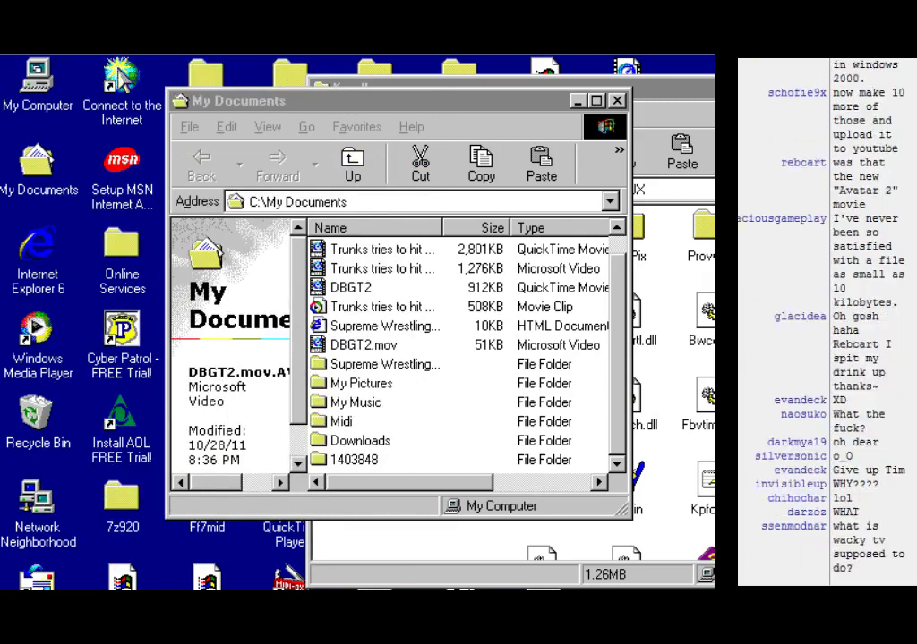
pyautogui.press('super')
pyautogui.moveTo(92, 494)
pyautogui.click(405, 488)
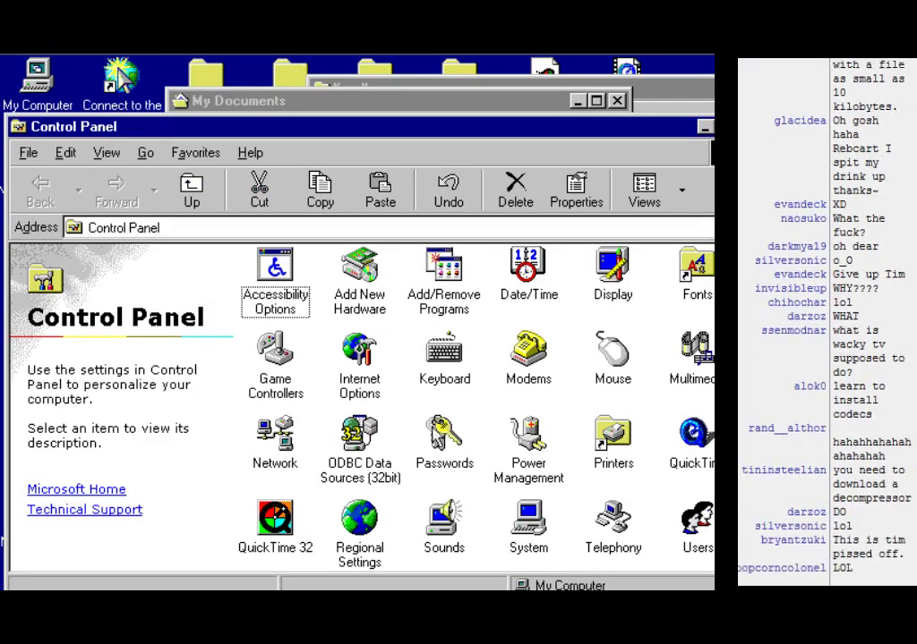
pyautogui.press('q')
pyautogui.press('Return')
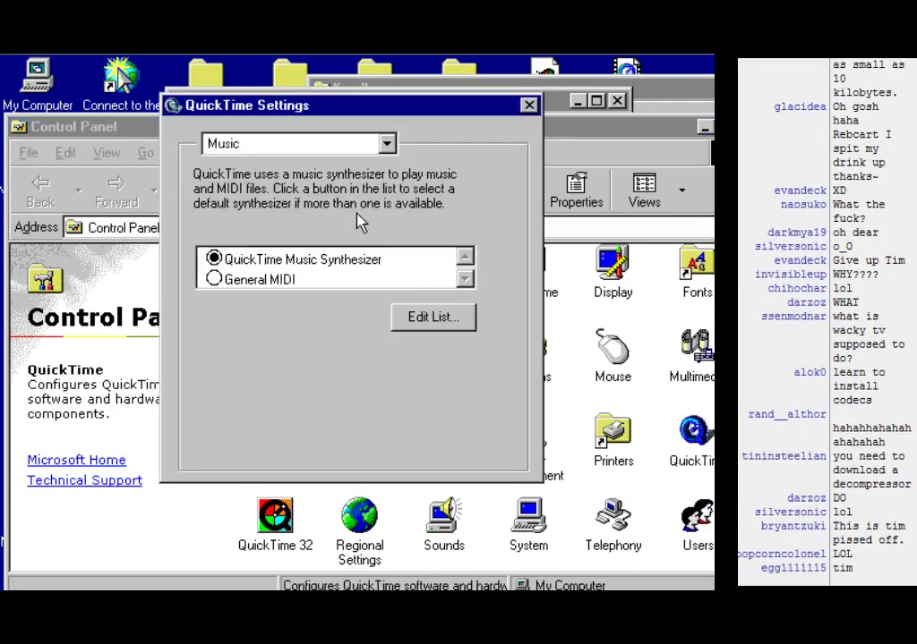
# Step: Examine the Video Settings options in QuickTime Settings and look over the other available settings categories
pyautogui.click(387, 143)
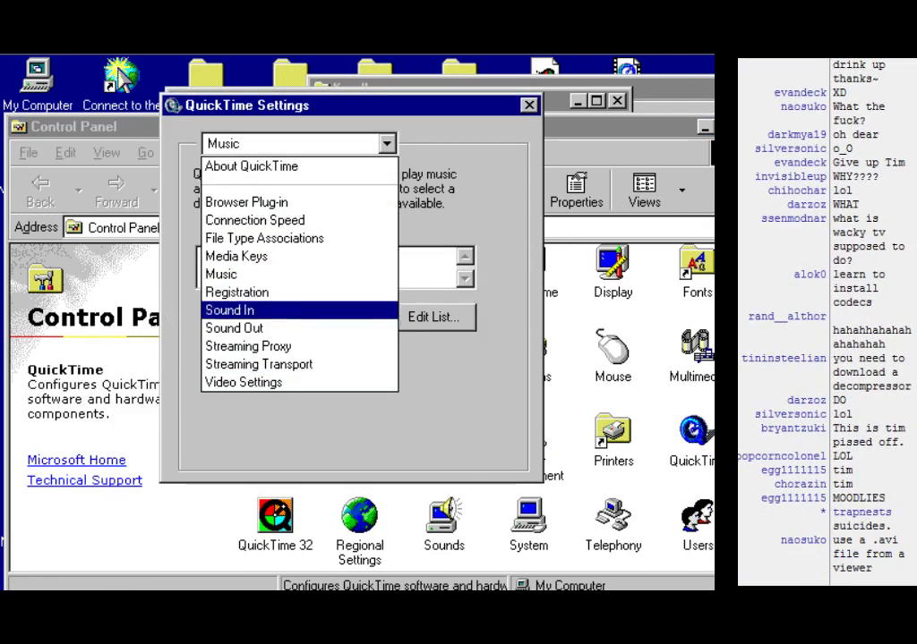
pyautogui.click(271, 383)
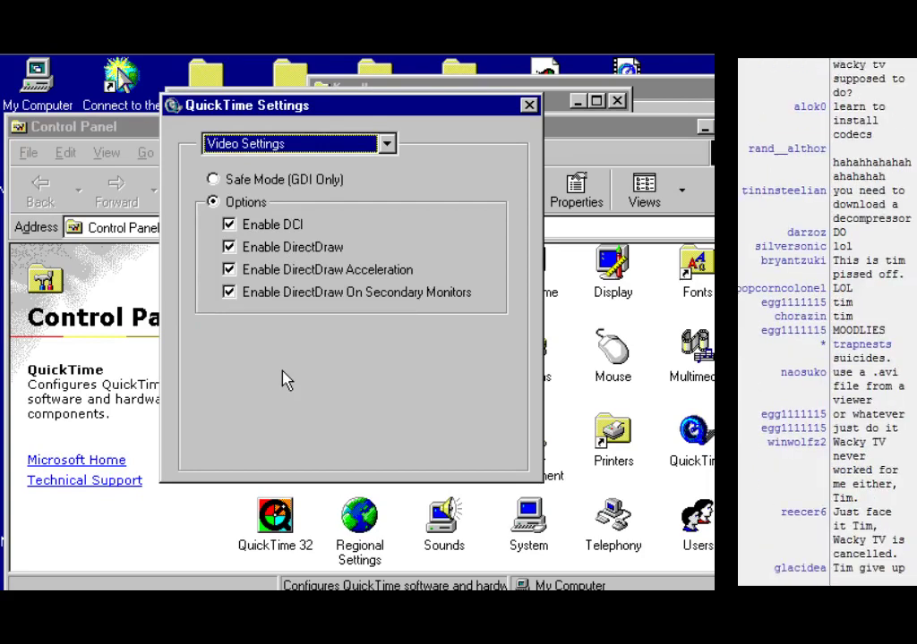
pyautogui.click(340, 149)
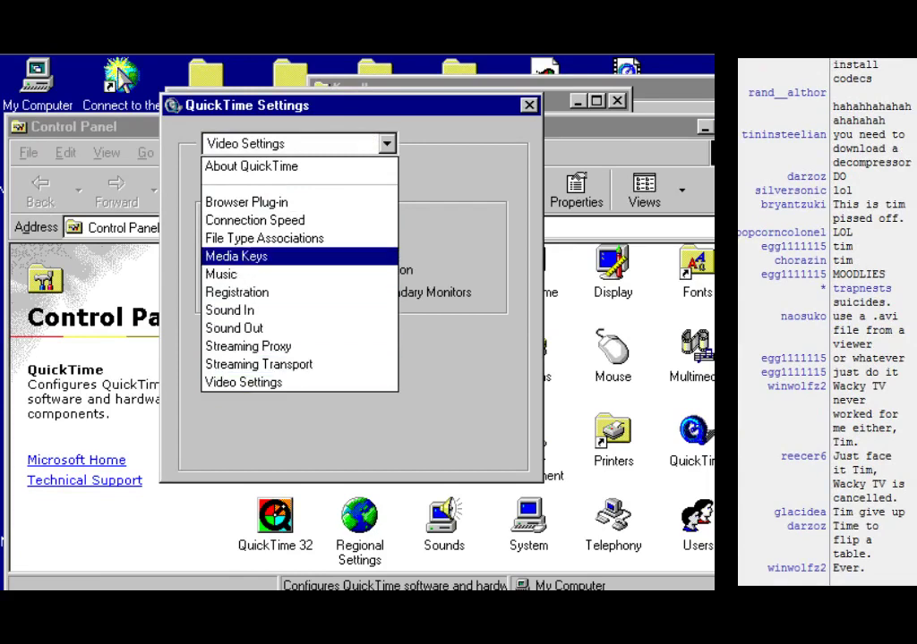
pyautogui.click(479, 148)
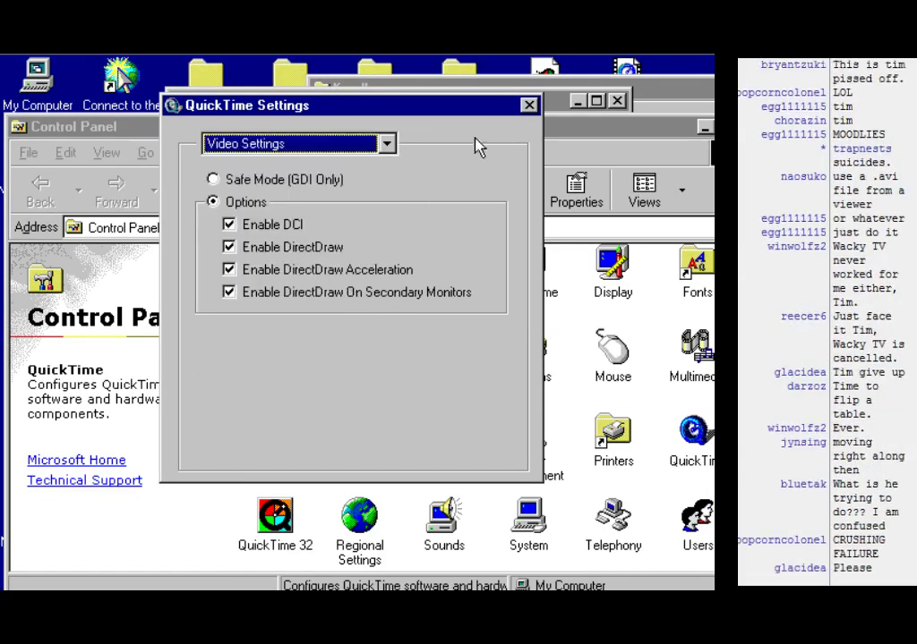
# Step: Close the QuickTime Settings dialog and clear the Control Panel and My Documents windows off the desktop
pyautogui.click(529, 105)
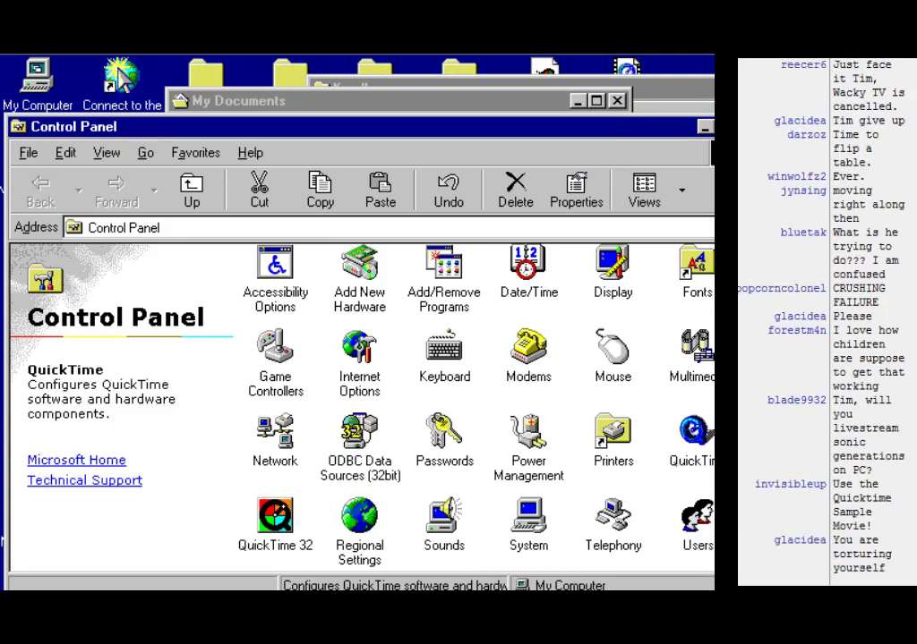
pyautogui.click(705, 127)
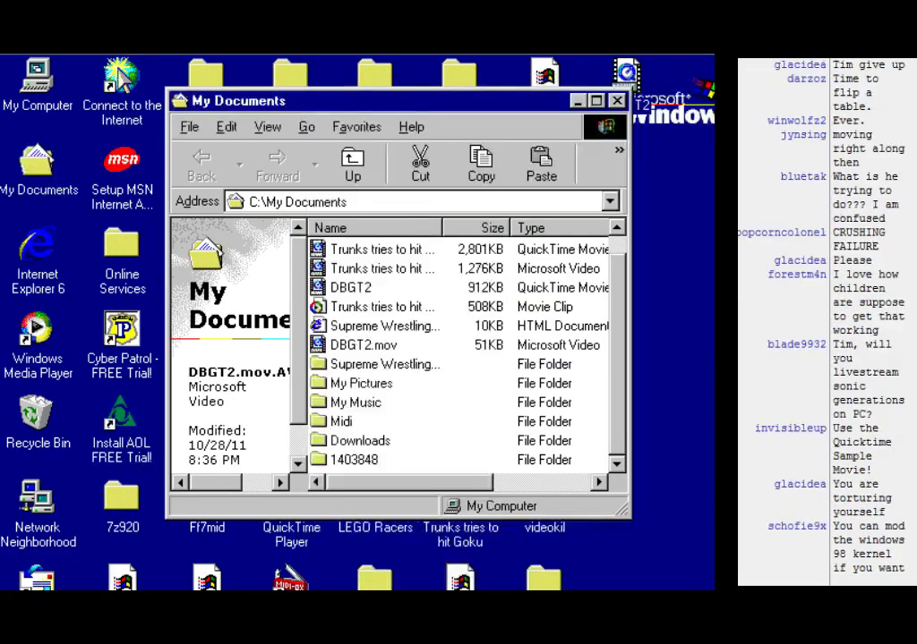
pyautogui.hotkey('alt', 'F4')
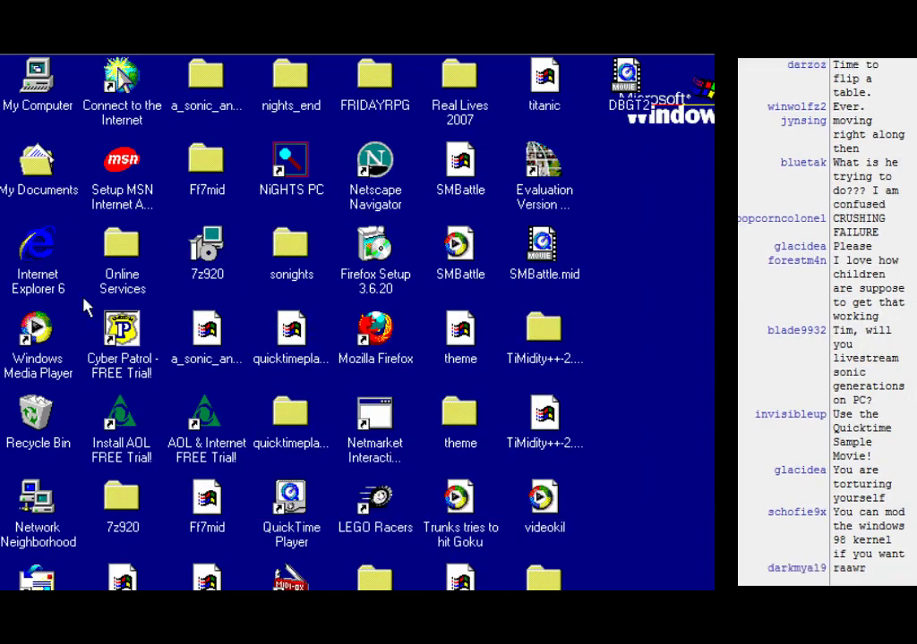
# Step: Launch QuickTime Player from the desktop and select the Sample movie from the QuickTime folder for opening
pyautogui.doubleClick(291, 498)
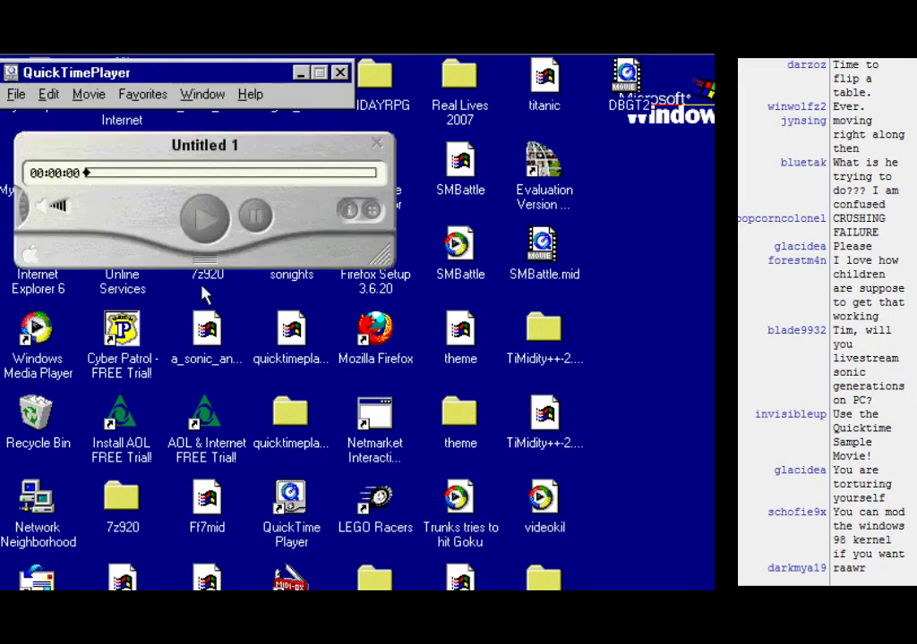
pyautogui.click(16, 94)
pyautogui.click(35, 135)
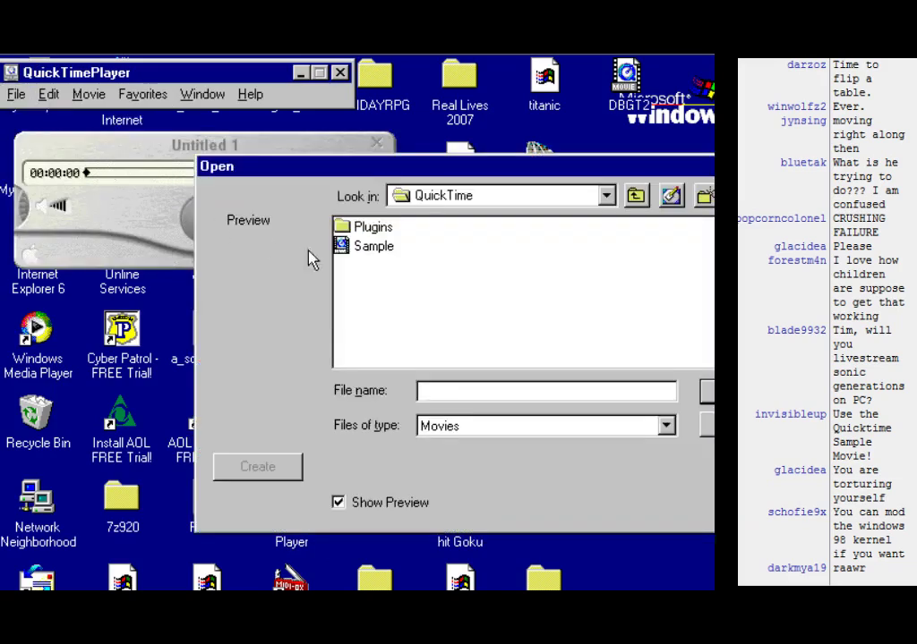
pyautogui.moveTo(376, 248)
pyautogui.mouseDown()
pyautogui.moveTo(398, 301)
pyautogui.moveTo(415, 268)
pyautogui.moveTo(374, 264)
pyautogui.mouseUp()
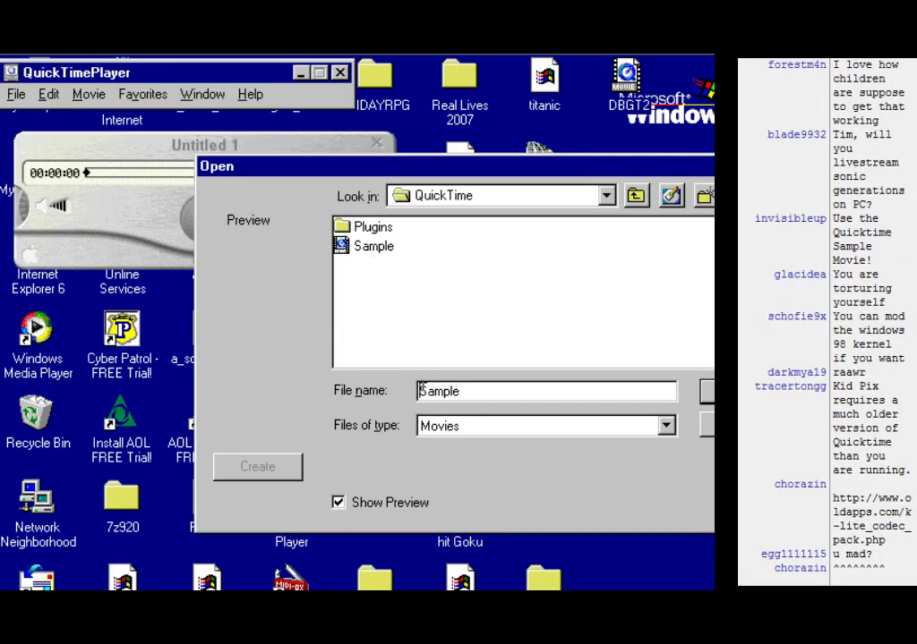
pyautogui.moveTo(894, 525); pyautogui.dragTo(743, 573)
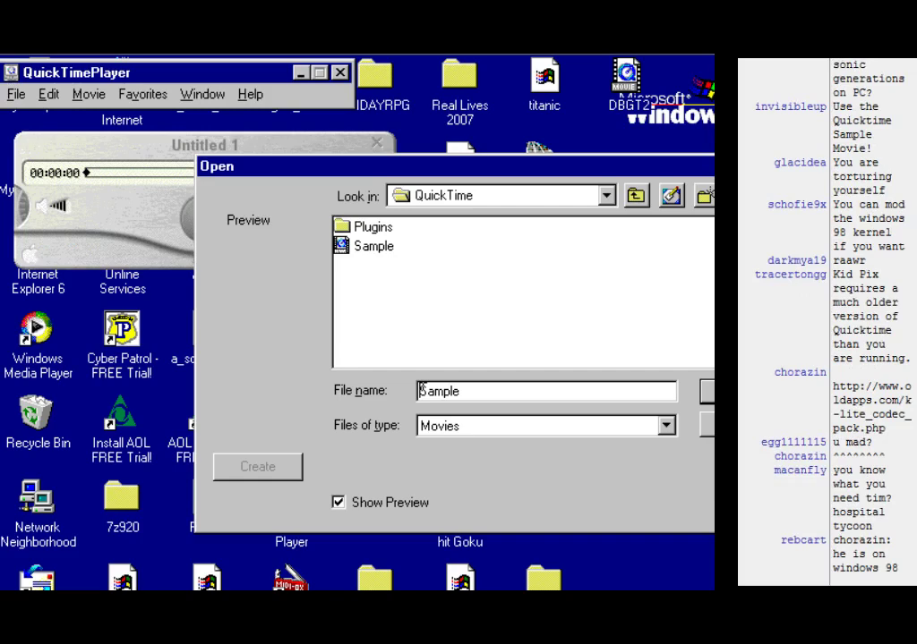
pyautogui.hotkey('alt', 'Tab')
pyautogui.rightClick(295, 166)
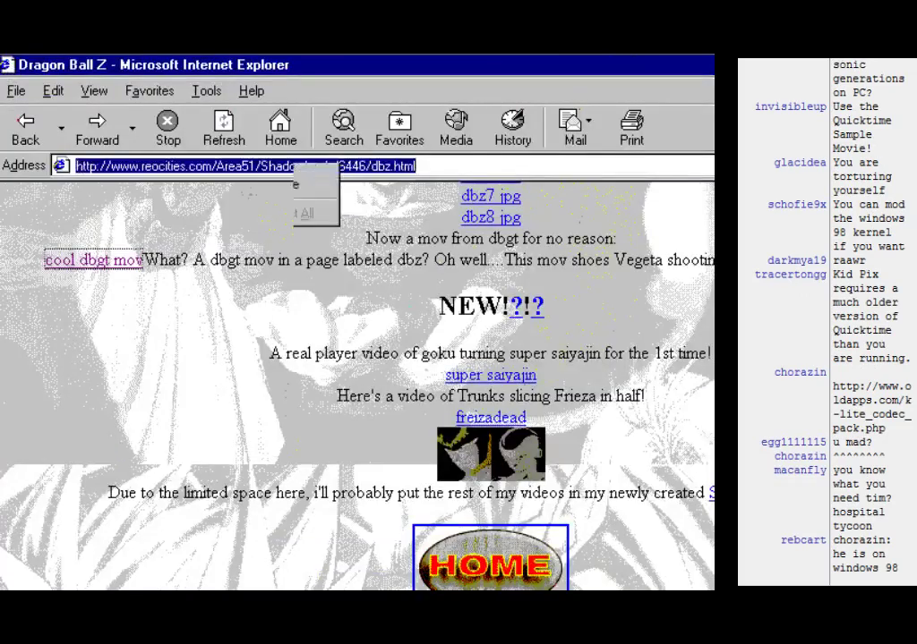
pyautogui.click(337, 243)
pyautogui.press('Return')
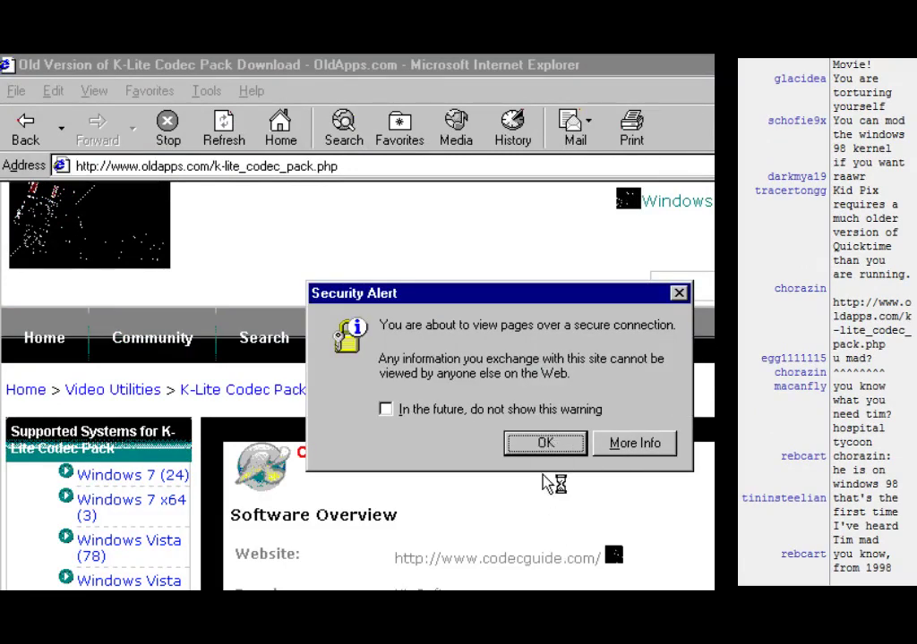
pyautogui.click(553, 443)
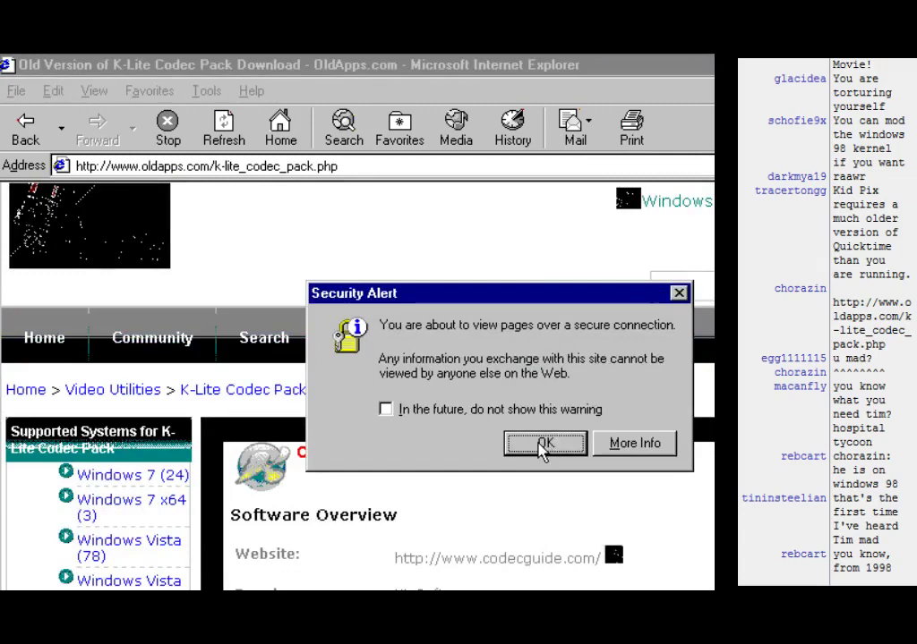
# Step: Look through the list of old K-Lite Codec Pack versions and open the page for version 5.9.0
pyautogui.scroll(-6, 562, 466)
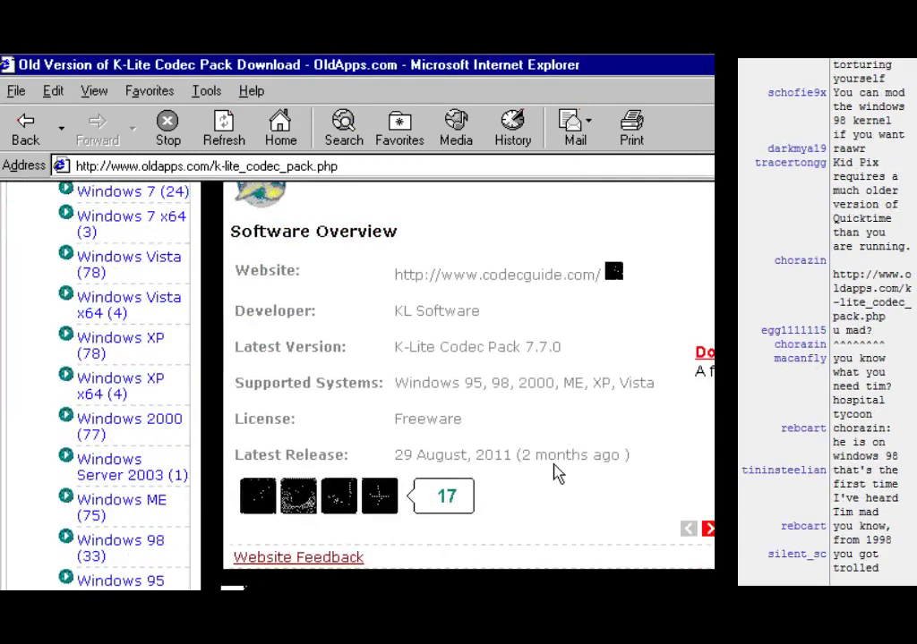
pyautogui.scroll(-4, 402, 395)
pyautogui.scroll(3, 375, 377)
pyautogui.middleClick(374, 377)
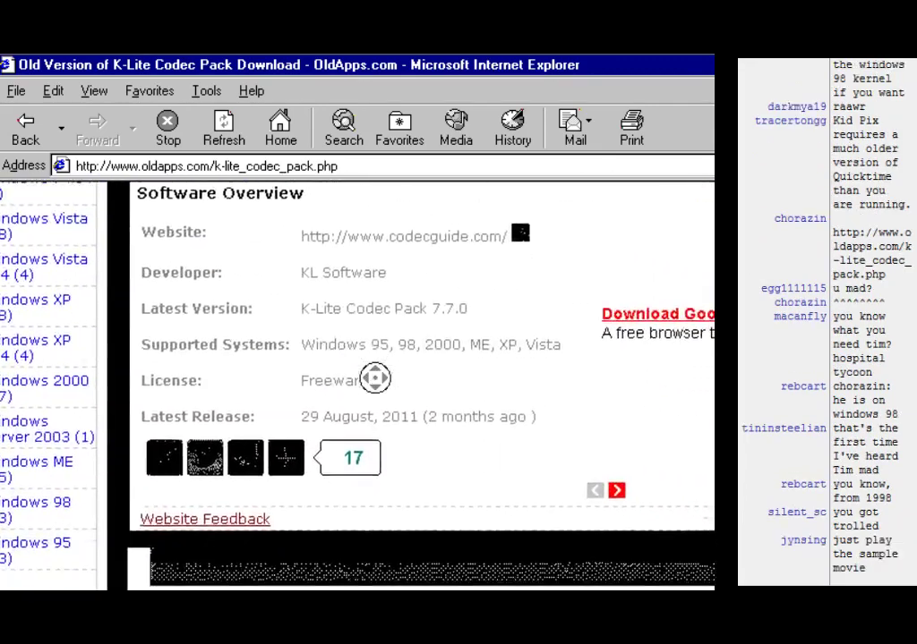
pyautogui.click(606, 281)
pyautogui.scroll(-15, 605, 281)
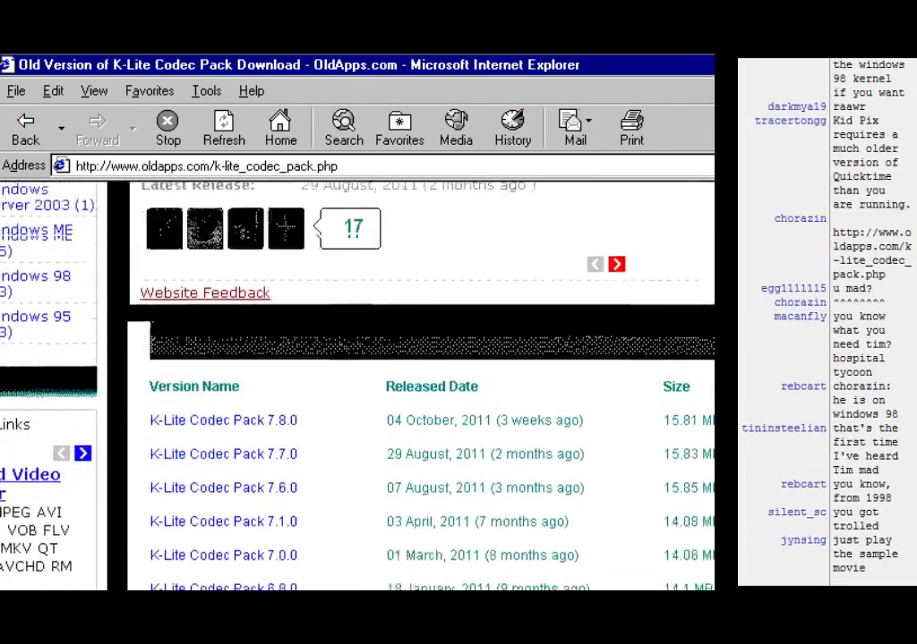
pyautogui.scroll(-6, 603, 277)
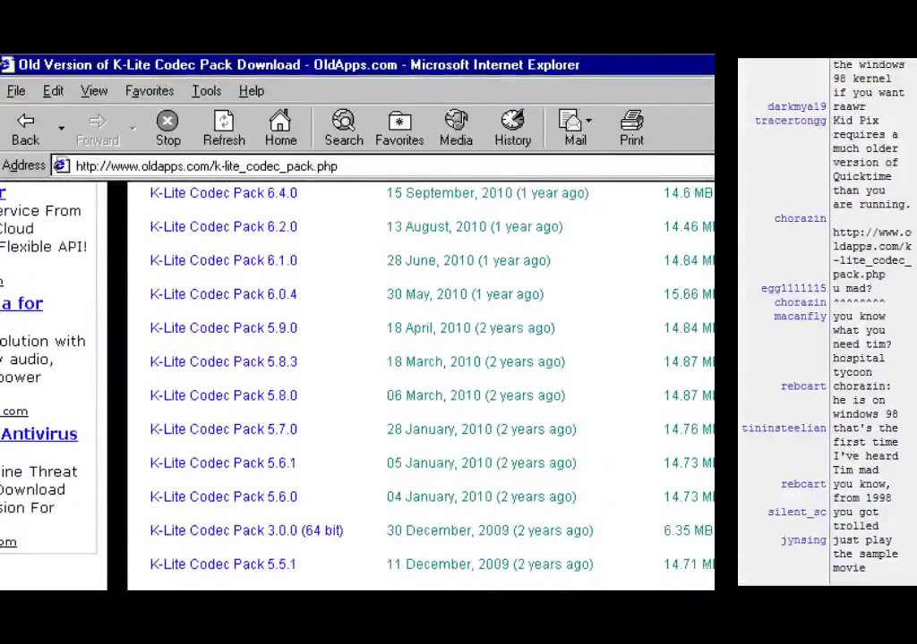
pyautogui.scroll(9, 605, 281)
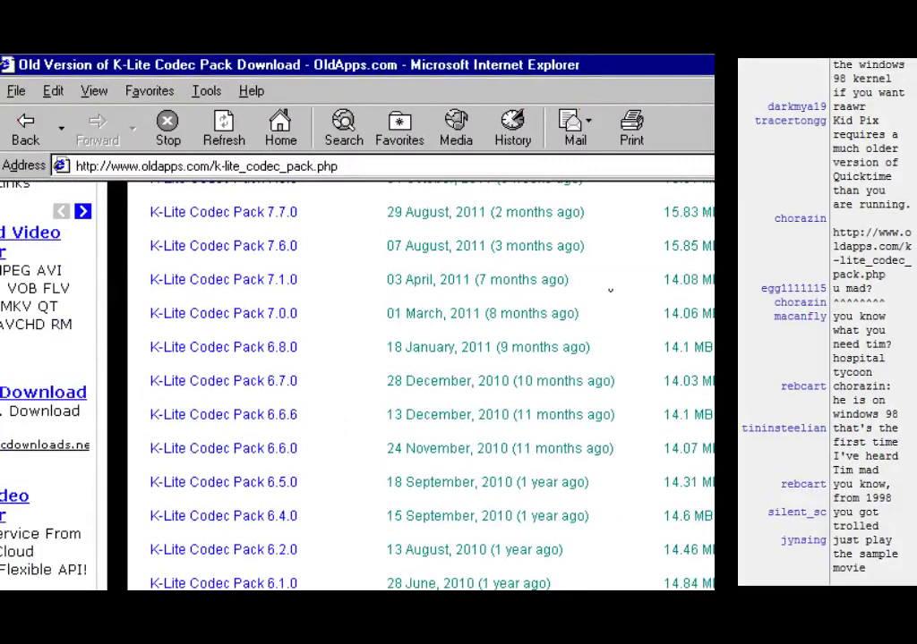
pyautogui.scroll(3, 609, 291)
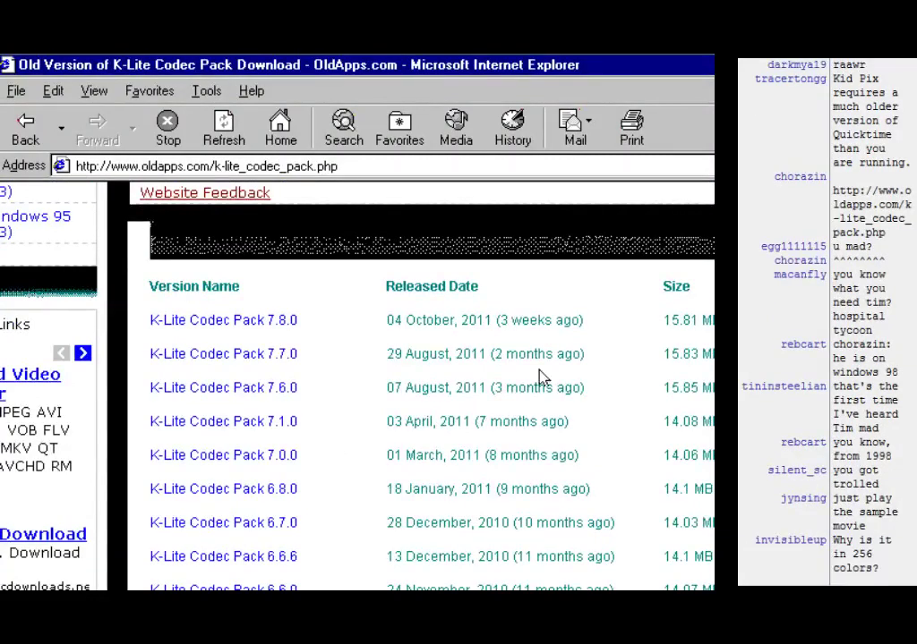
pyautogui.click(277, 353)
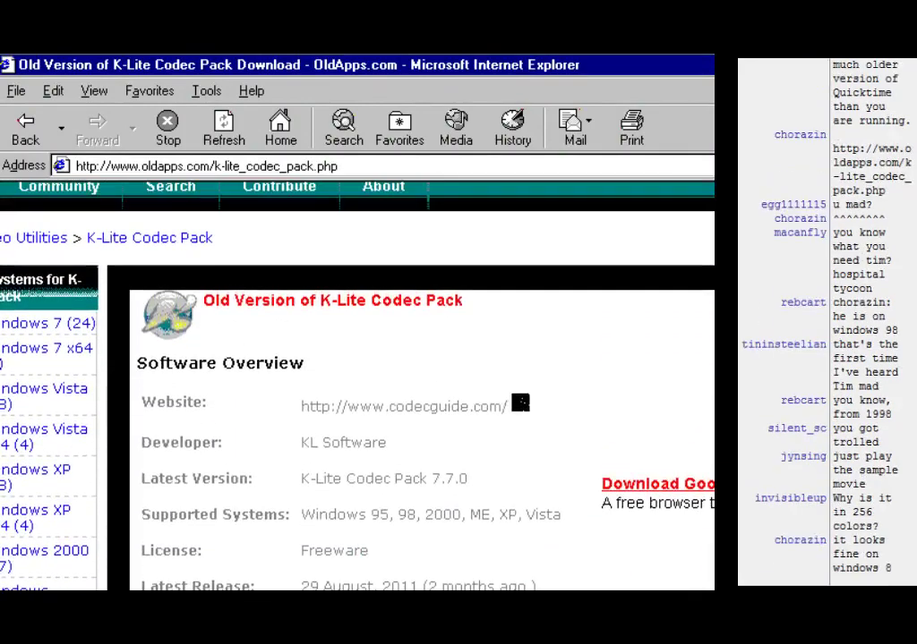
pyautogui.scroll(-15, 329, 347)
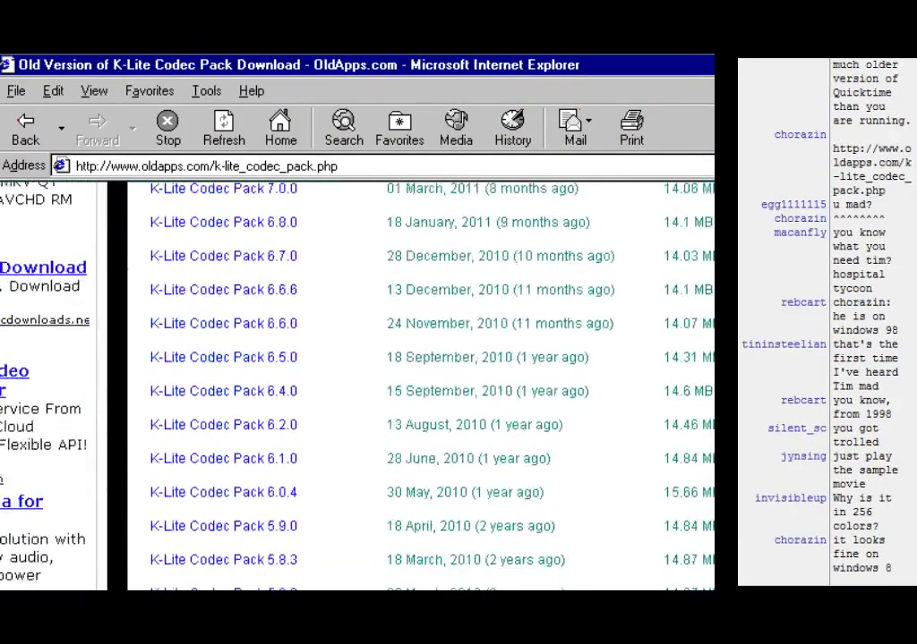
pyautogui.scroll(5, 277, 526)
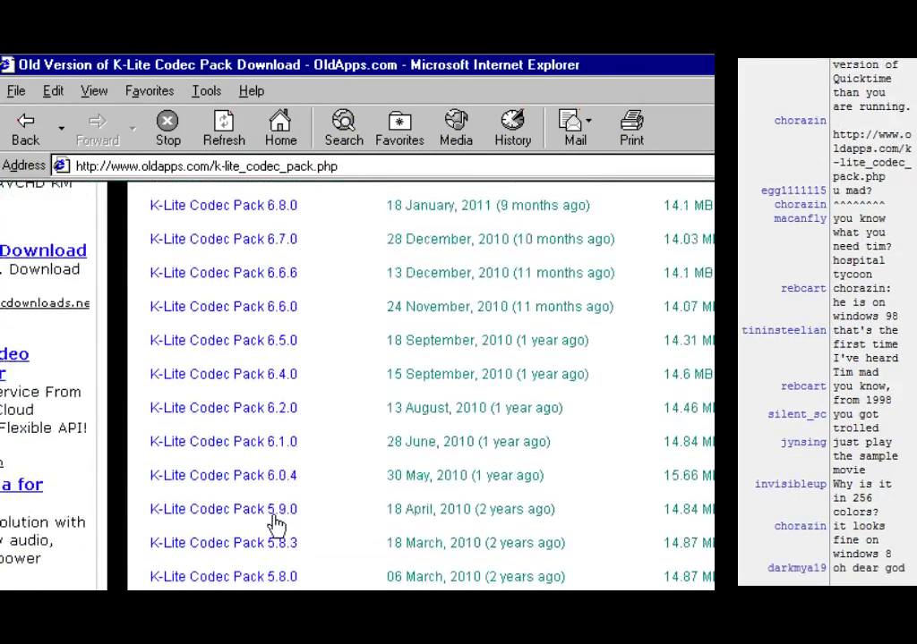
pyautogui.click(273, 518)
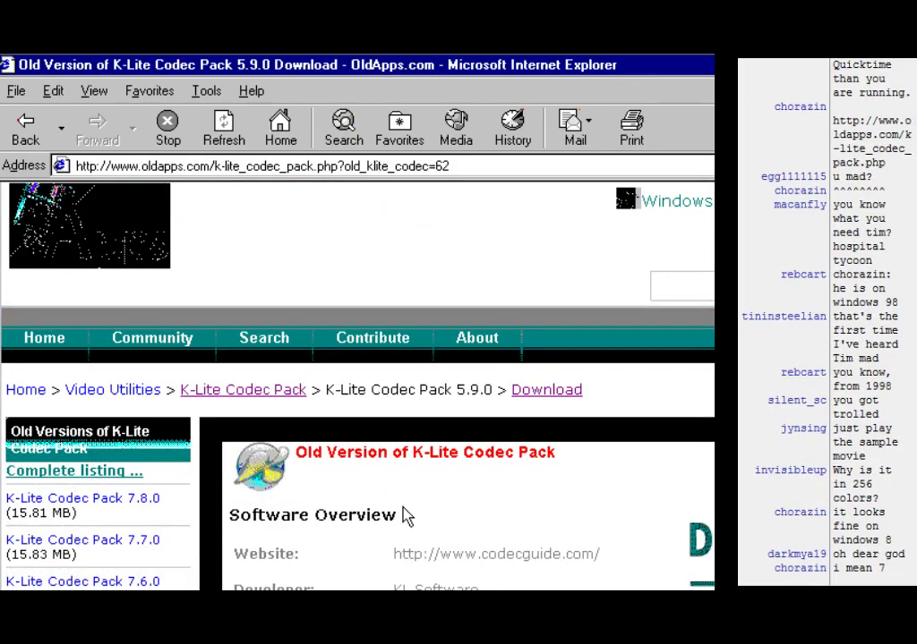
# Step: Try to install K-Lite Codec Pack 5.9.0 by downloading its installer and opening it directly, dismissing the error
pyautogui.scroll(-10, 404, 510)
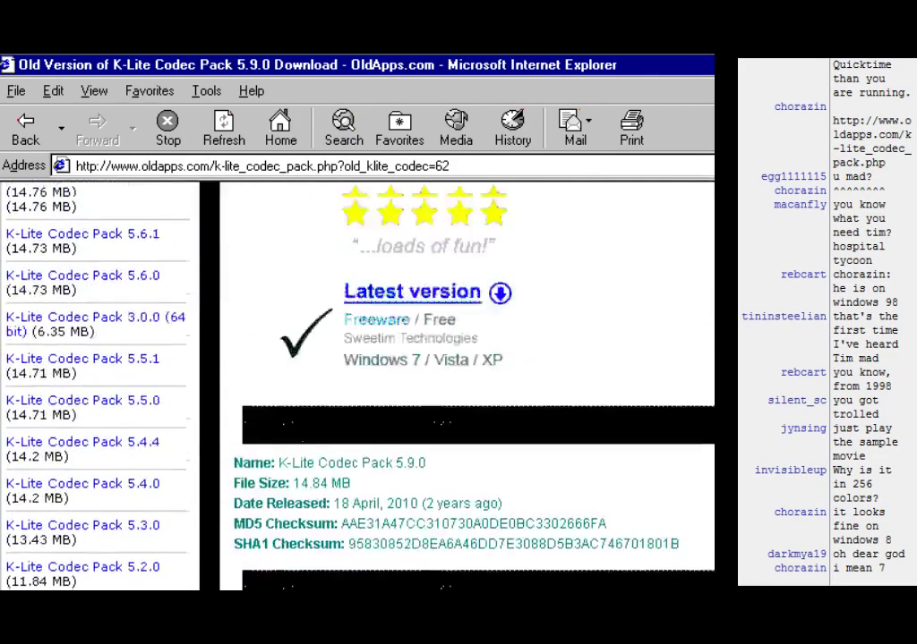
pyautogui.scroll(3, 405, 514)
pyautogui.scroll(2, 403, 512)
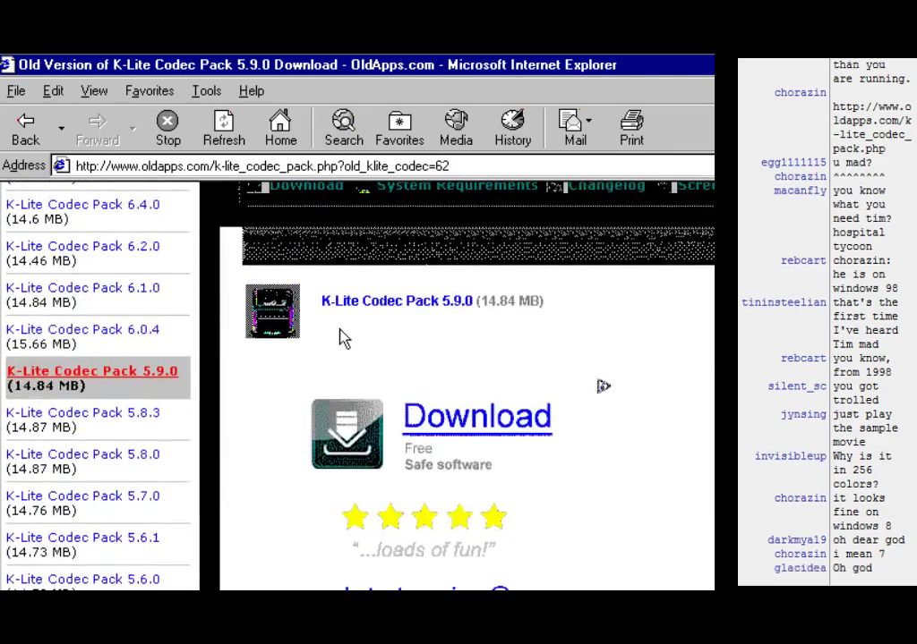
pyautogui.click(416, 309)
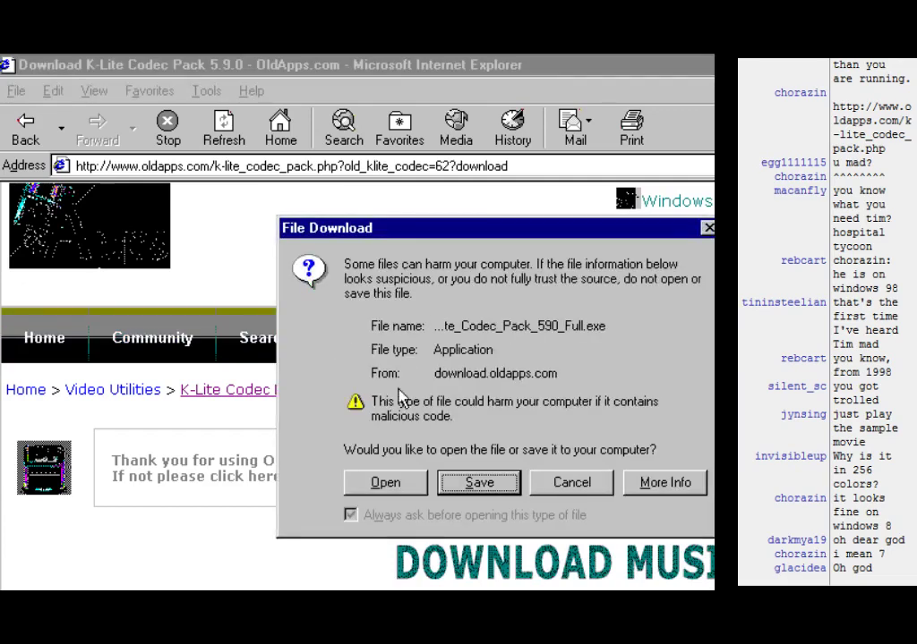
pyautogui.click(391, 491)
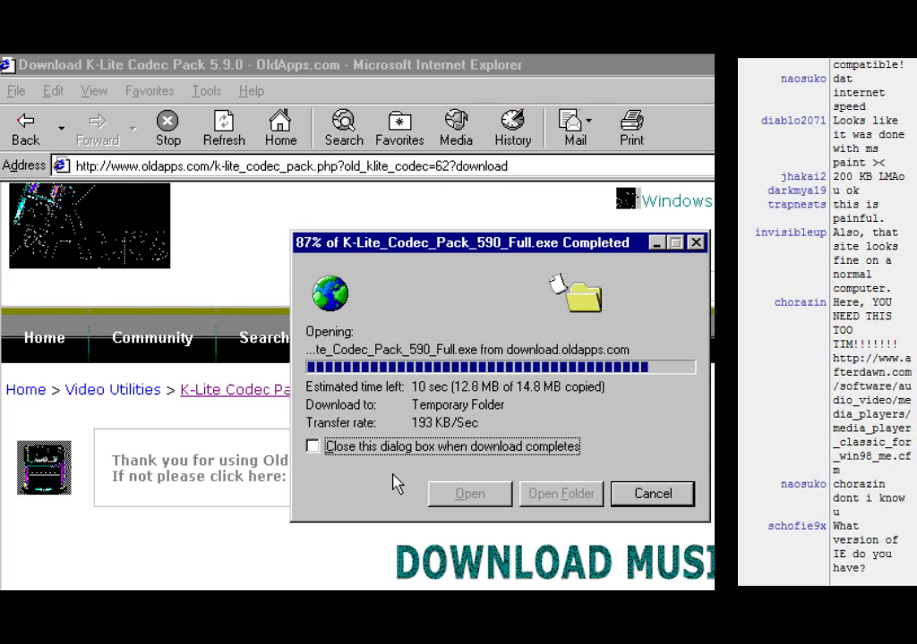
pyautogui.moveTo(526, 242); pyautogui.dragTo(343, 146)
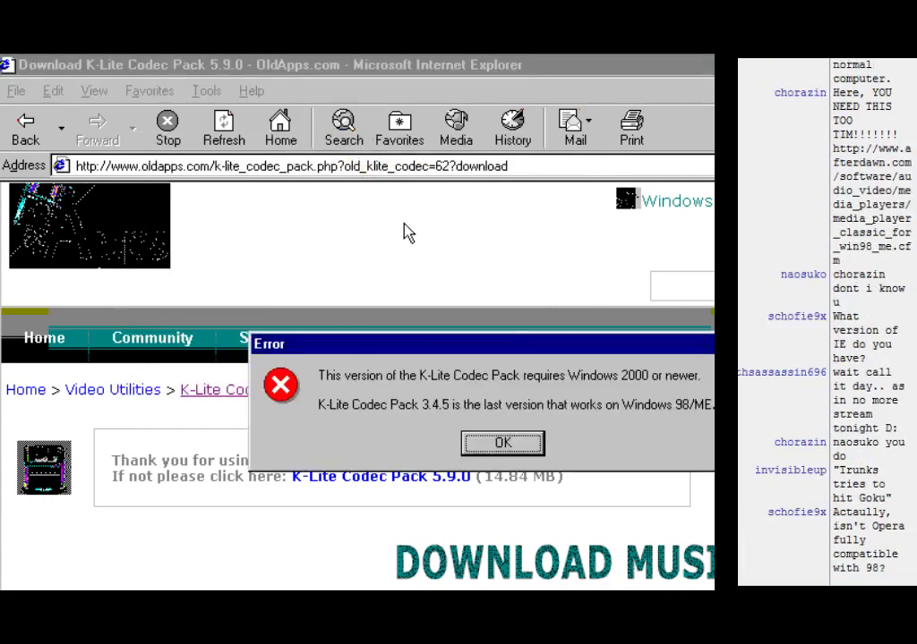
pyautogui.click(502, 453)
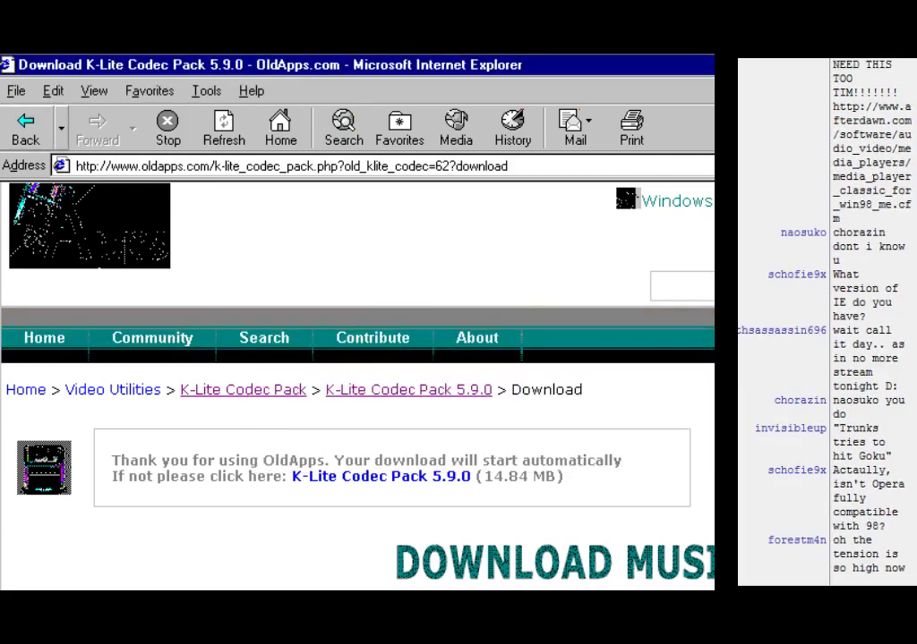
# Step: Return to the list of old K-Lite Codec Pack versions and open the page for version 3.3.5
pyautogui.click(18, 129)
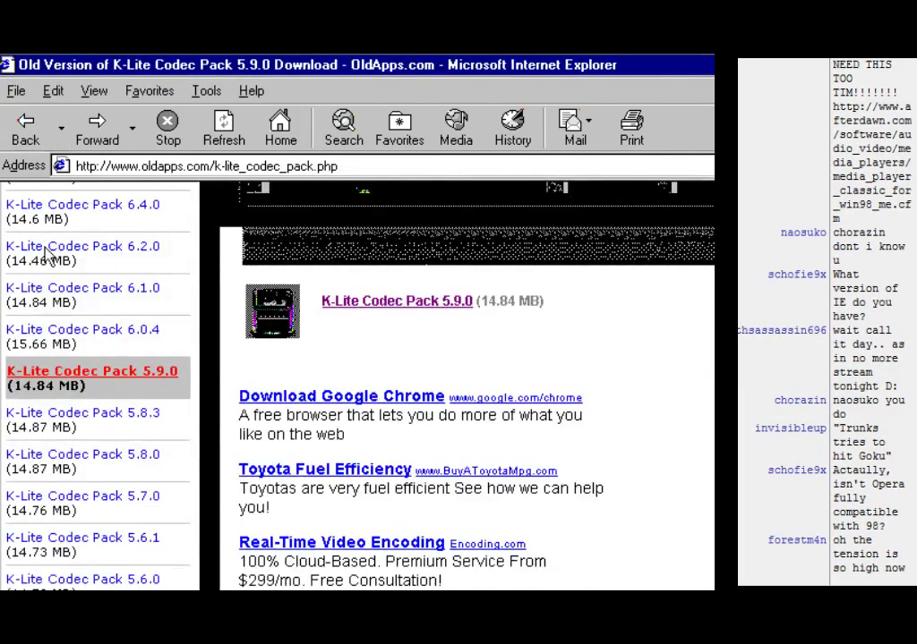
pyautogui.scroll(-3, 354, 437)
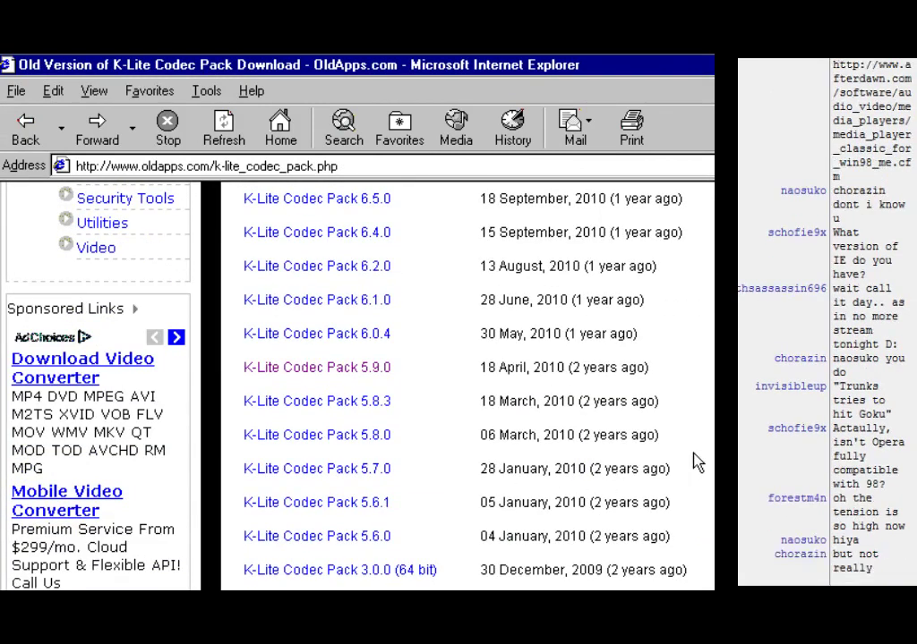
pyautogui.scroll(-5, 630, 499)
pyautogui.scroll(-6, 630, 501)
pyautogui.scroll(3, 630, 502)
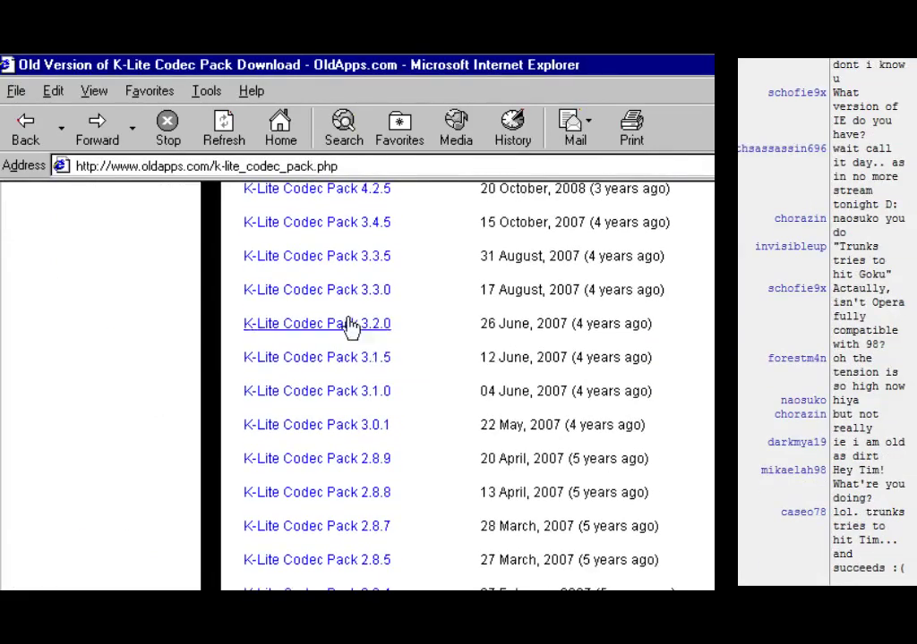
pyautogui.scroll(2, 365, 349)
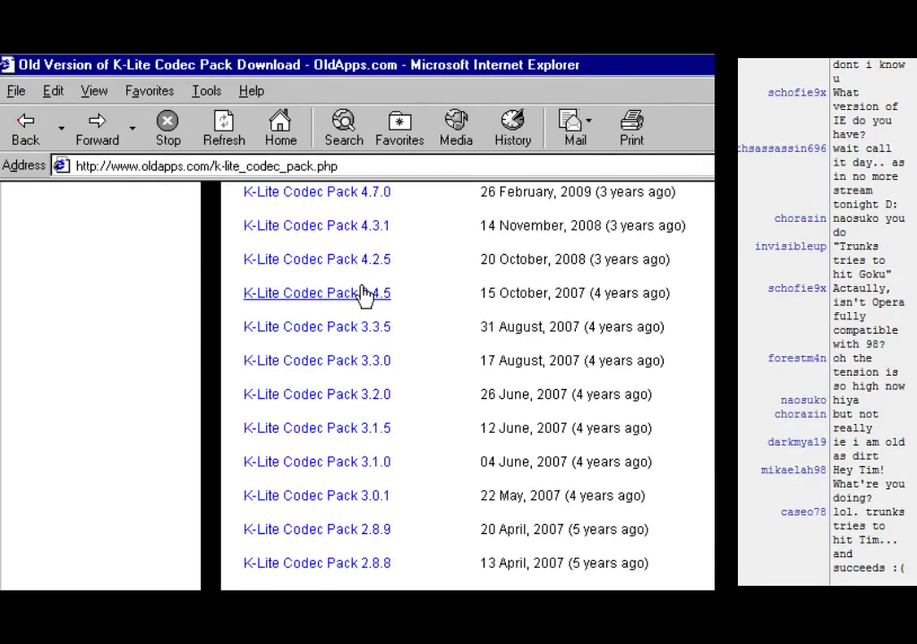
pyautogui.click(363, 330)
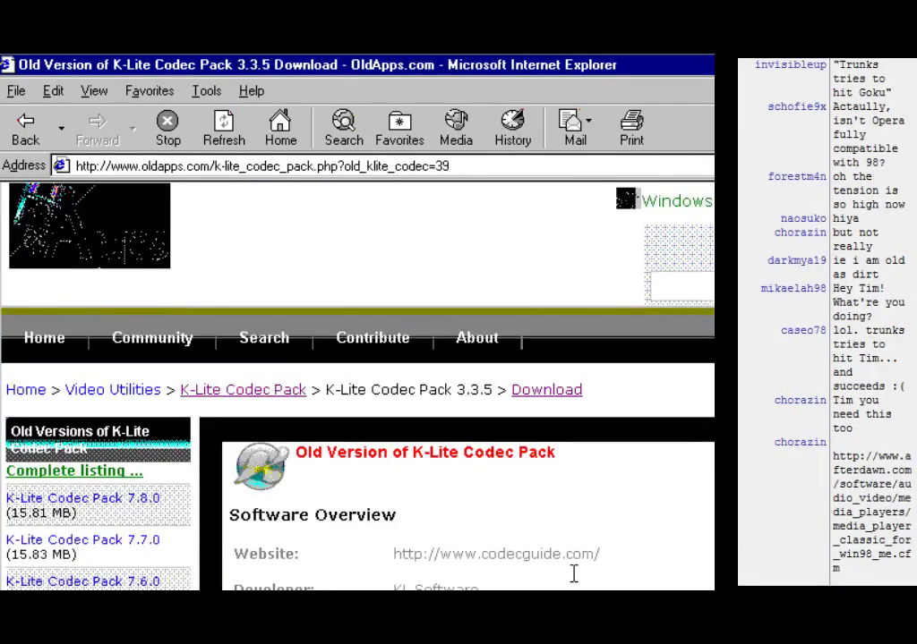
# Step: Try to install K-Lite Codec Pack 3.3.5 by downloading klcodec335f.exe and opening it directly
pyautogui.scroll(-3, 577, 583)
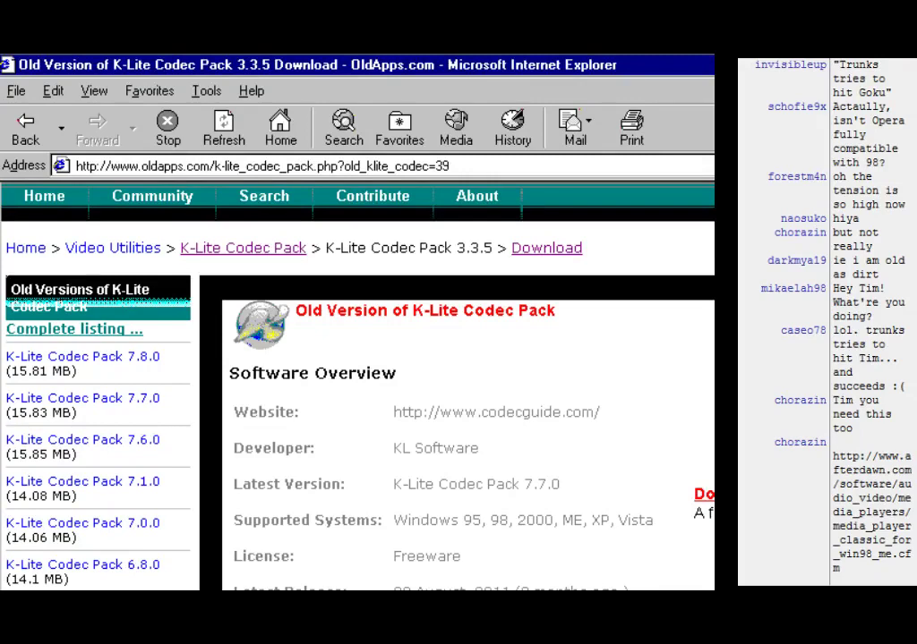
pyautogui.scroll(-9, 436, 467)
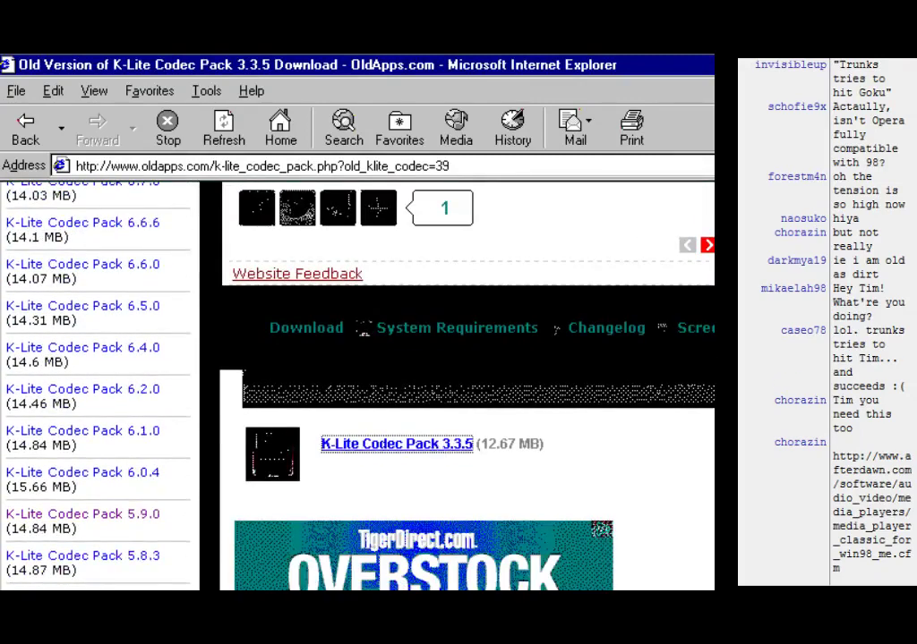
pyautogui.click(438, 446)
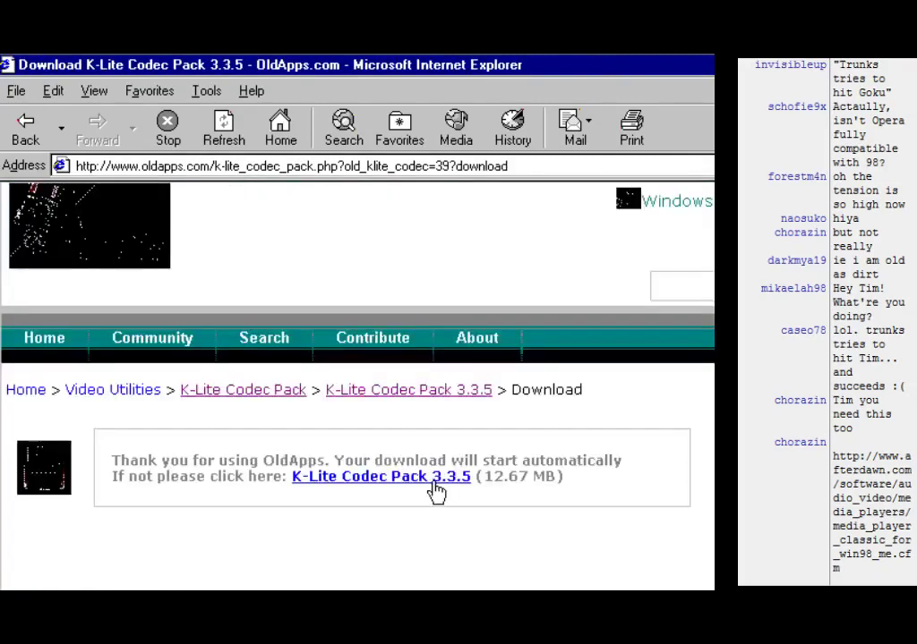
pyautogui.click(406, 480)
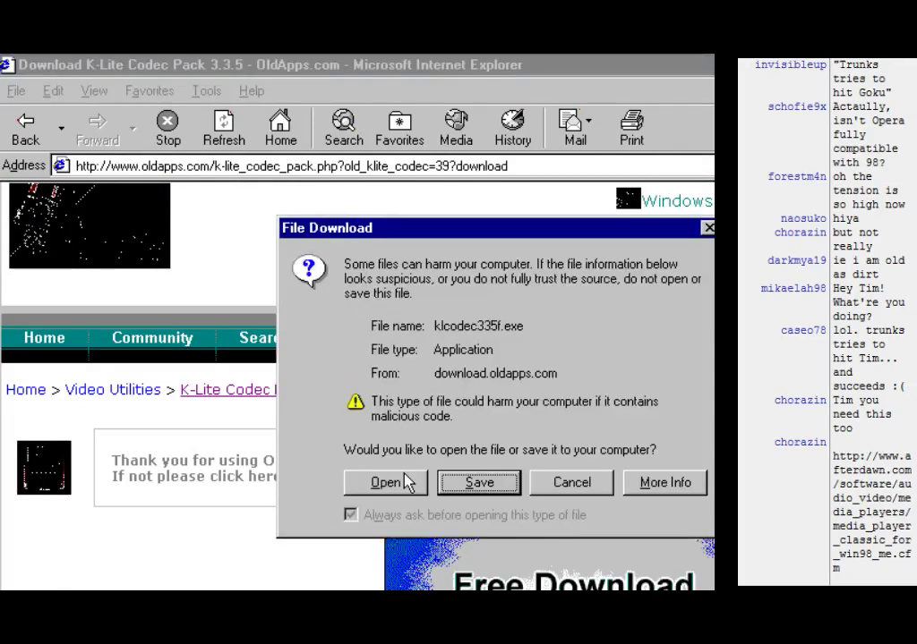
pyautogui.click(405, 476)
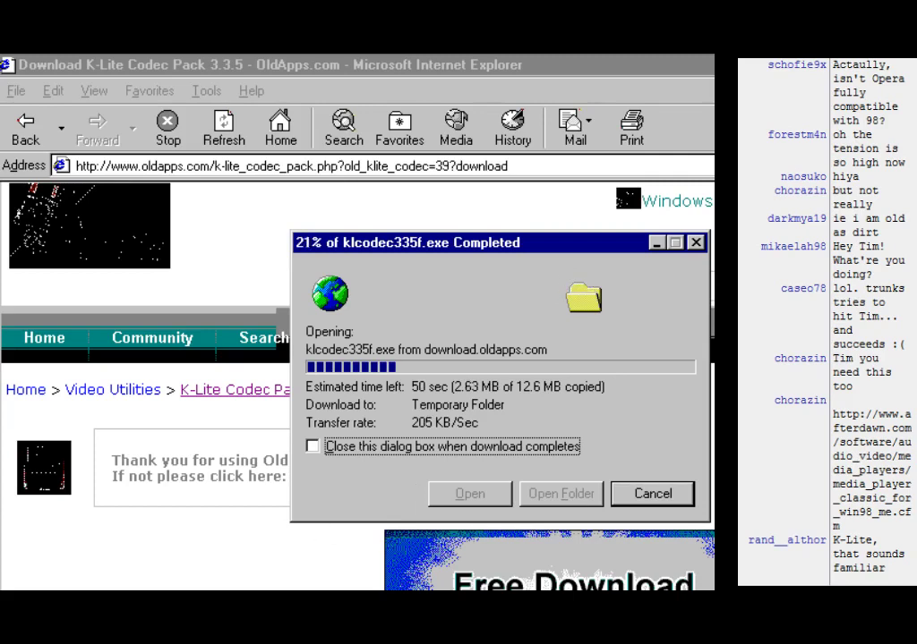
pyautogui.press('super')
pyautogui.moveTo(217, 386)
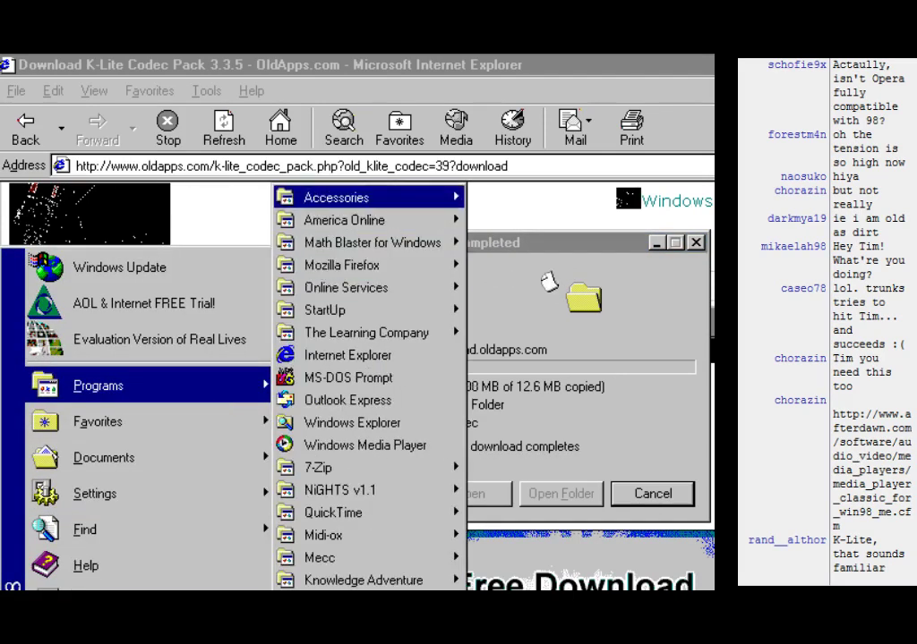
pyautogui.moveTo(338, 198)
pyautogui.moveTo(586, 243)
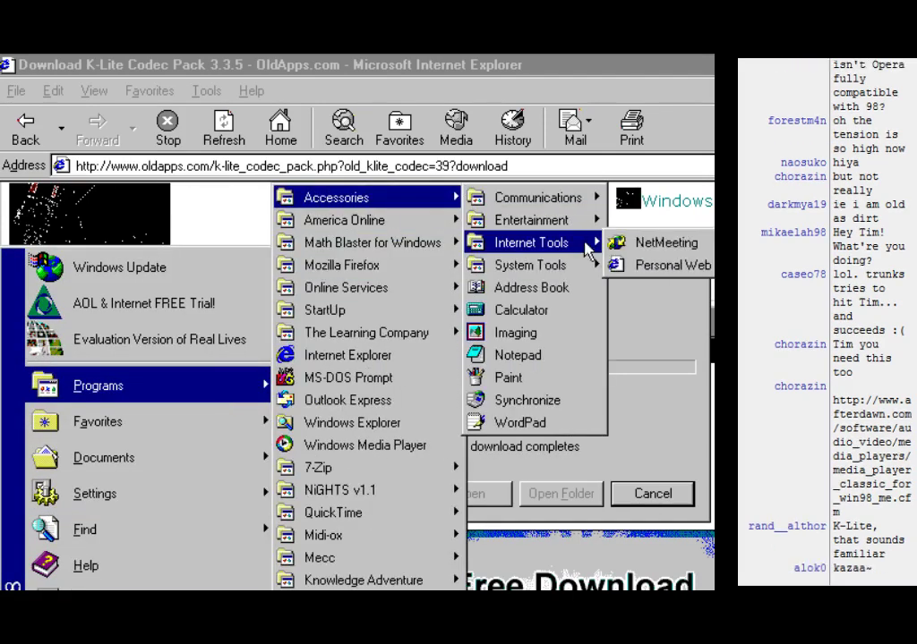
pyautogui.moveTo(562, 226)
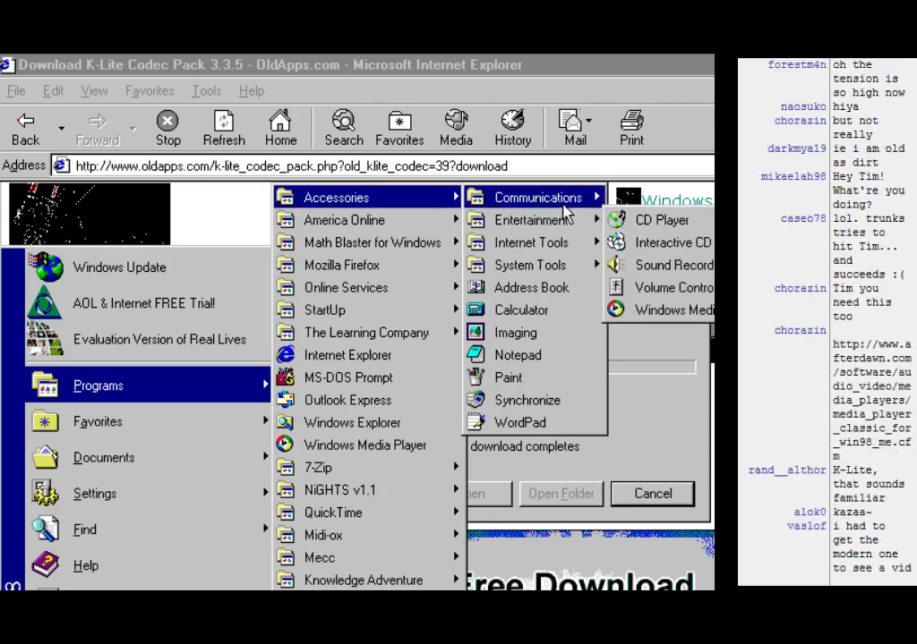
pyautogui.moveTo(566, 270)
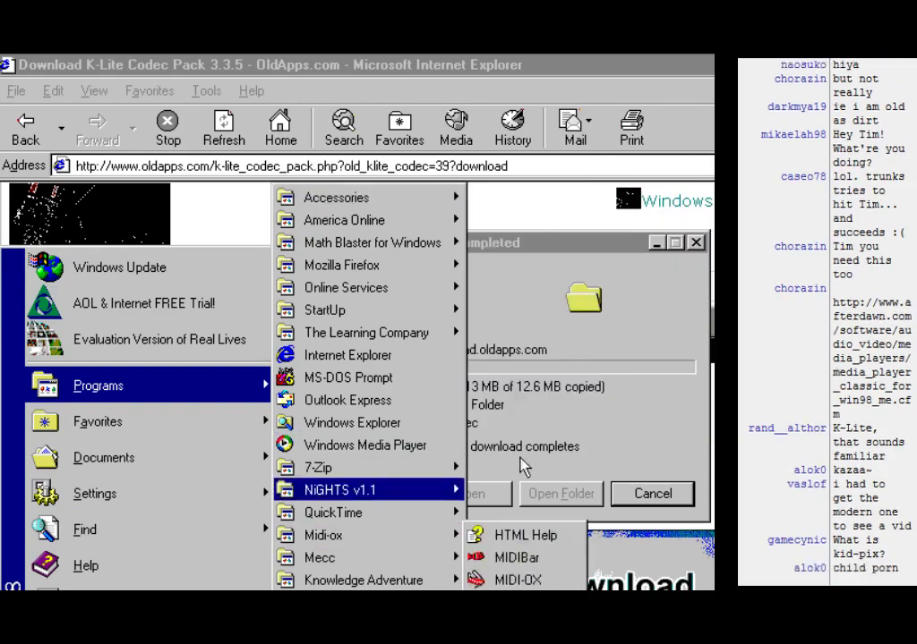
pyautogui.moveTo(367, 466)
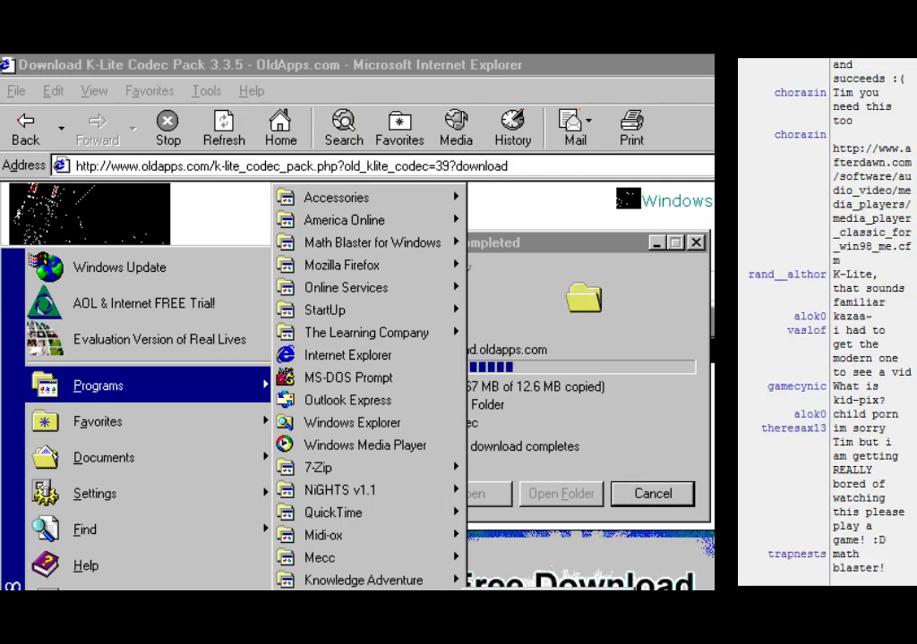
pyautogui.click(605, 429)
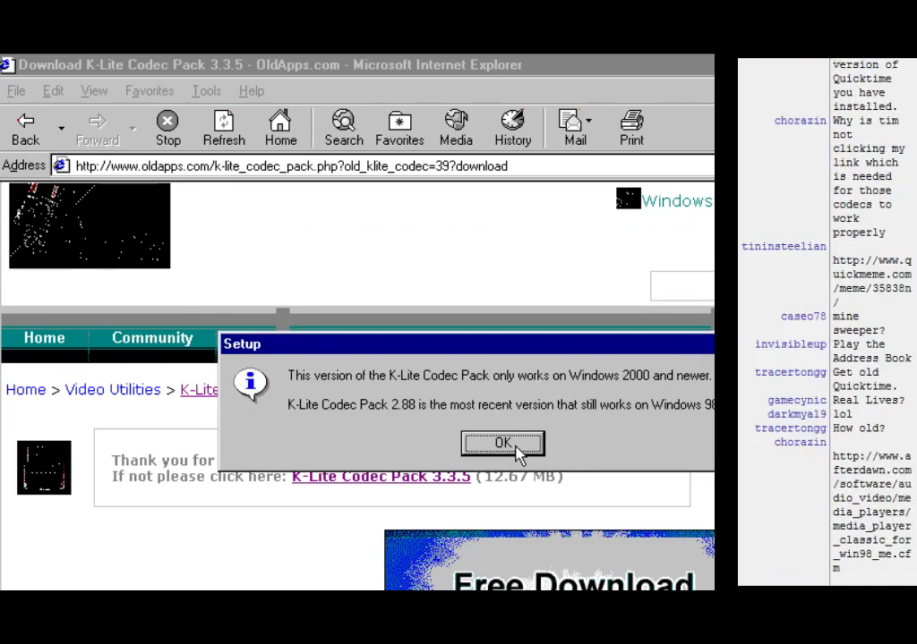
# Step: Dismiss the setup notice, return to the version list and open the page for K-Lite Codec Pack 2.7.3
pyautogui.click(517, 450)
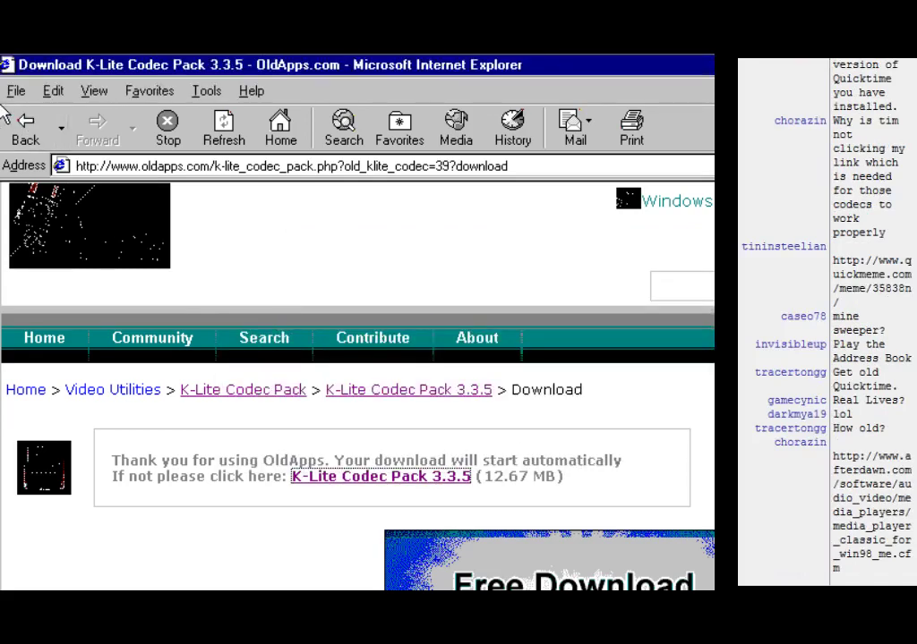
pyautogui.click(41, 132)
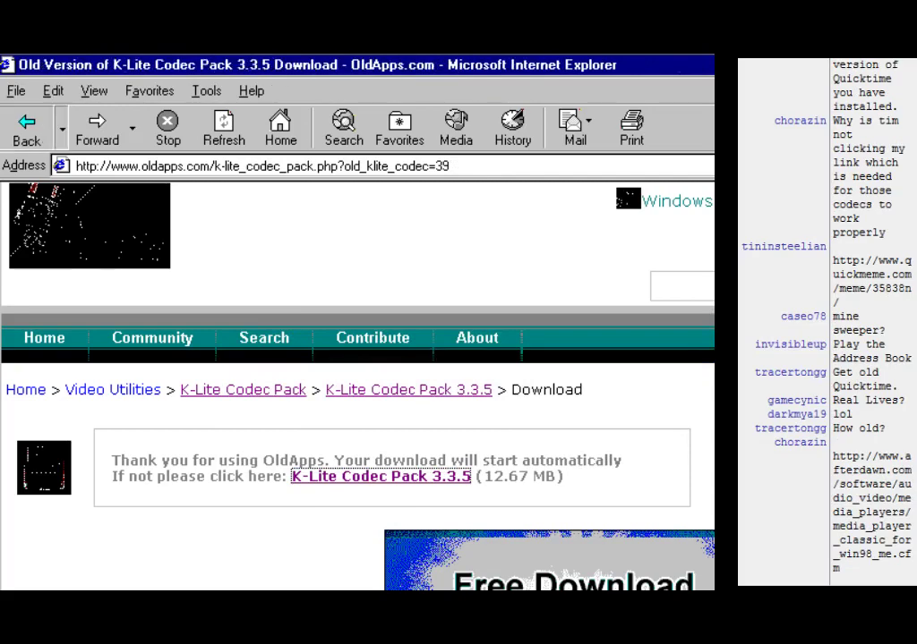
pyautogui.click(43, 134)
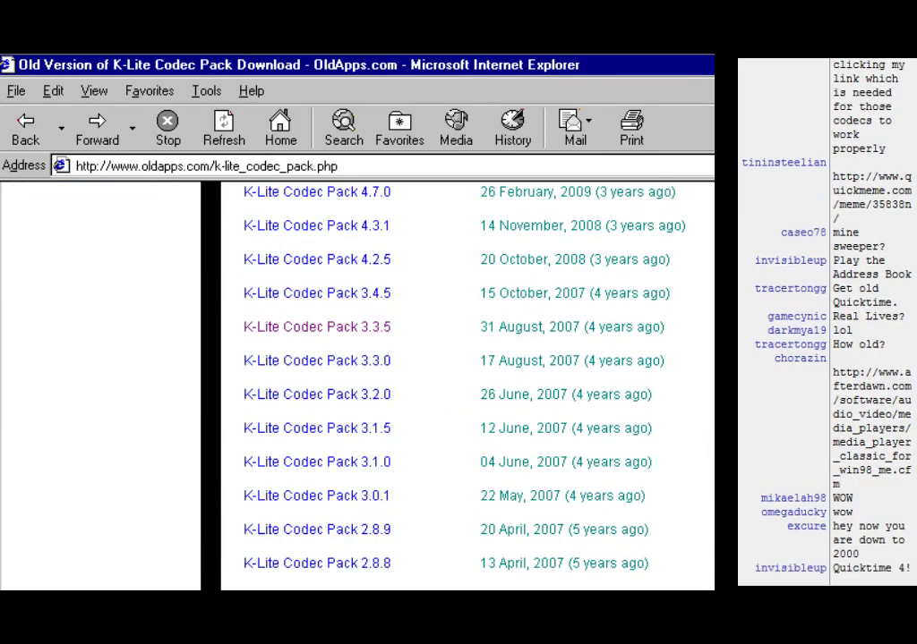
pyautogui.scroll(-10, 385, 568)
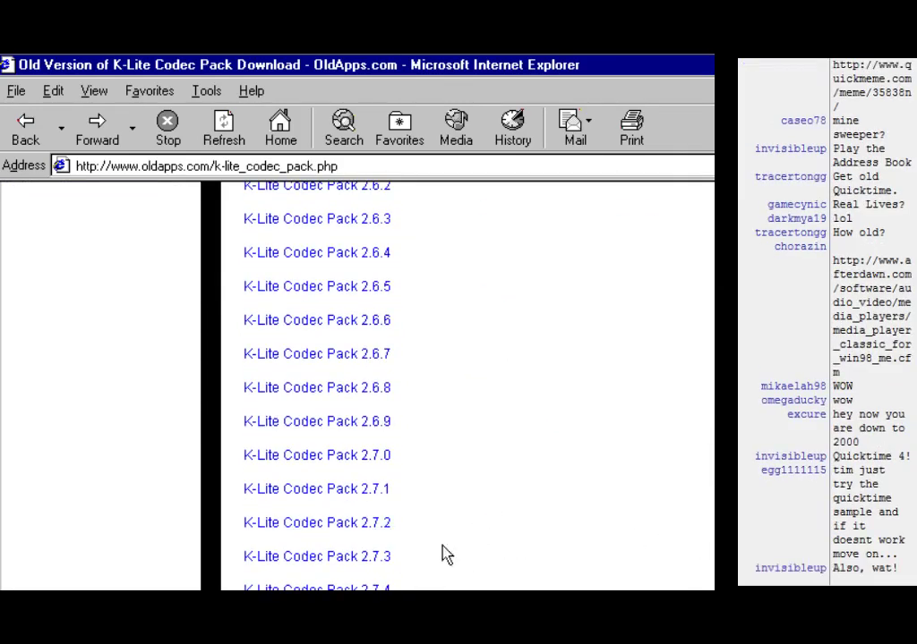
pyautogui.click(319, 559)
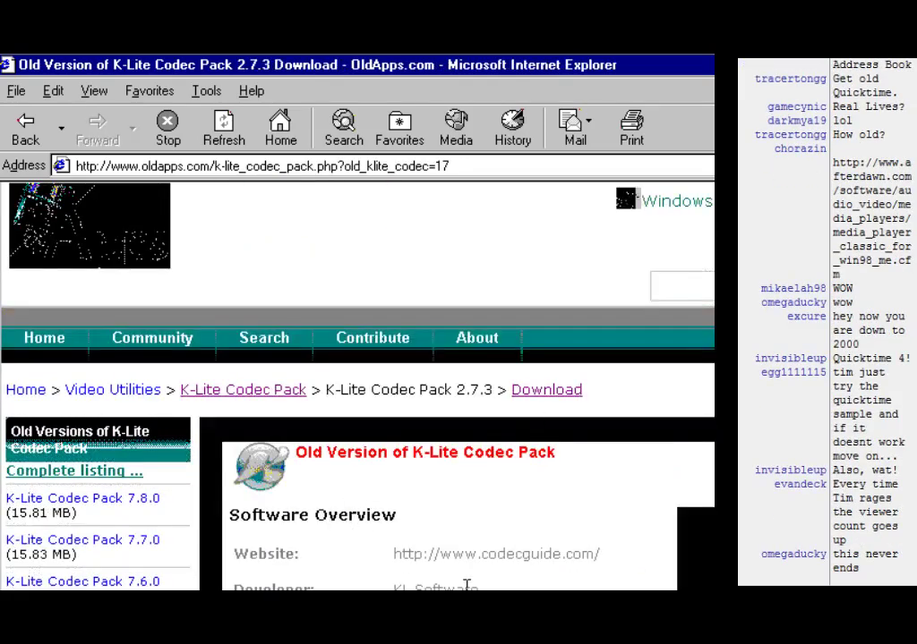
# Step: Download the K-Lite Codec Pack 2.7.3 installer and save it to the Desktop as klcodec273
pyautogui.scroll(-10, 465, 584)
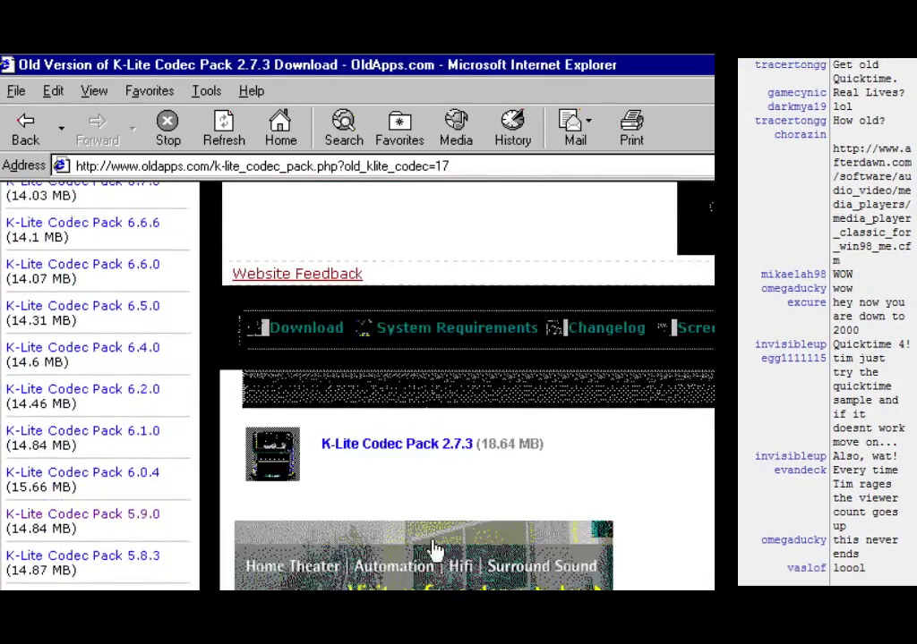
pyautogui.click(396, 451)
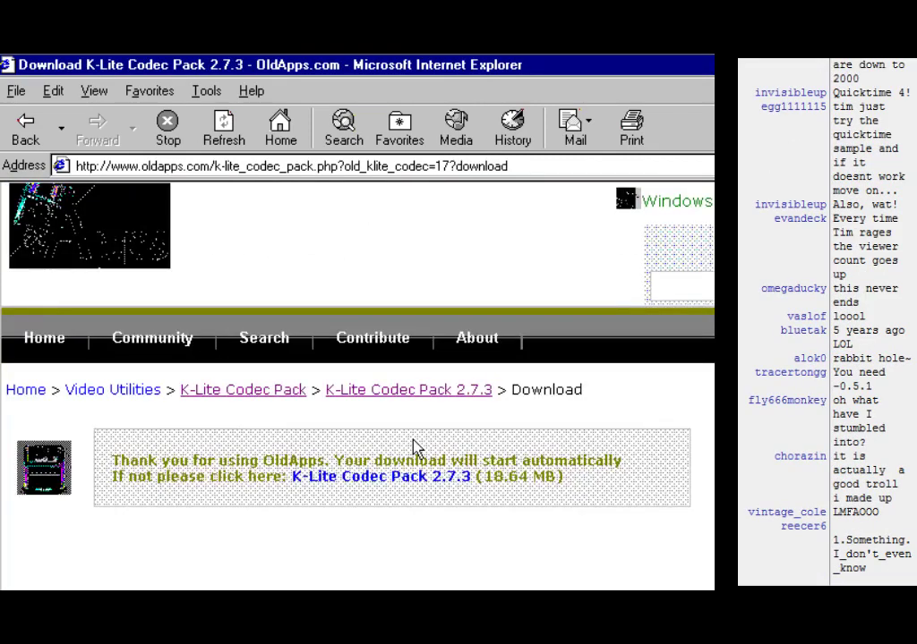
pyautogui.scroll(-2, 402, 534)
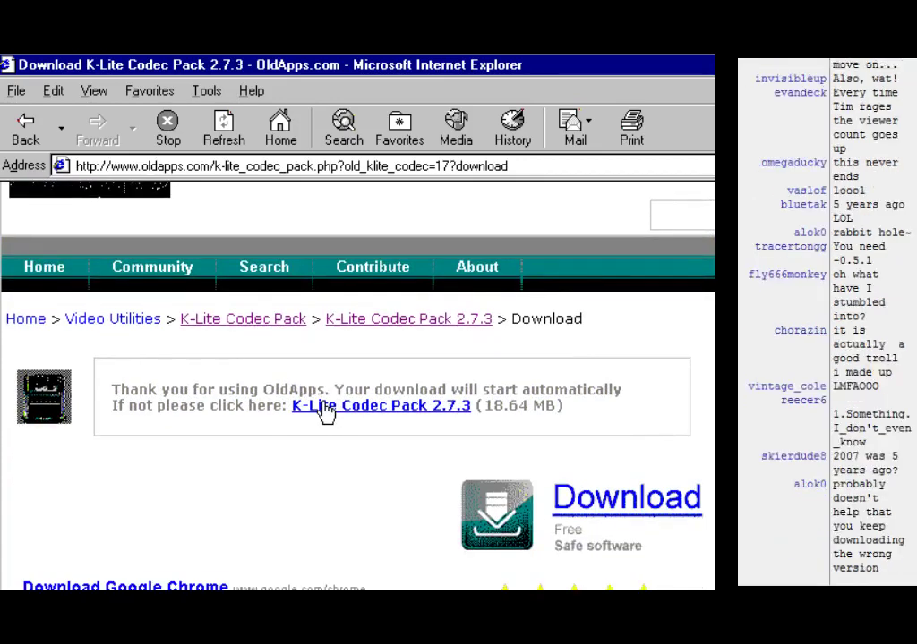
pyautogui.click(326, 407)
pyautogui.click(479, 482)
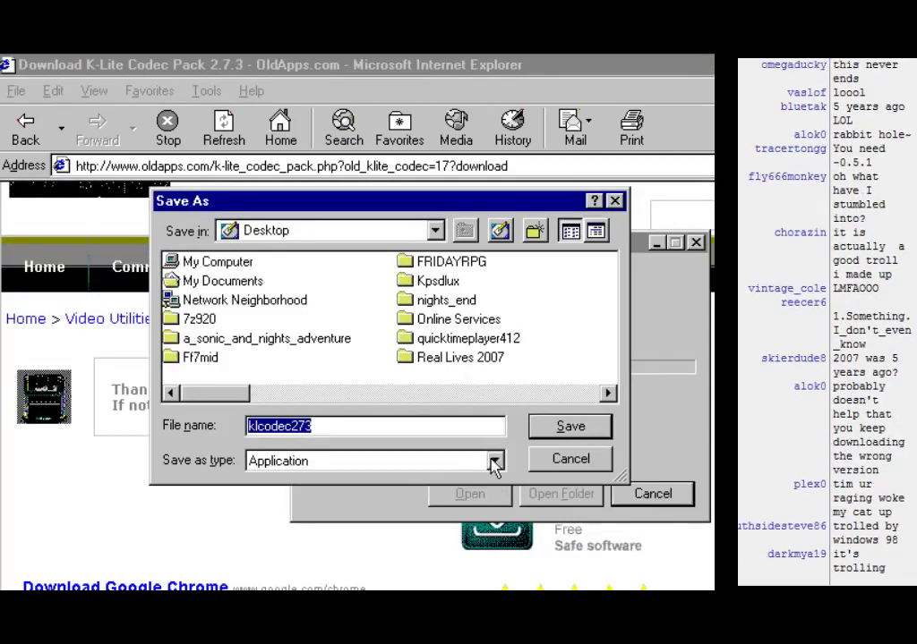
pyautogui.click(551, 427)
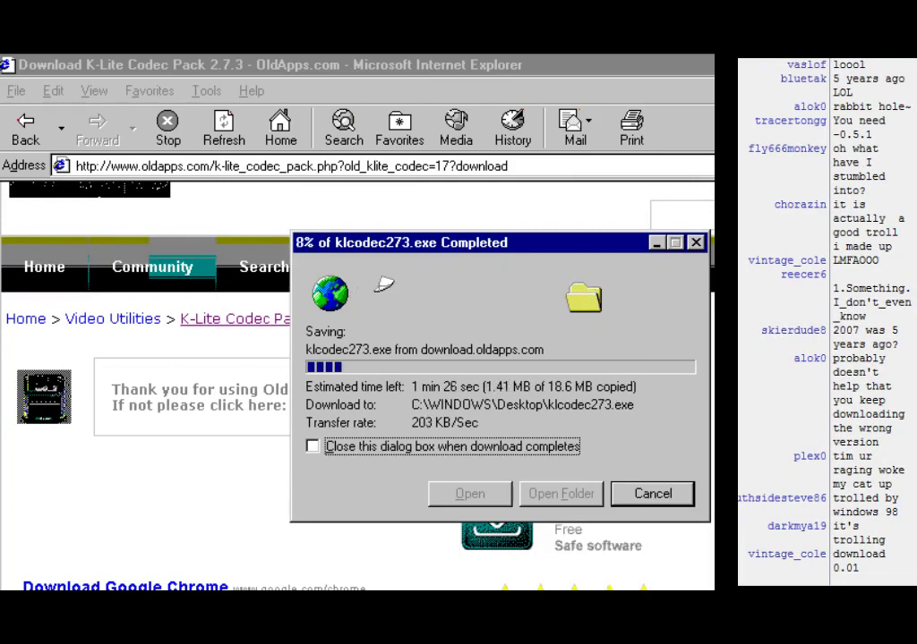
# Step: Load extralives.org/bohemian.mid in the browser to play the MIDI file during the download
pyautogui.click(536, 166)
pyautogui.write('bohemian')
pyautogui.press('BackSpace')
pyautogui.press('BackSpace')
pyautogui.press('BackSpace')
pyautogui.press('BackSpace')
pyautogui.press('BackSpace')
pyautogui.write('extralives.org/bohemian.mid')
pyautogui.press('Return')
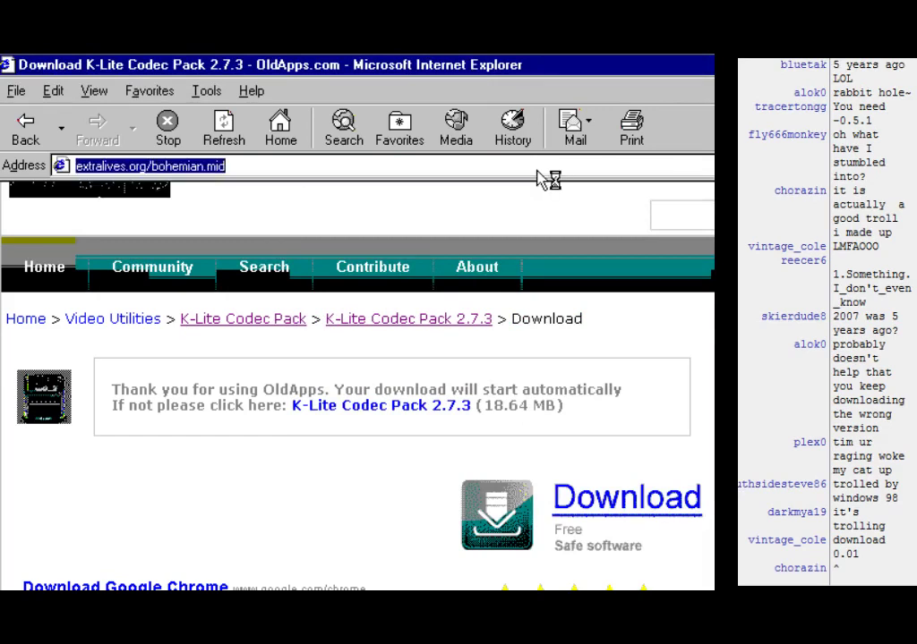
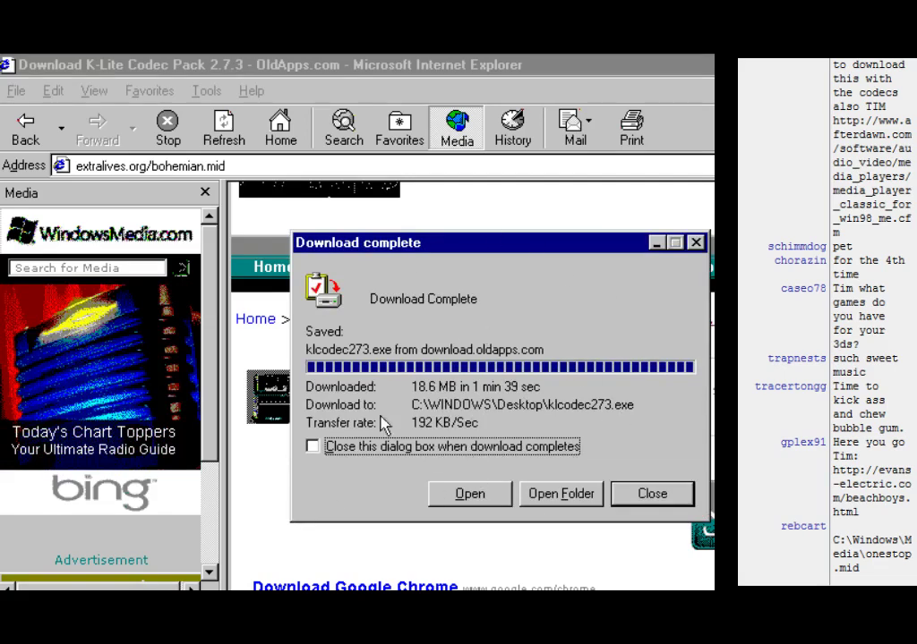
# Step: Run the downloaded K-Lite Codec Pack 2.73 installer and continue to component selection without upgrading DirectX
pyautogui.click(461, 499)
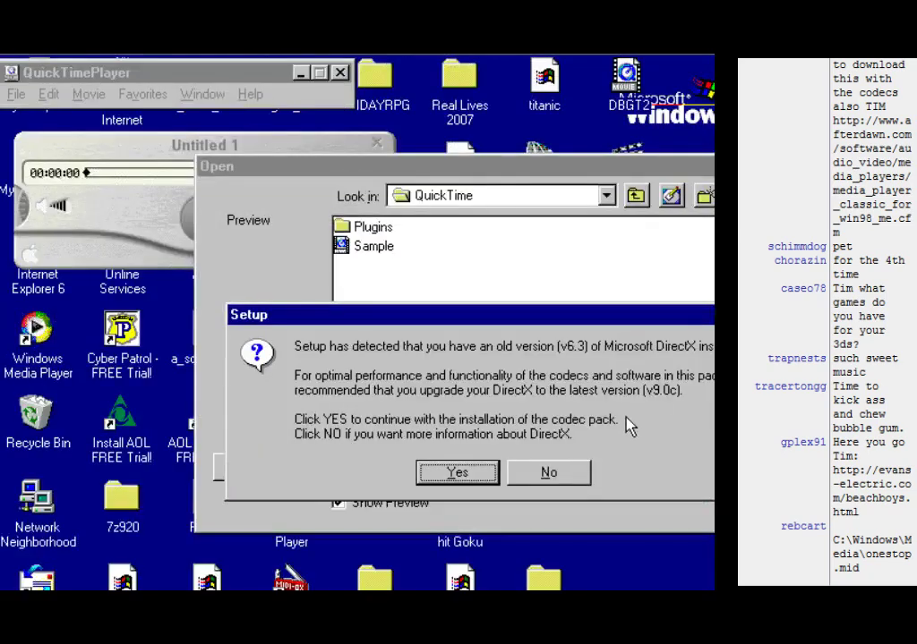
pyautogui.click(458, 475)
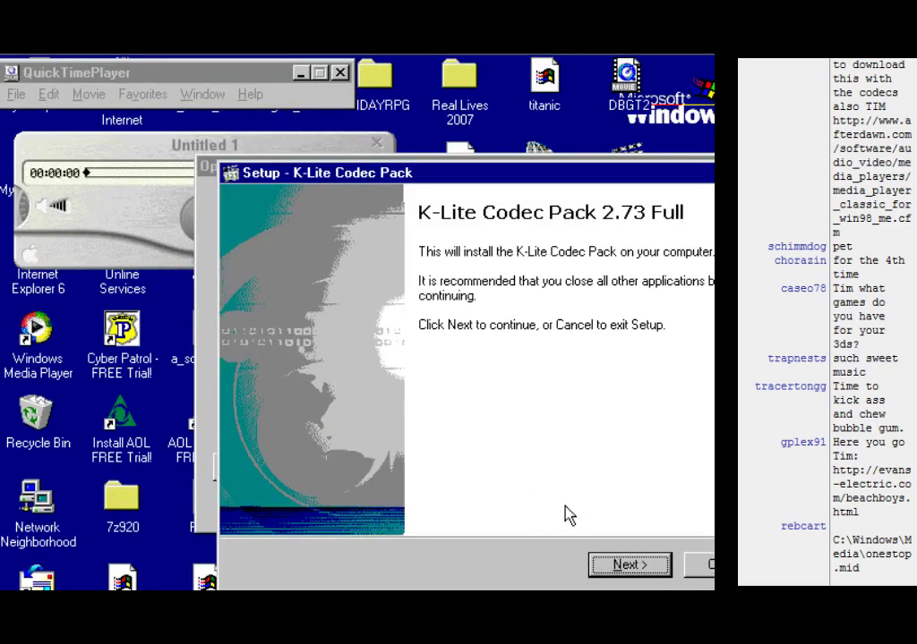
pyautogui.click(638, 567)
pyautogui.click(649, 569)
pyautogui.click(654, 571)
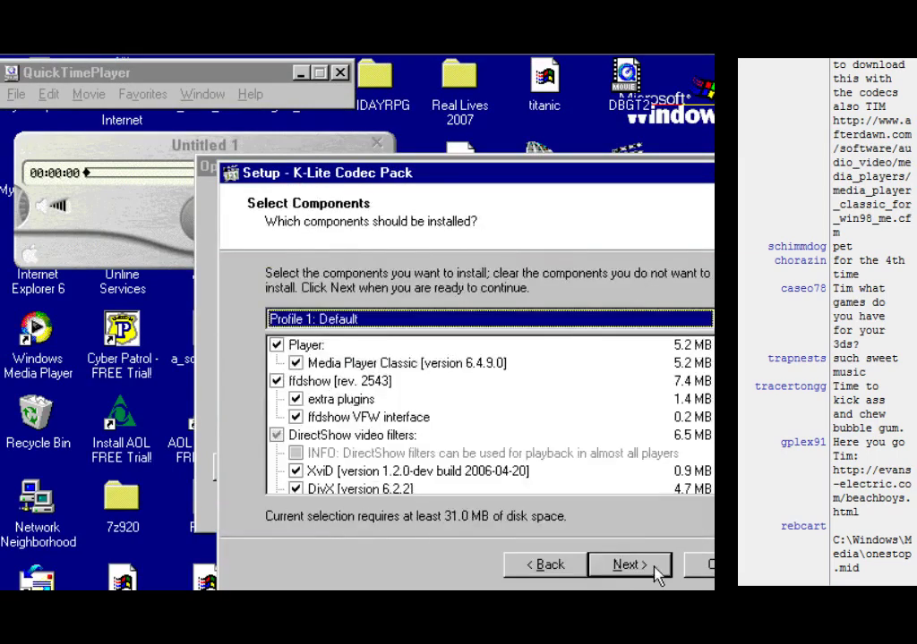
# Step: Accept the Profile 1: Default components and the K-Lite Codec Pack Start Menu folder in the setup
pyautogui.scroll(-10, 489, 417)
pyautogui.click(627, 565)
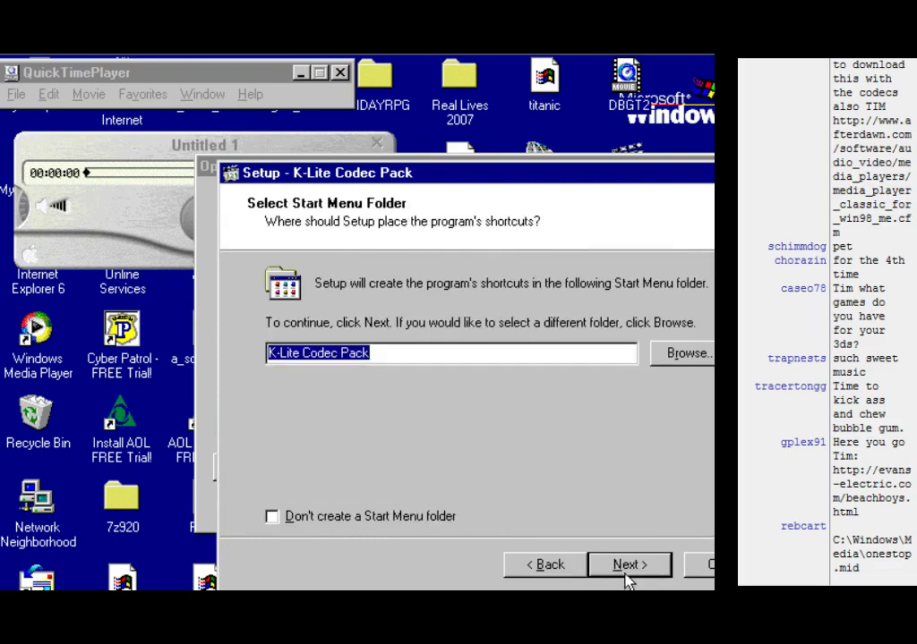
pyautogui.click(626, 573)
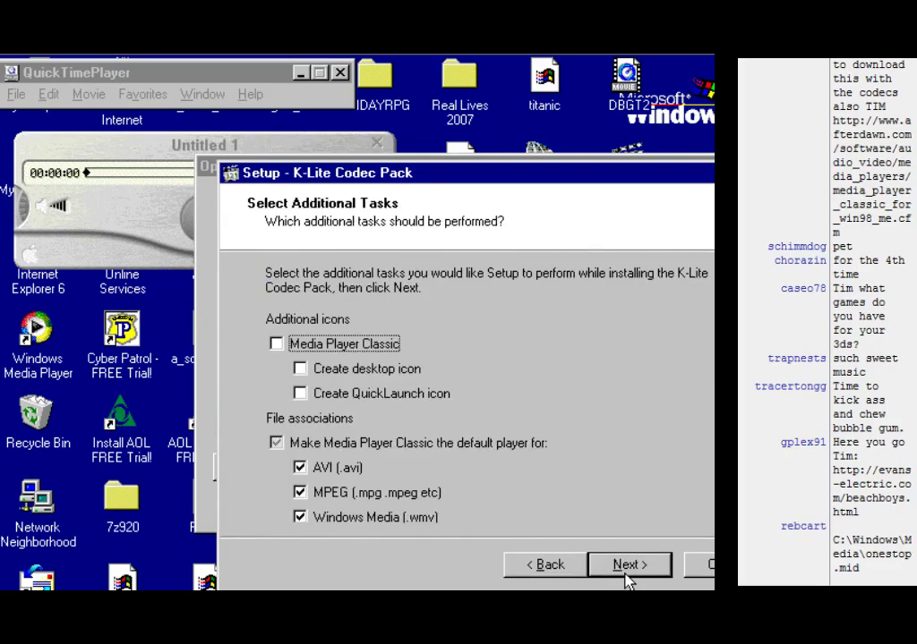
# Step: Review the additional setup tasks, keep their default selections and start installing the codec pack
pyautogui.scroll(-5, 465, 420)
pyautogui.scroll(2, 465, 421)
pyautogui.scroll(-1, 466, 420)
pyautogui.scroll(-6, 465, 420)
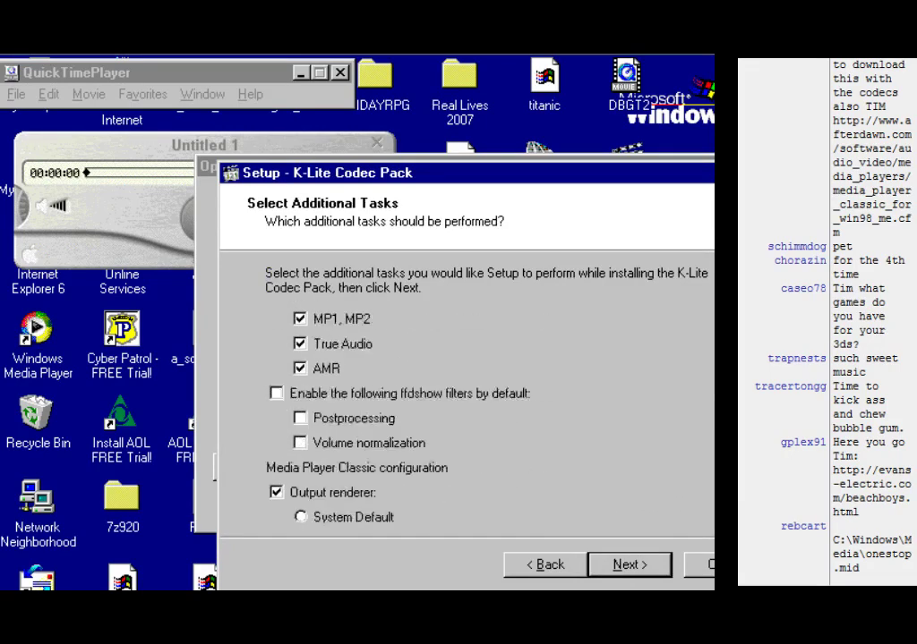
pyautogui.click(617, 568)
pyautogui.click(614, 569)
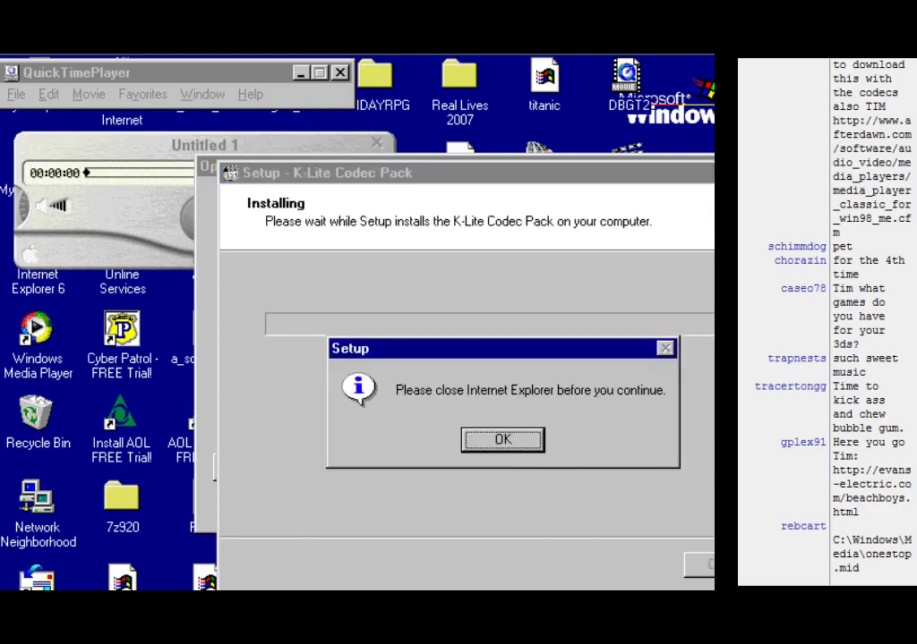
# Step: Acknowledge the request to close Internet Explorer so the codec pack installs, and accept the browser's secure-connection alert
pyautogui.click(498, 441)
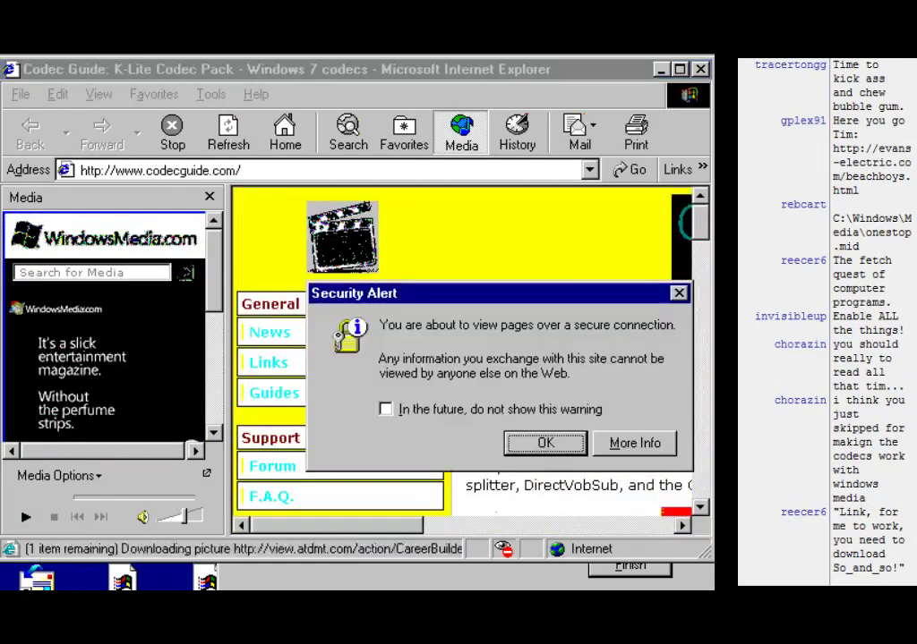
pyautogui.click(547, 442)
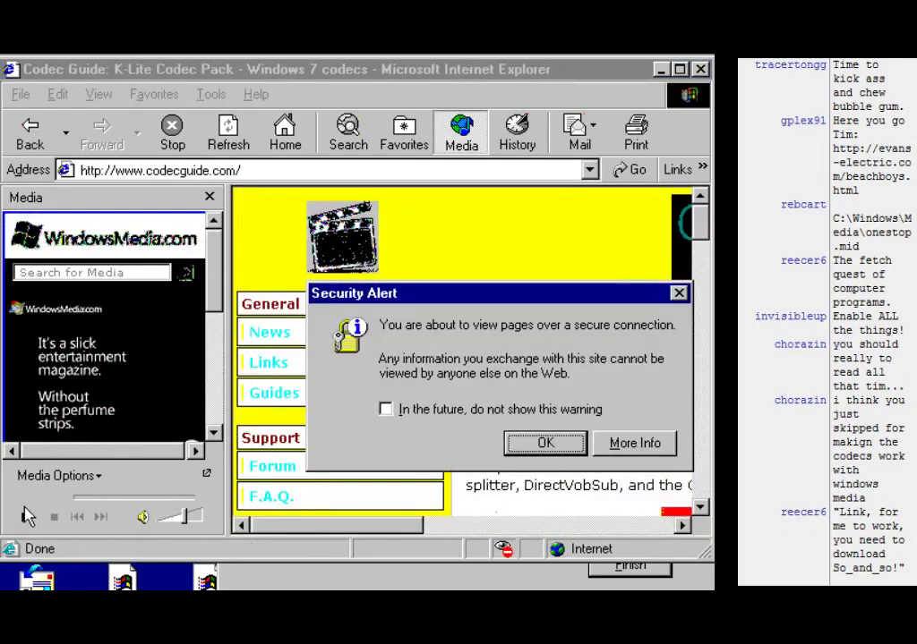
pyautogui.doubleClick(565, 442)
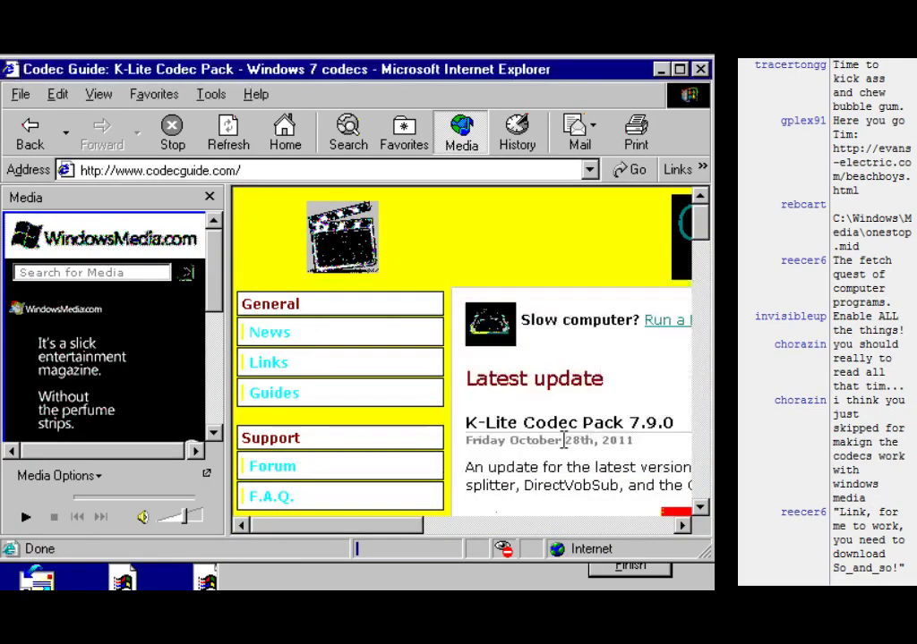
# Step: Dismiss the Adobe Flash Player security warning without installing it, close the browser and finish the K-Lite Codec Pack setup
pyautogui.click(25, 517)
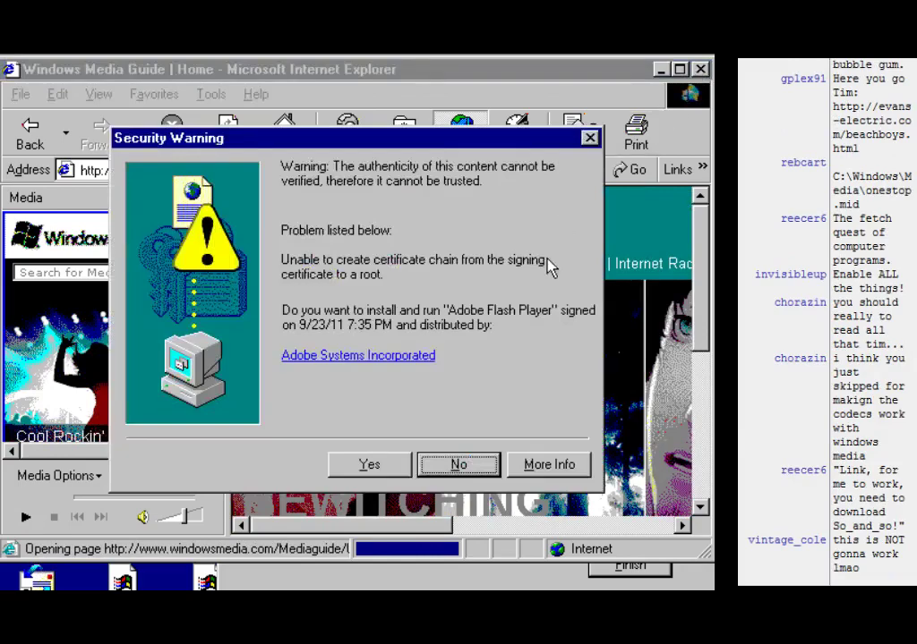
pyautogui.click(528, 467)
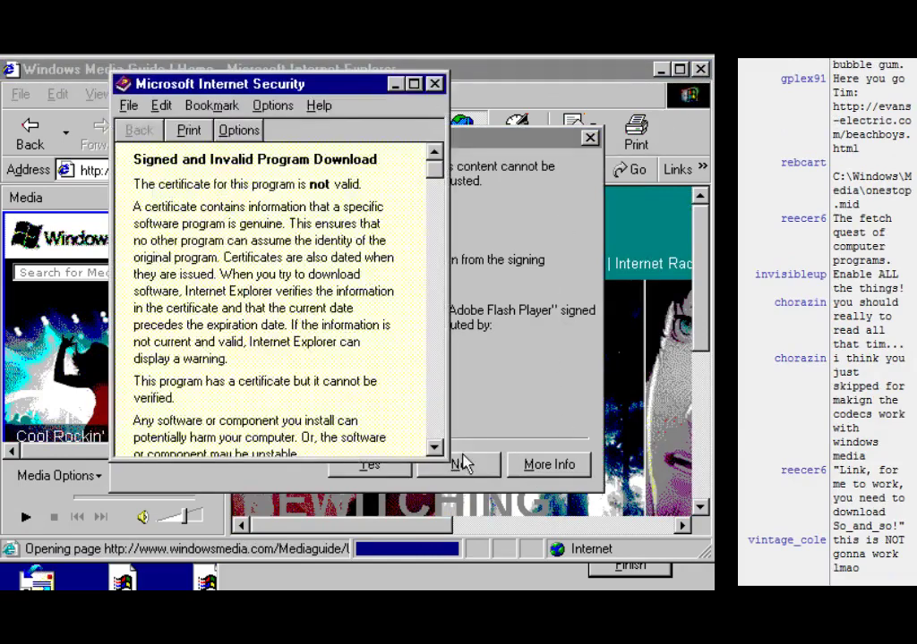
pyautogui.click(435, 85)
pyautogui.click(589, 138)
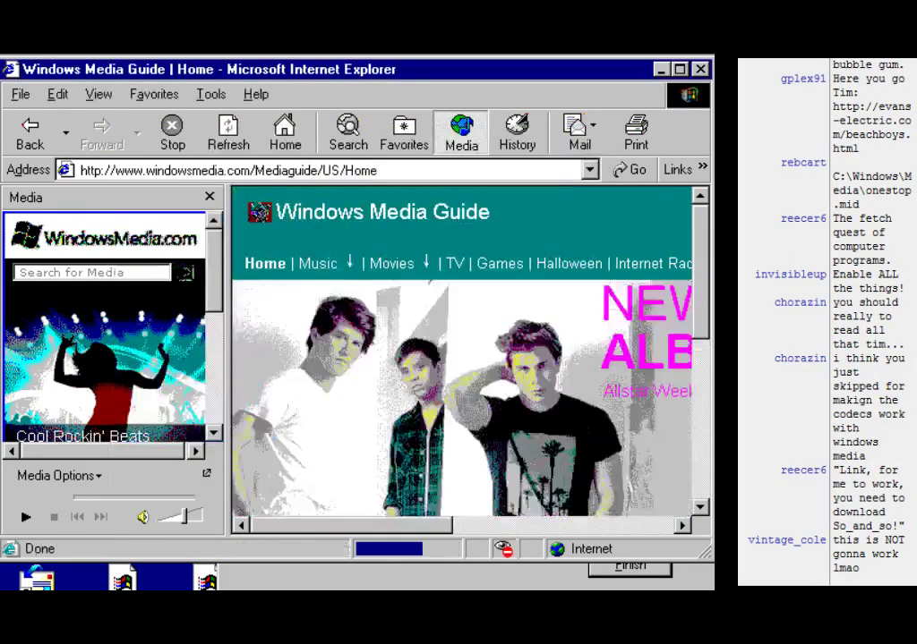
pyautogui.click(704, 72)
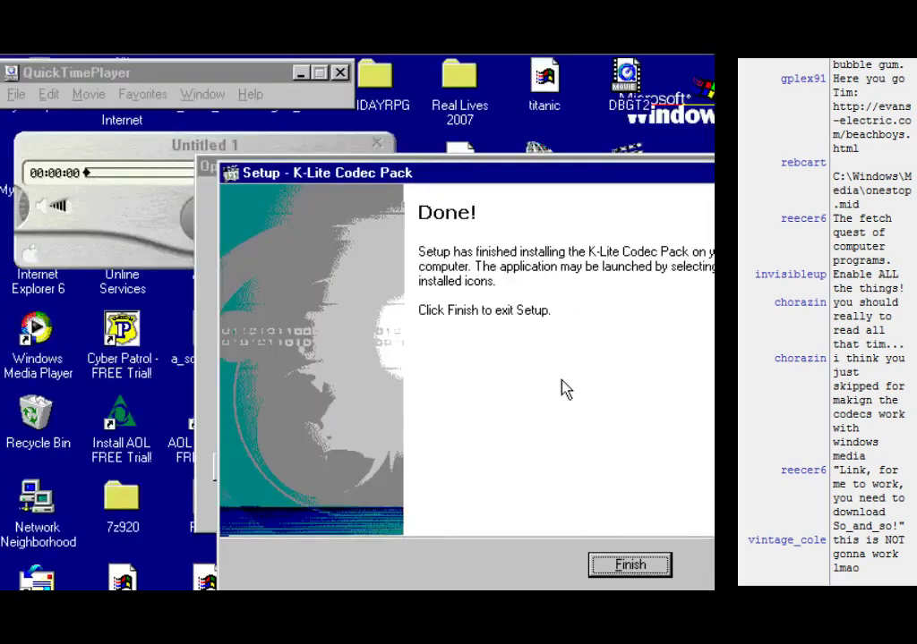
pyautogui.click(630, 562)
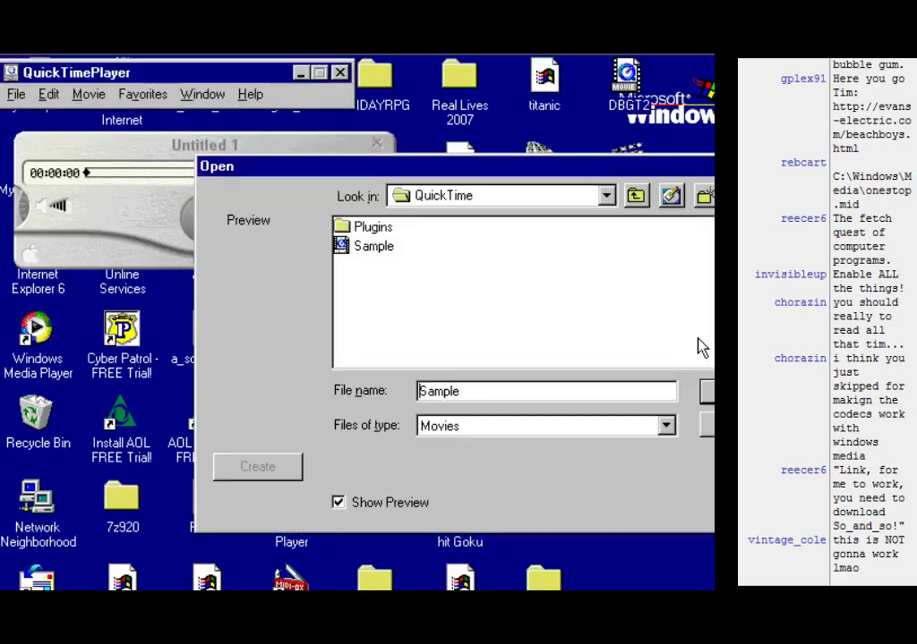
# Step: Copy the Sample movie from the QuickTime folder into My Documents
pyautogui.rightClick(358, 247)
pyautogui.click(403, 393)
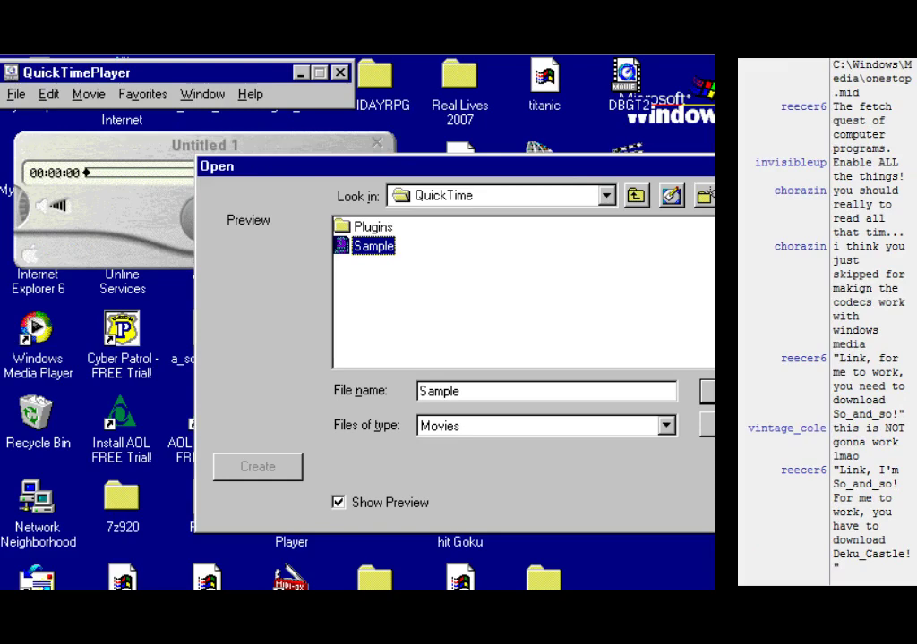
pyautogui.press('super')
pyautogui.moveTo(117, 454)
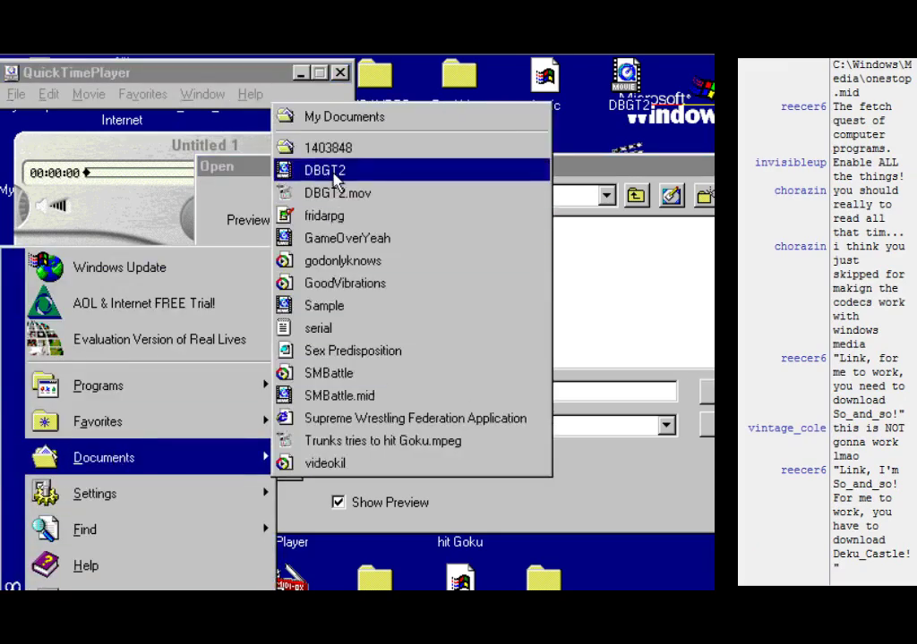
pyautogui.click(348, 117)
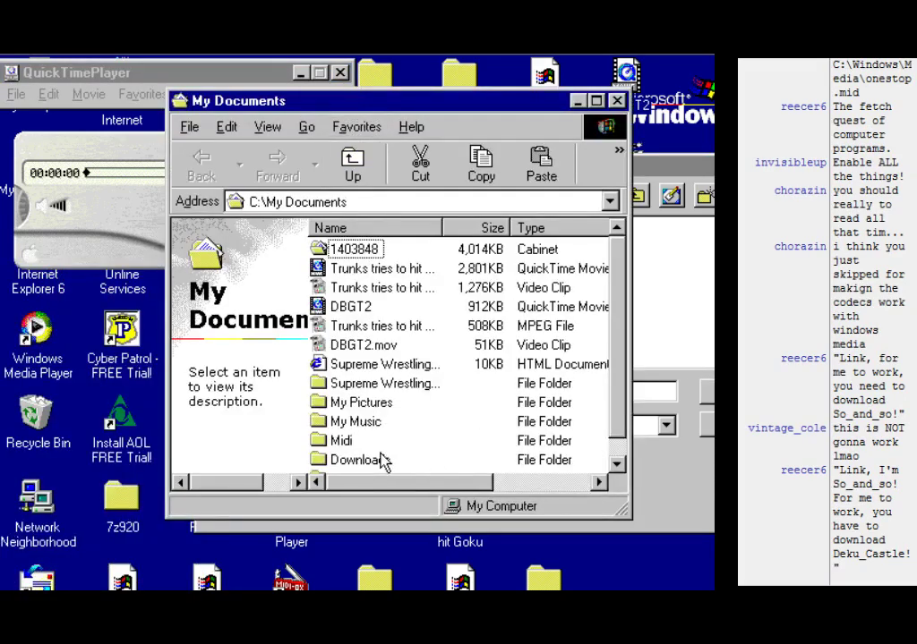
pyautogui.rightClick(332, 470)
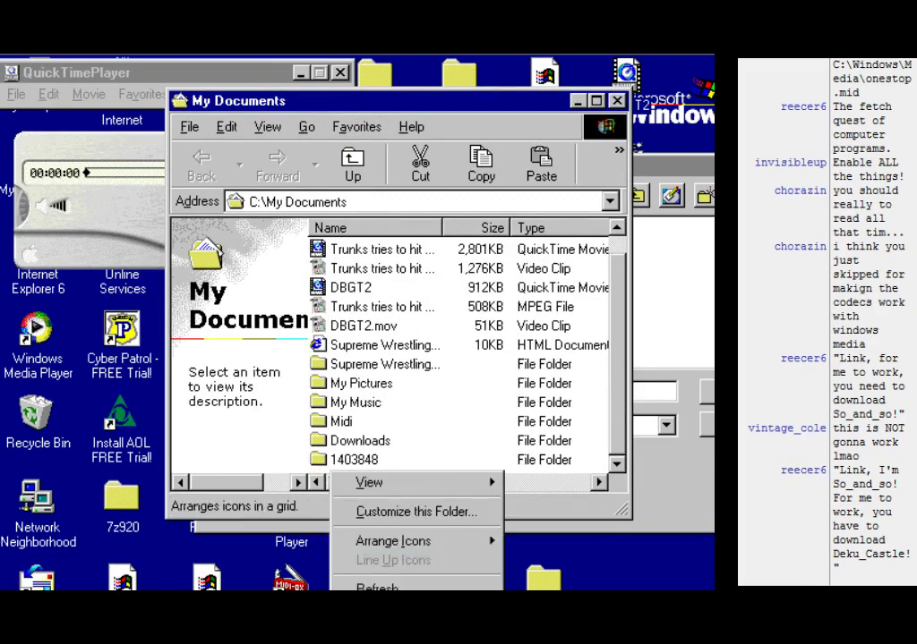
pyautogui.click(588, 262)
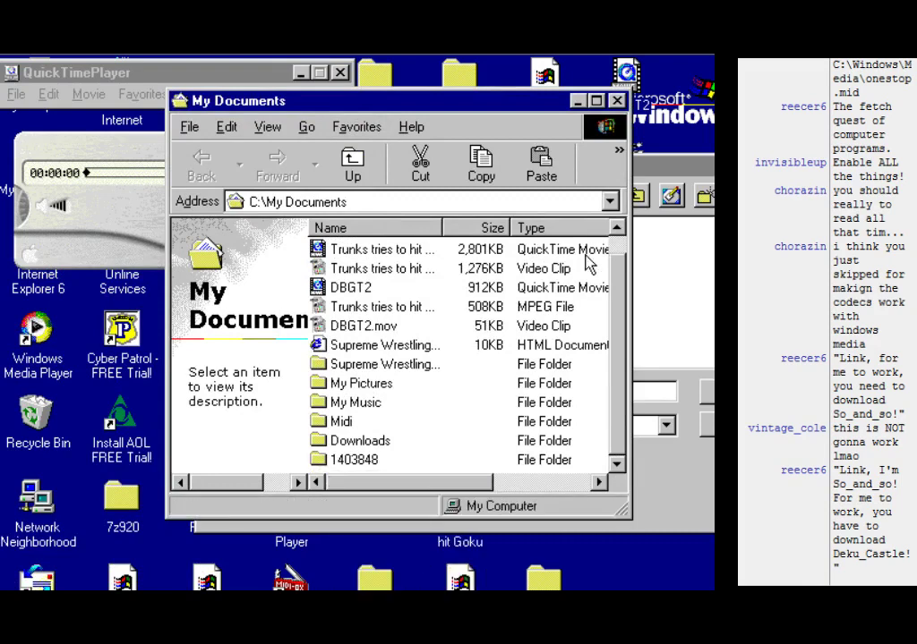
# Step: Close the My Documents window, cancel opening a movie and quit QuickTimePlayer
pyautogui.click(617, 101)
pyautogui.press('Escape')
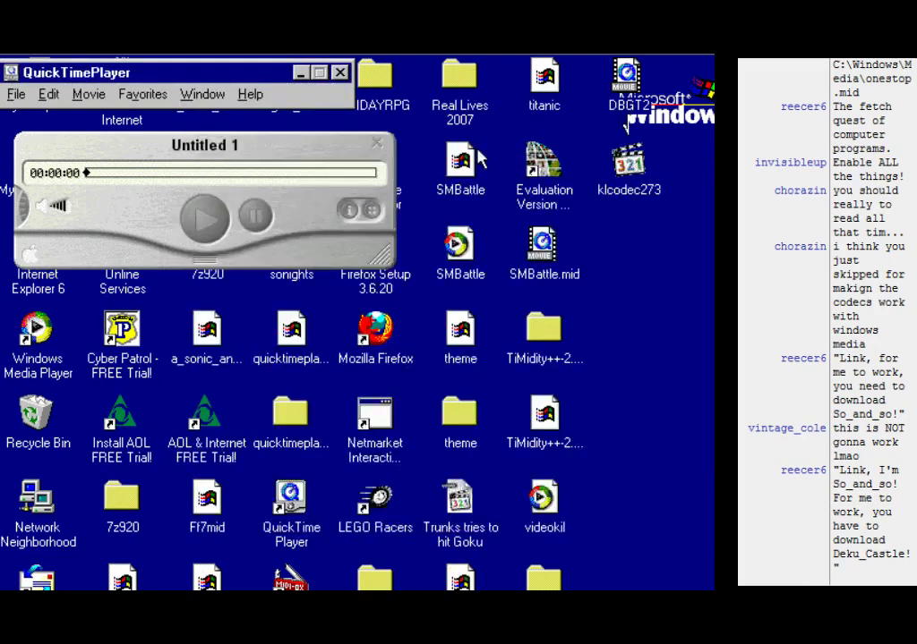
pyautogui.click(340, 73)
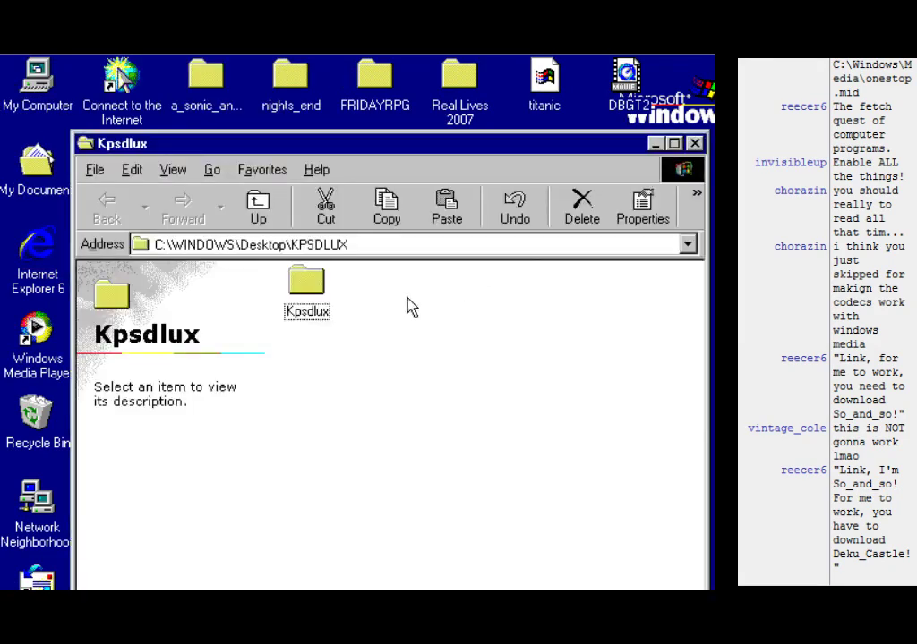
# Step: Launch Kid Pix from the nested Kpsdlux folder on the desktop and dismiss its startup messages
pyautogui.doubleClick(307, 284)
pyautogui.click(546, 458)
pyautogui.click(501, 441)
pyautogui.click(502, 442)
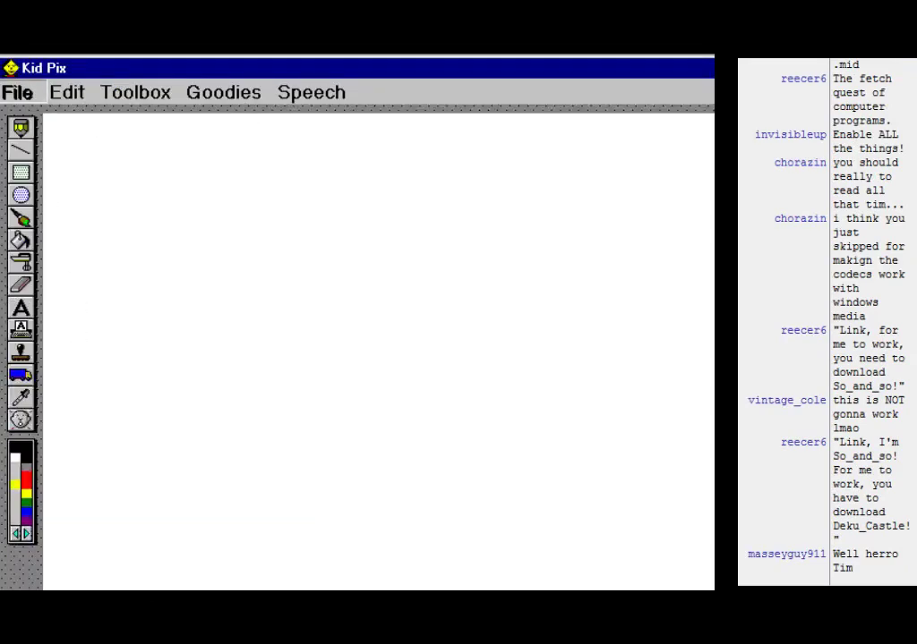
# Step: Return to the Kid Pix Studio Deluxe Picker and start Wacky TV
pyautogui.click(18, 92)
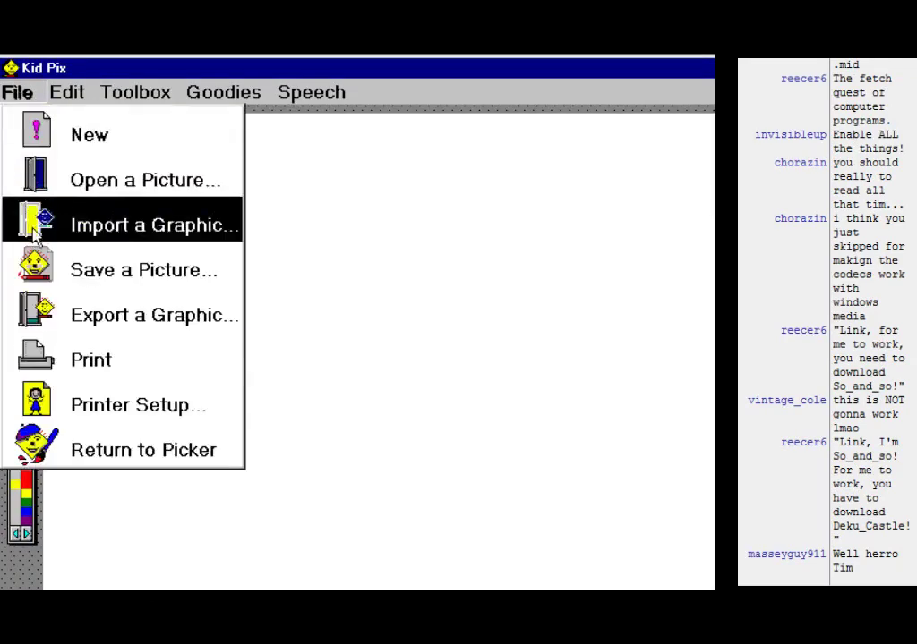
pyautogui.click(117, 448)
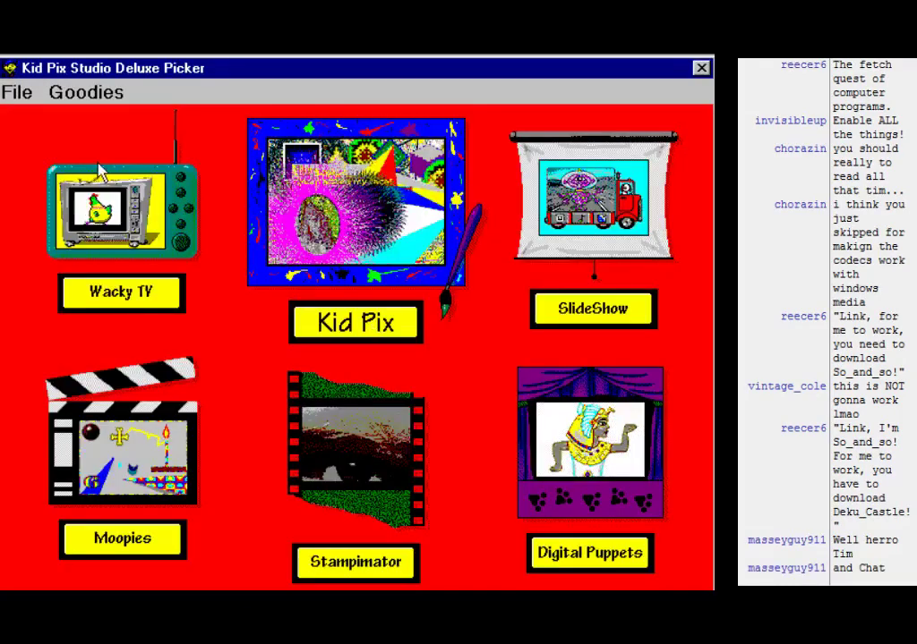
pyautogui.click(97, 176)
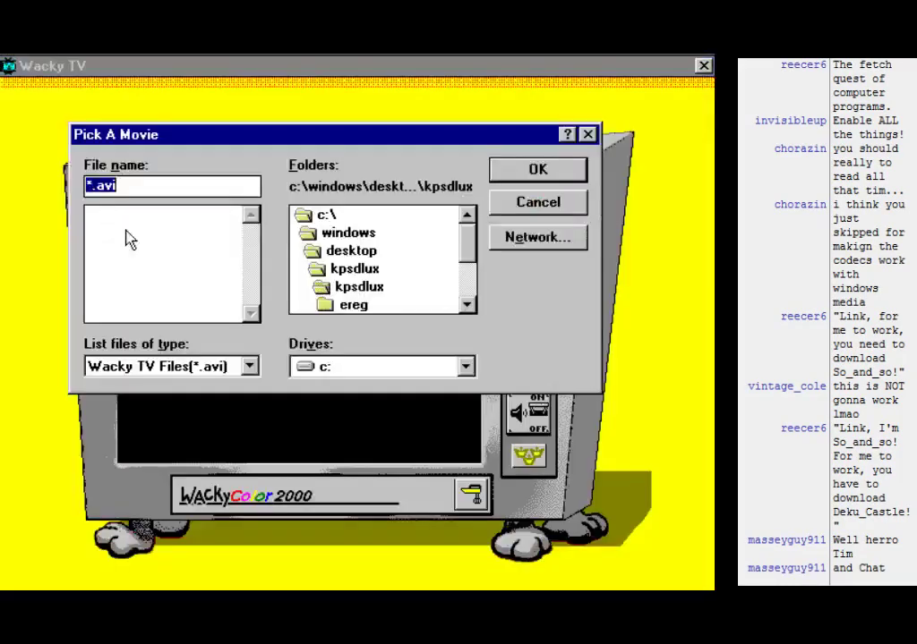
# Step: Try to load dbgt2m~1.avi from the c:\mydocu~1 folder into Wacky TV
pyautogui.doubleClick(321, 217)
pyautogui.click(463, 255)
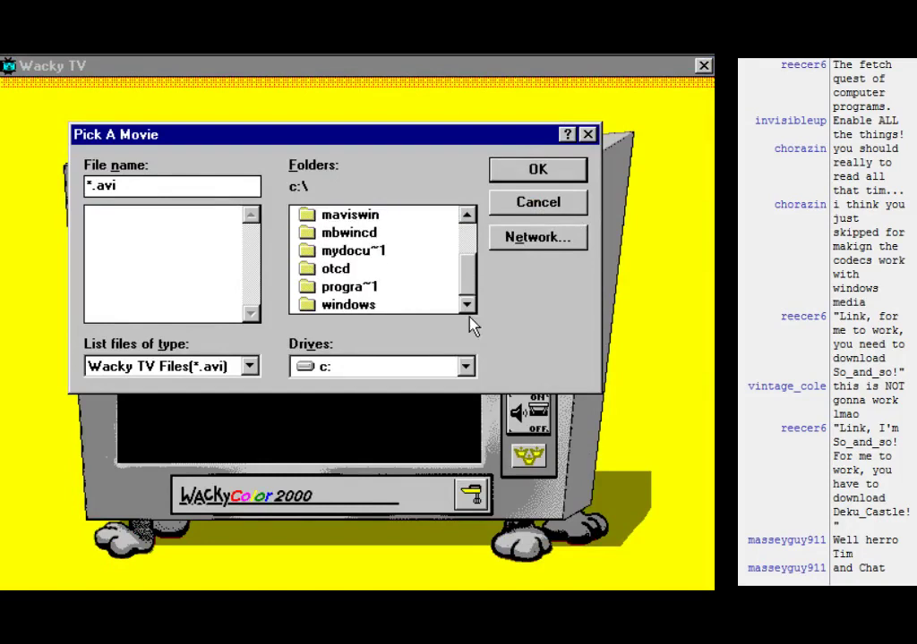
pyautogui.doubleClick(351, 251)
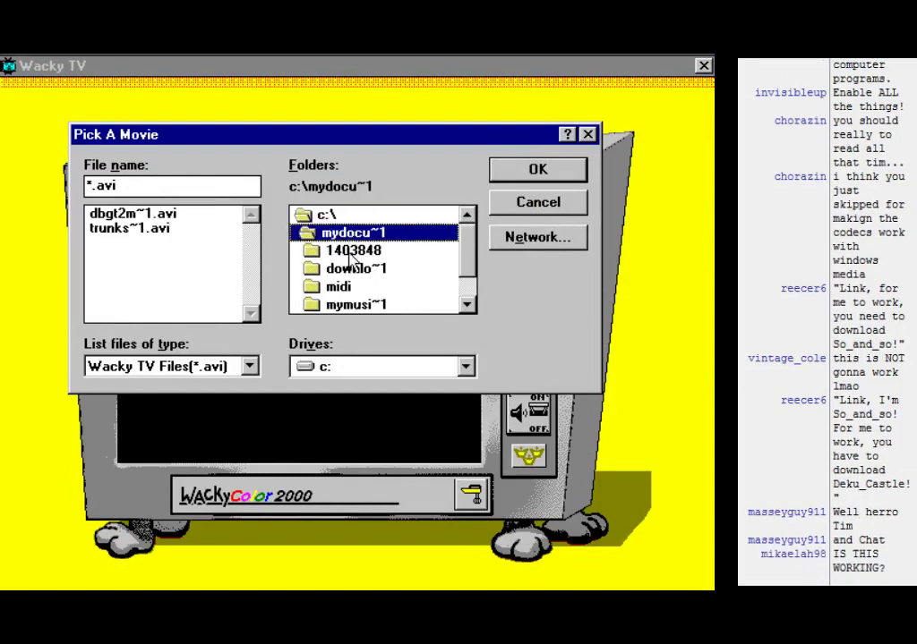
pyautogui.doubleClick(139, 220)
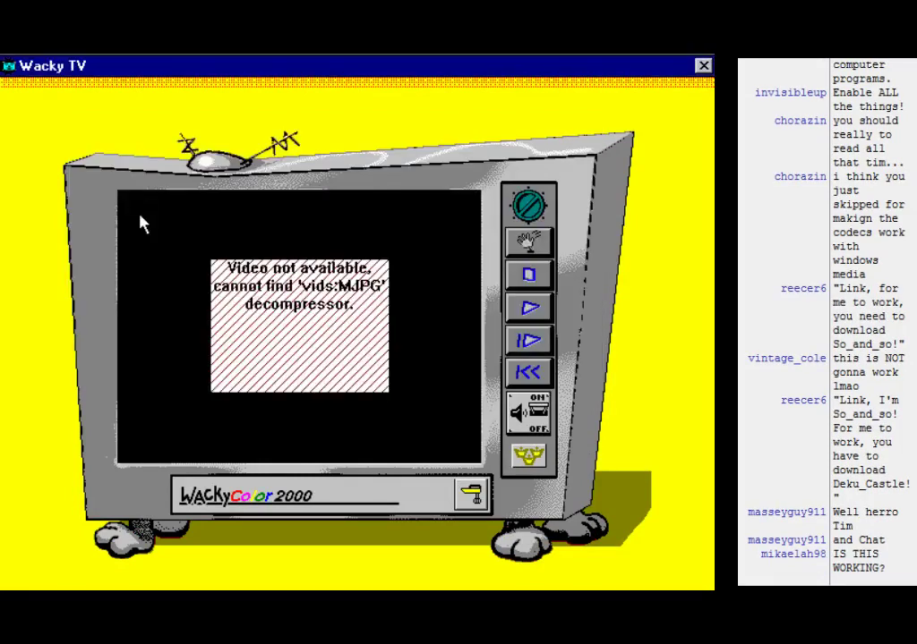
# Step: Try to load trunks~1.avi from c:\mydocu~1 as the Wacky TV movie
pyautogui.click(528, 243)
pyautogui.click(201, 219)
pyautogui.doubleClick(349, 217)
pyautogui.click(456, 305)
pyautogui.scroll(-3, 479, 240)
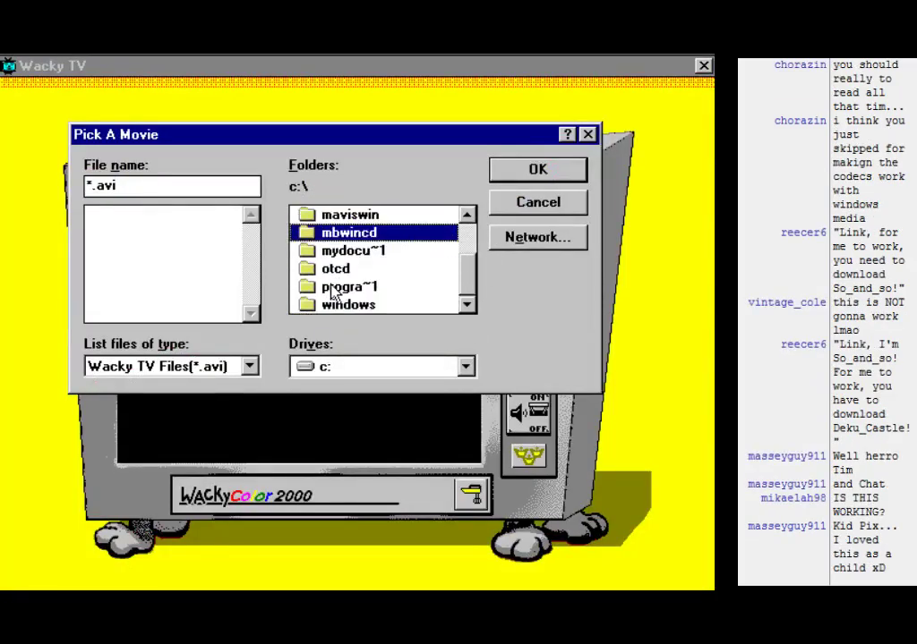
pyautogui.doubleClick(348, 252)
pyautogui.click(170, 229)
pyautogui.doubleClick(170, 229)
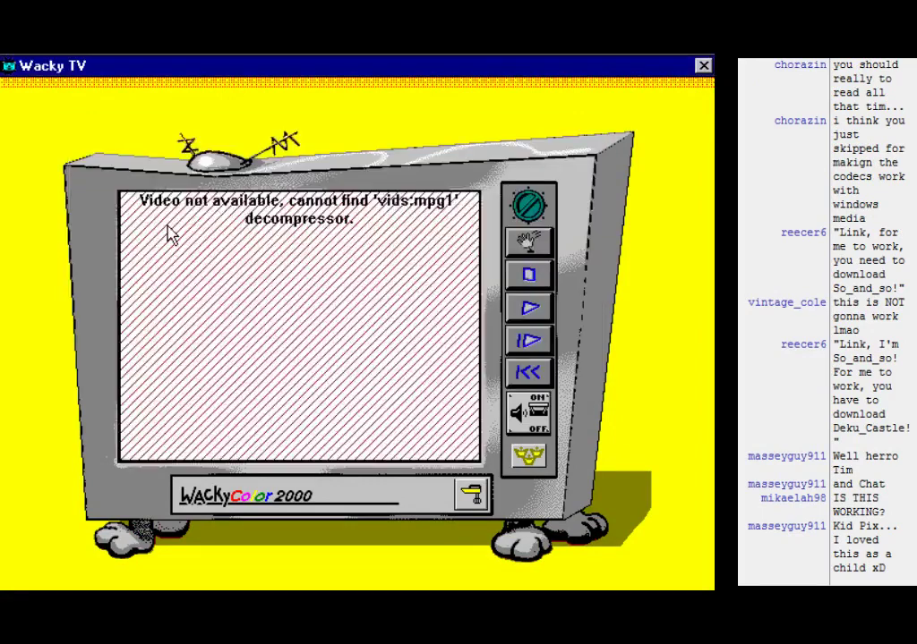
# Step: Try to load sample.mov from c:\mydocu~1 by listing QuickTime Files (*.mov) in the movie picker
pyautogui.click(528, 242)
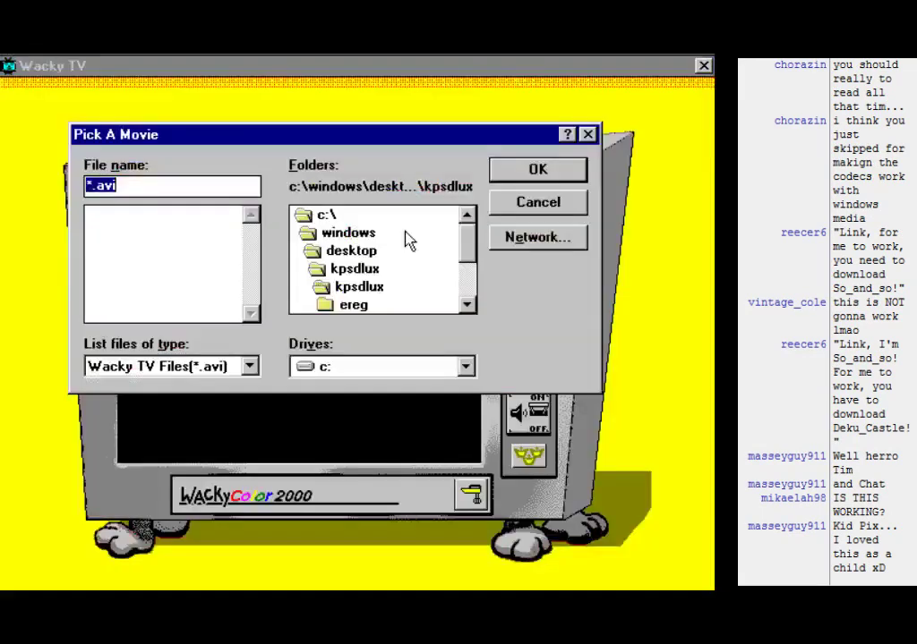
pyautogui.doubleClick(356, 218)
pyautogui.scroll(-4, 466, 277)
pyautogui.doubleClick(325, 251)
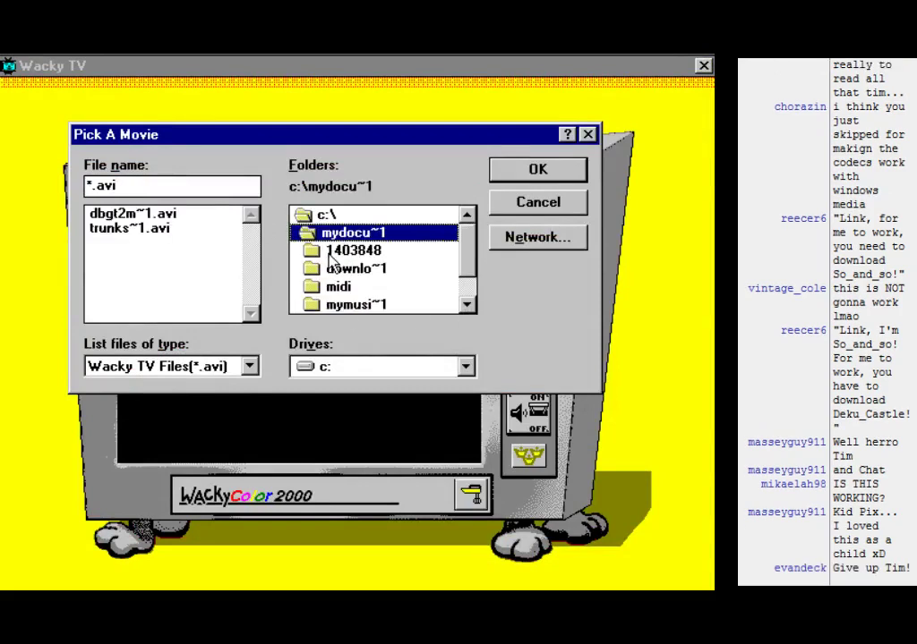
pyautogui.click(229, 367)
pyautogui.click(218, 400)
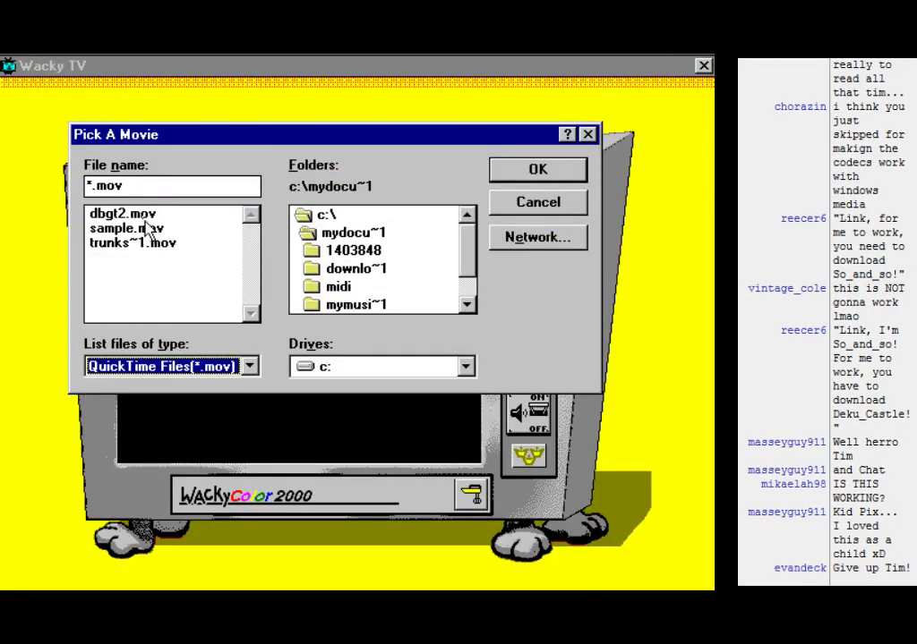
pyautogui.doubleClick(148, 229)
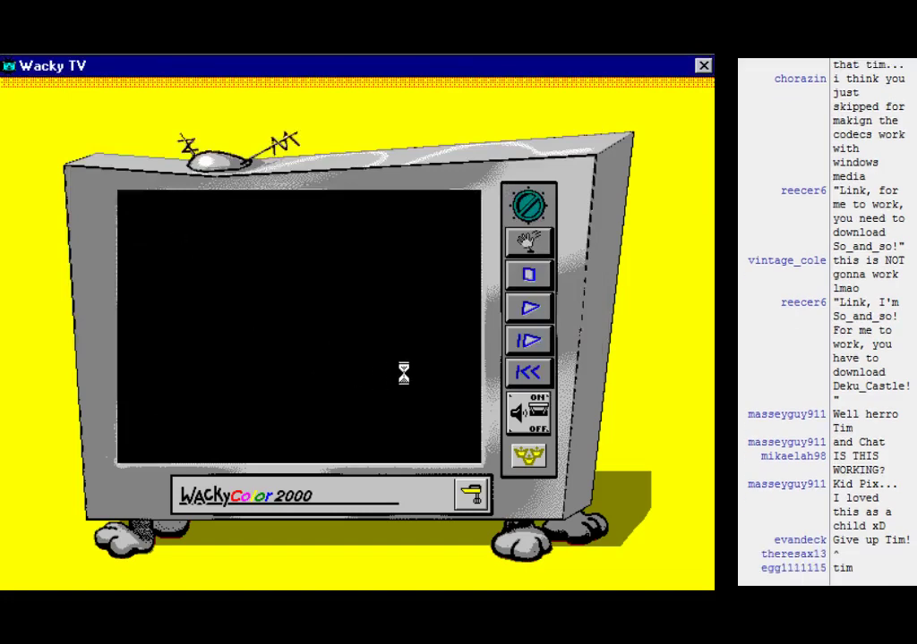
# Step: Try the QuickTime clip trunks~1.mov from c:\mydocu~1 in Wacky TV
pyautogui.click(536, 246)
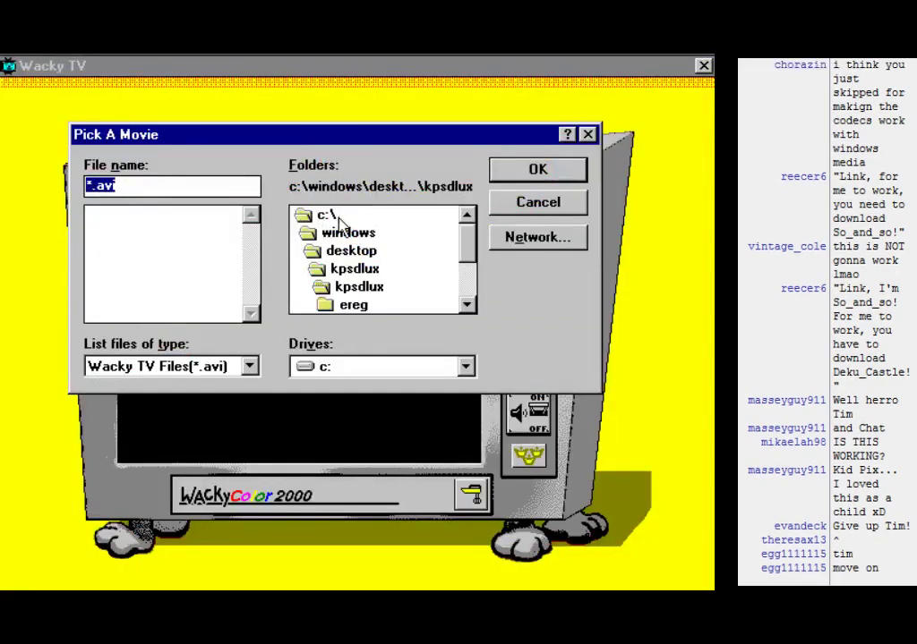
pyautogui.doubleClick(339, 219)
pyautogui.click(462, 261)
pyautogui.doubleClick(345, 252)
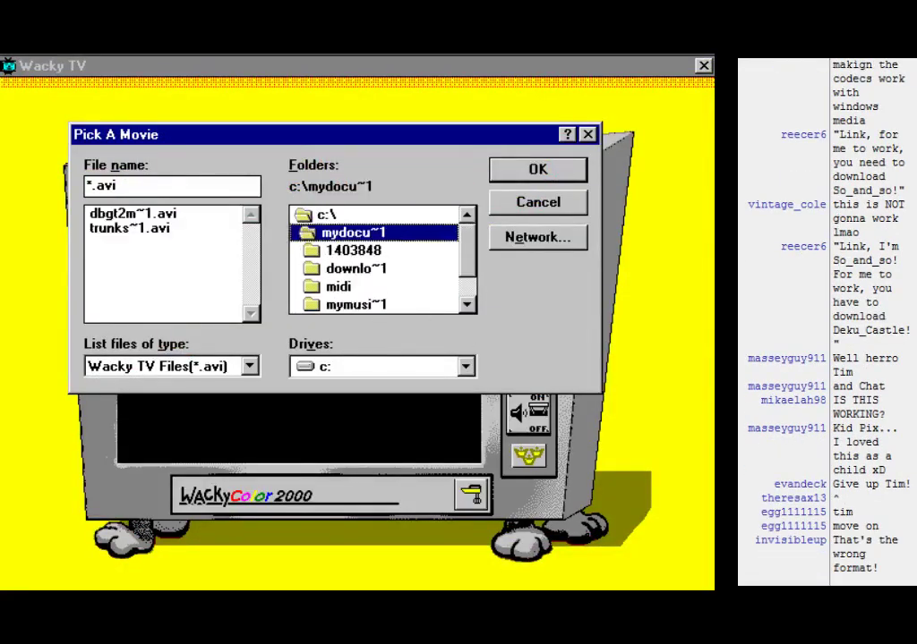
pyautogui.click(231, 366)
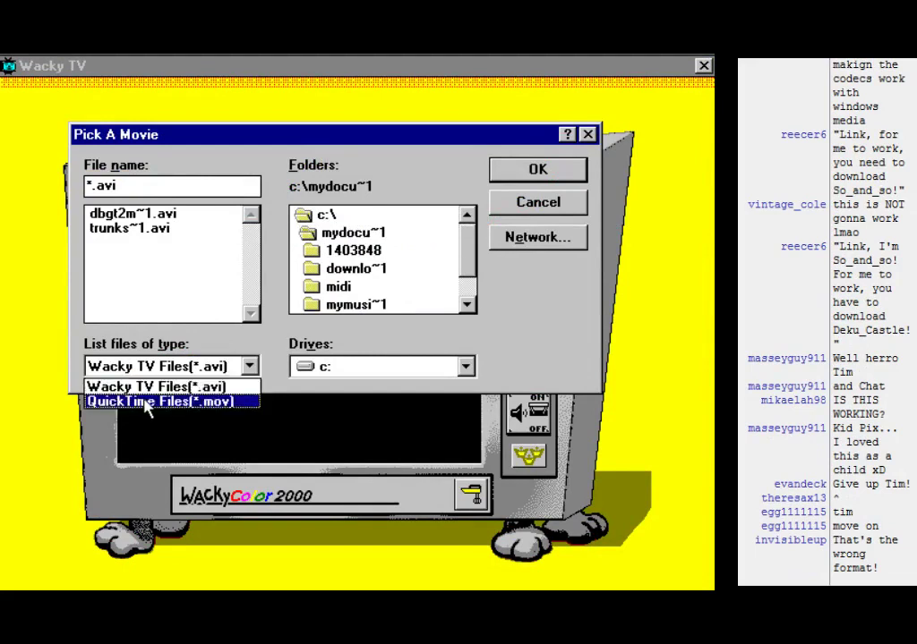
pyautogui.click(150, 398)
pyautogui.doubleClick(142, 243)
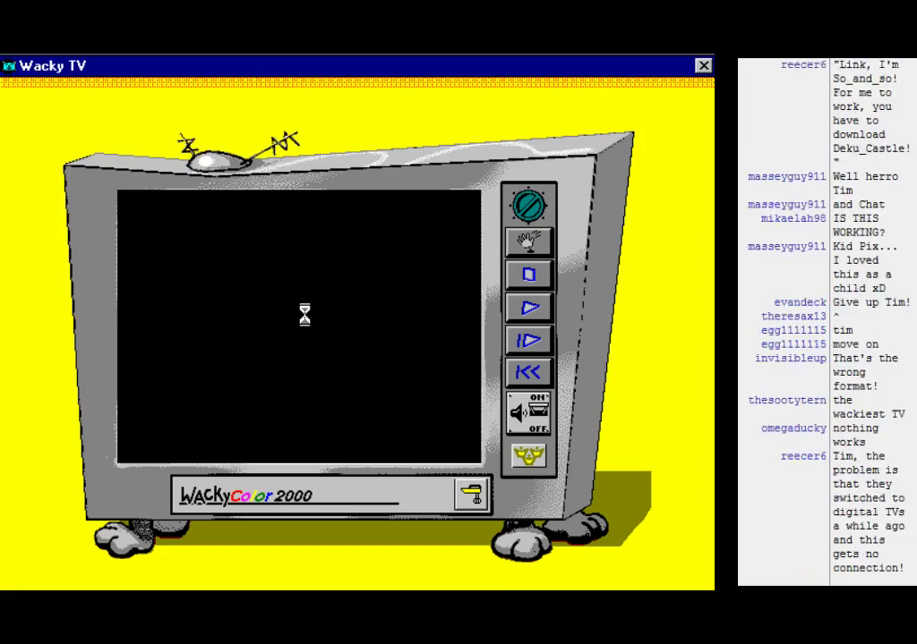
# Step: Load the QuickTime file sample.mov from c:\mydocu~1 into Wacky TV again
pyautogui.click(529, 240)
pyautogui.click(134, 222)
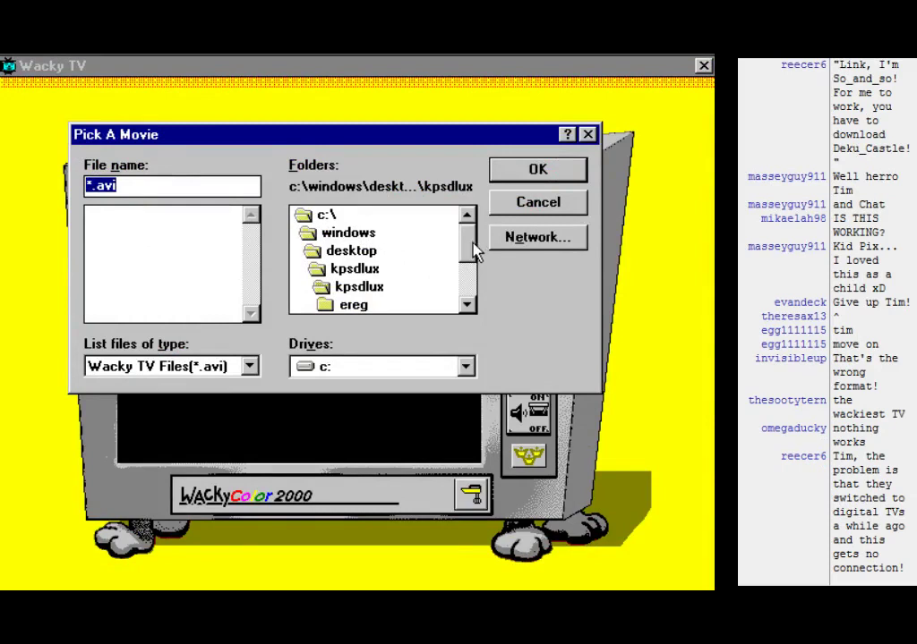
pyautogui.doubleClick(305, 217)
pyautogui.moveTo(457, 262); pyautogui.dragTo(464, 309)
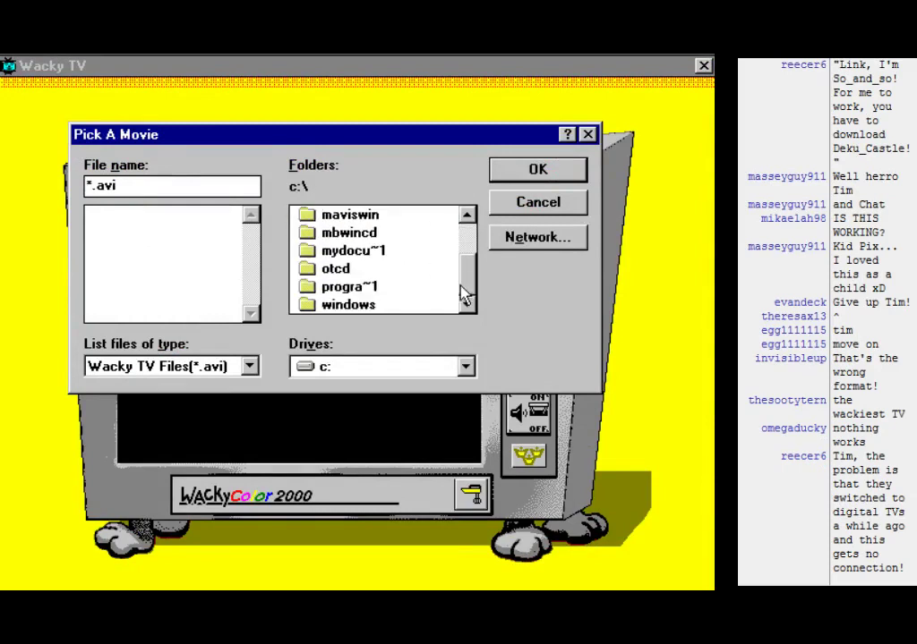
pyautogui.doubleClick(363, 268)
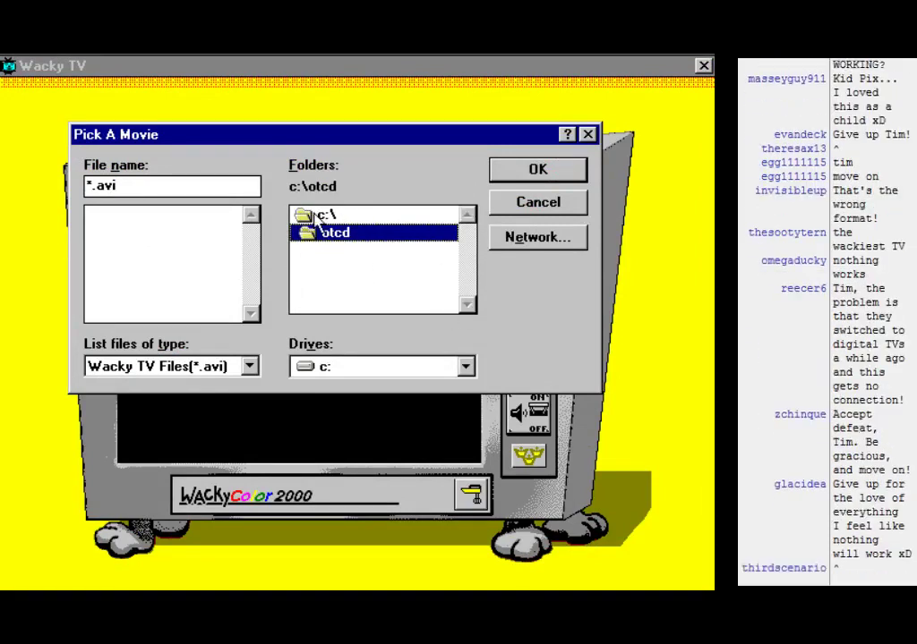
pyautogui.doubleClick(315, 215)
pyautogui.moveTo(467, 251); pyautogui.dragTo(464, 308)
pyautogui.doubleClick(353, 268)
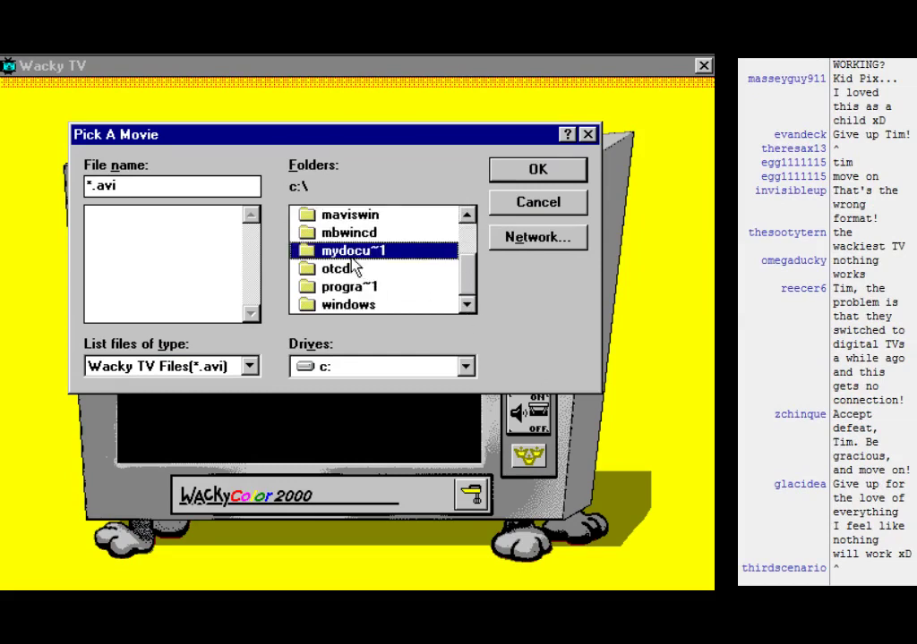
pyautogui.click(183, 368)
pyautogui.click(180, 402)
pyautogui.doubleClick(124, 229)
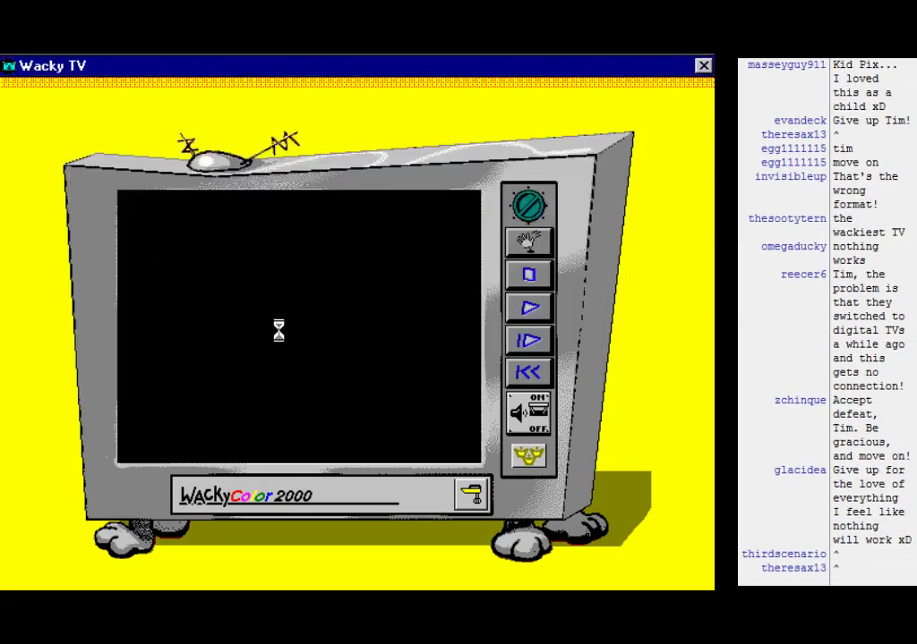